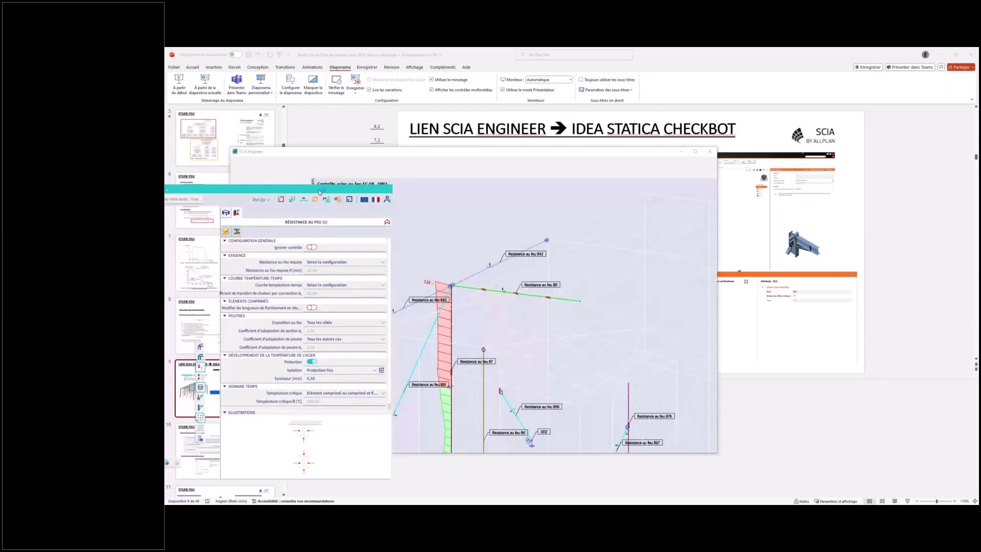
Maximize the SCIA Engineer window, display the whole model to review the ELU-ACC combination, and restore the partial member display.
double_click(428, 154)
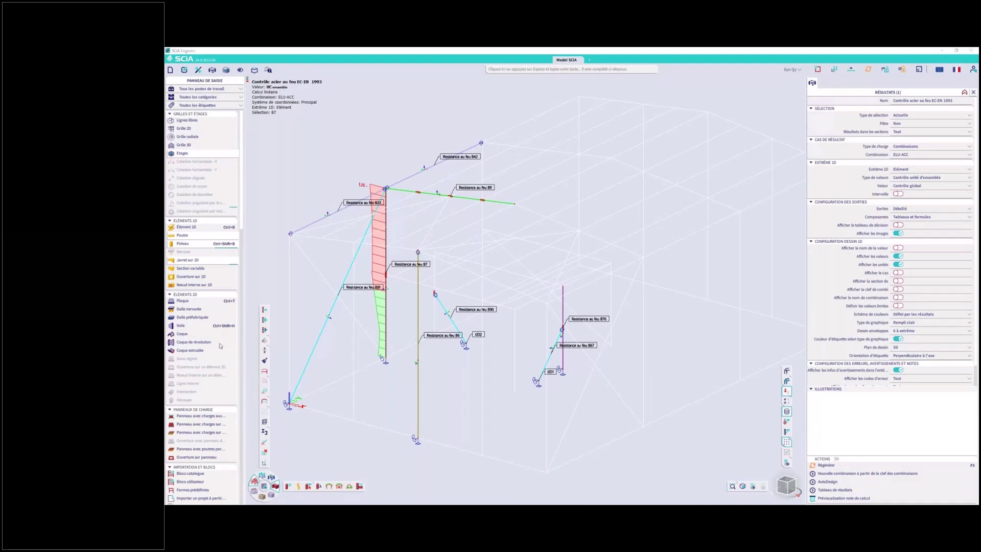
click(264, 374)
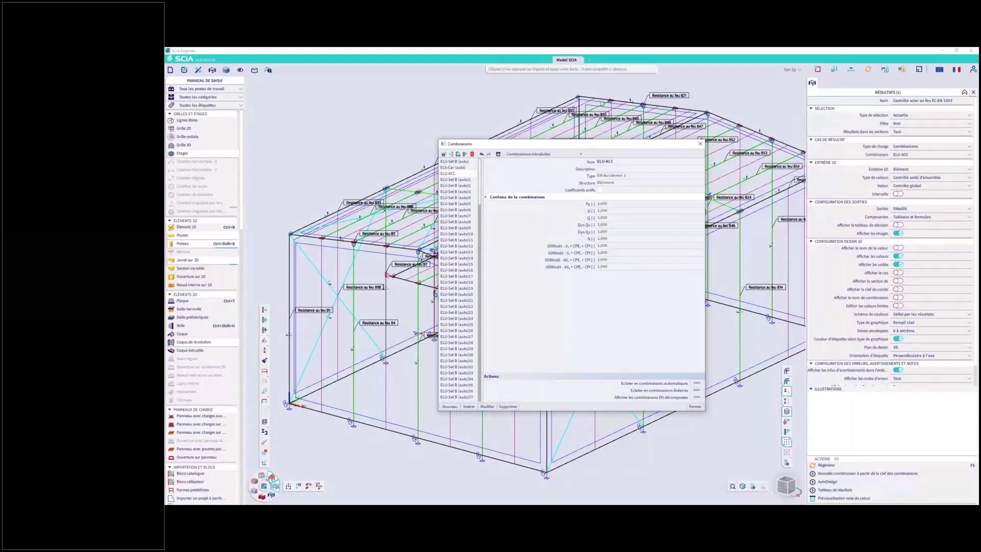
click(699, 144)
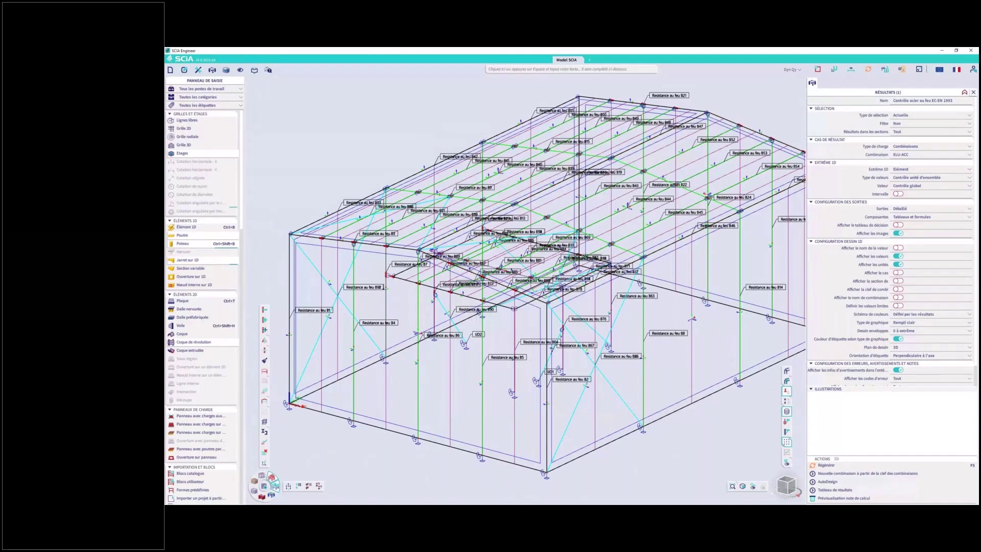
click(265, 370)
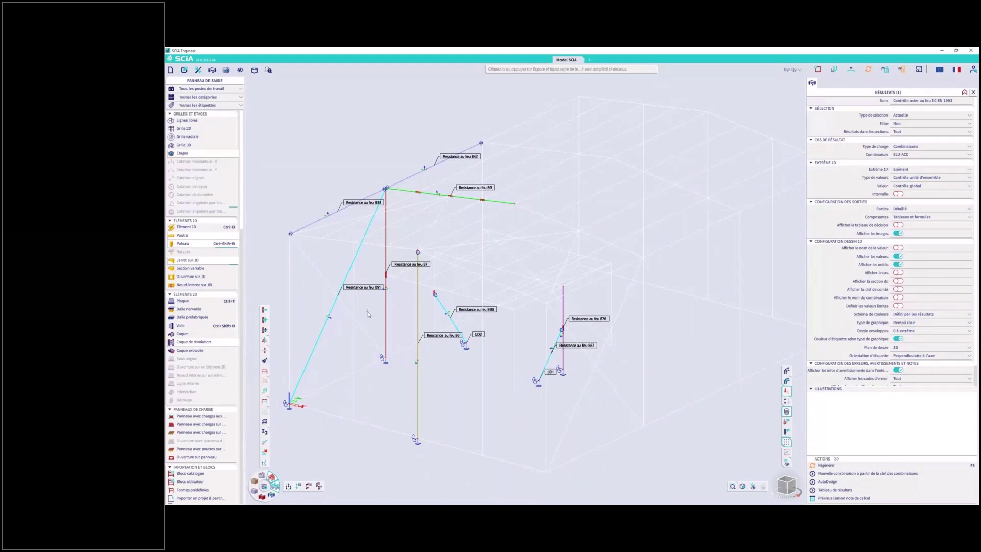
Examine the steel fire check option among the functionalities in the project settings, and close the settings unchanged.
click(287, 506)
click(261, 496)
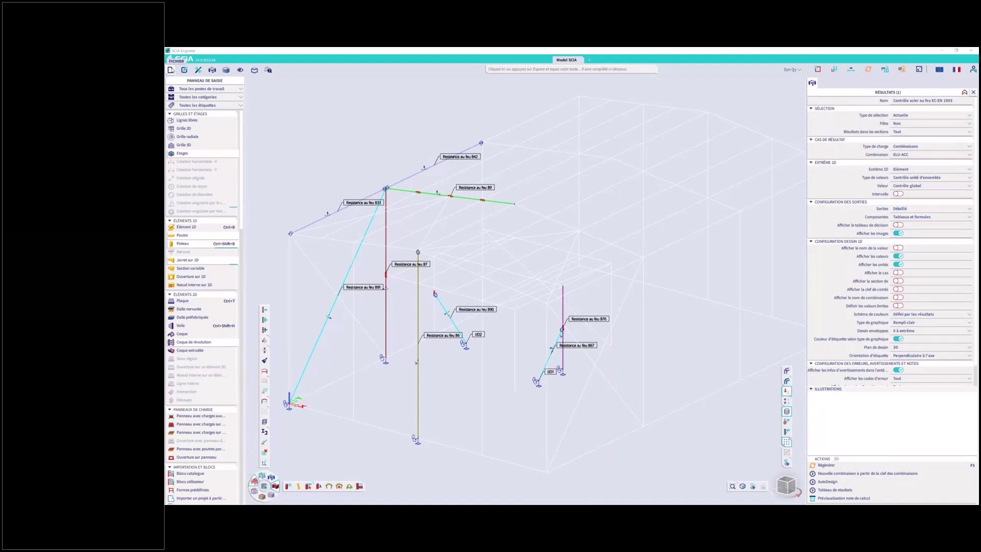
click(178, 60)
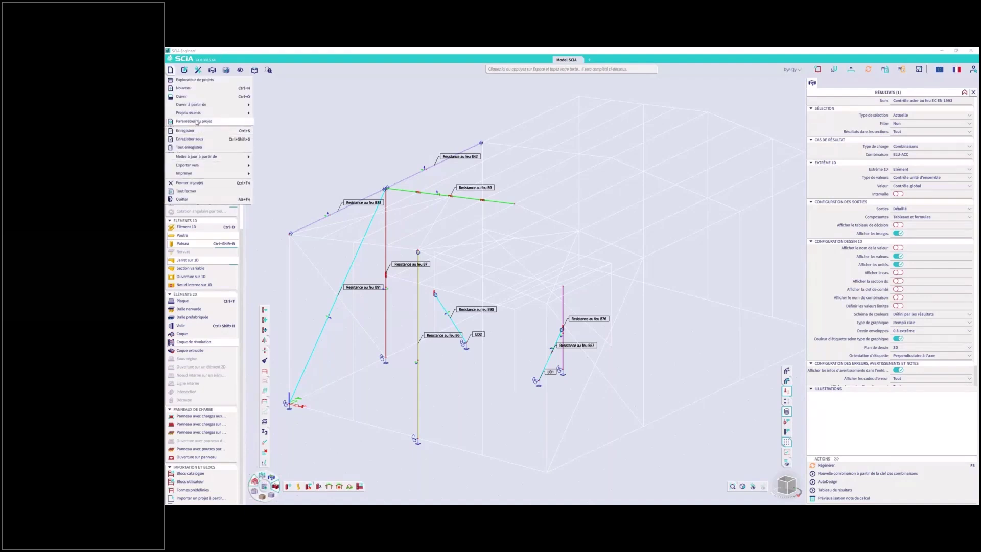
click(197, 123)
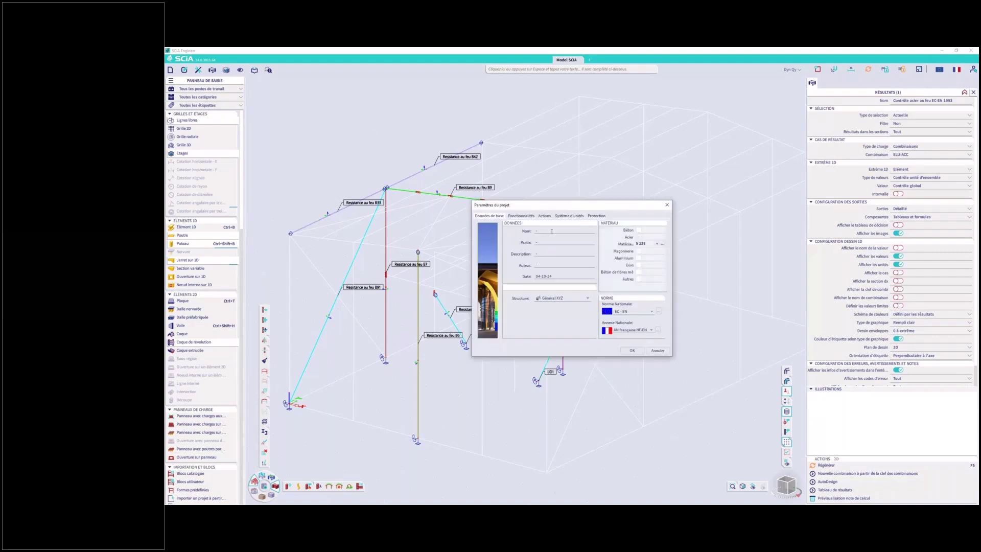
click(521, 216)
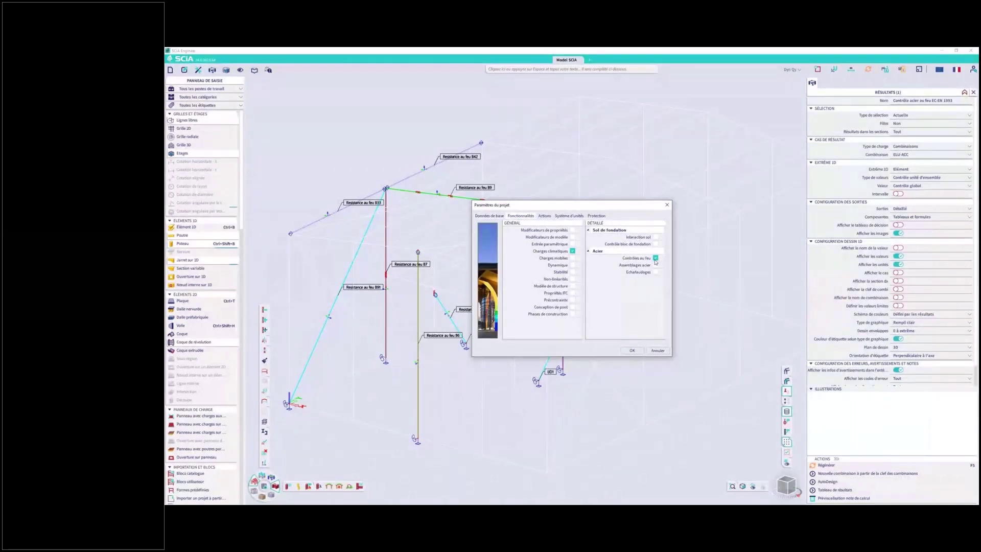
click(666, 204)
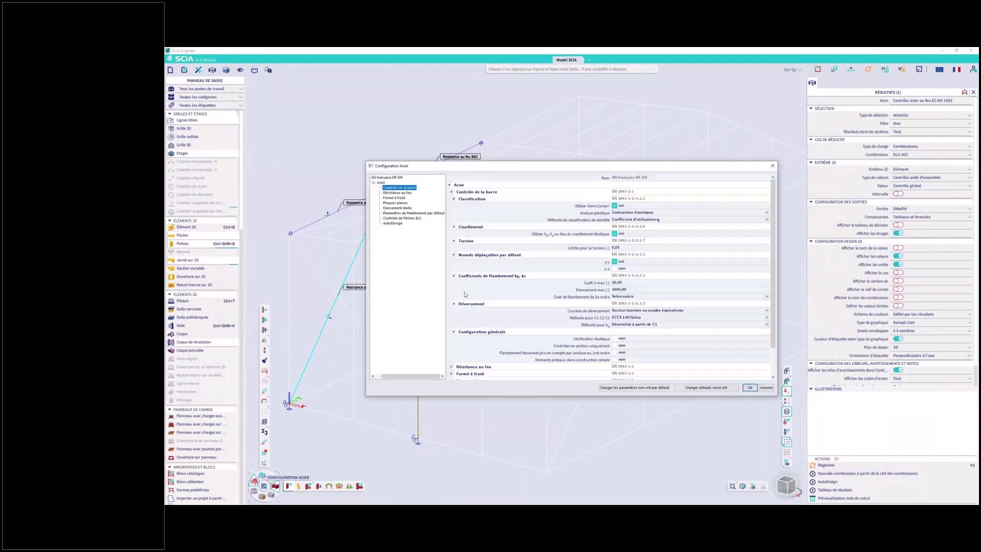
Examine the required fire resistance and the available temperature-time curves in the steel configuration.
click(399, 193)
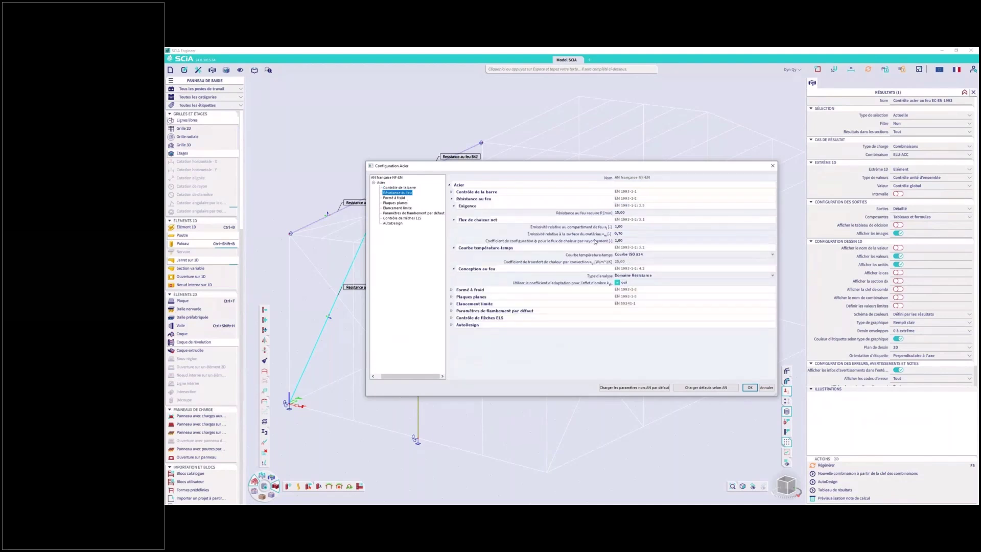
click(658, 255)
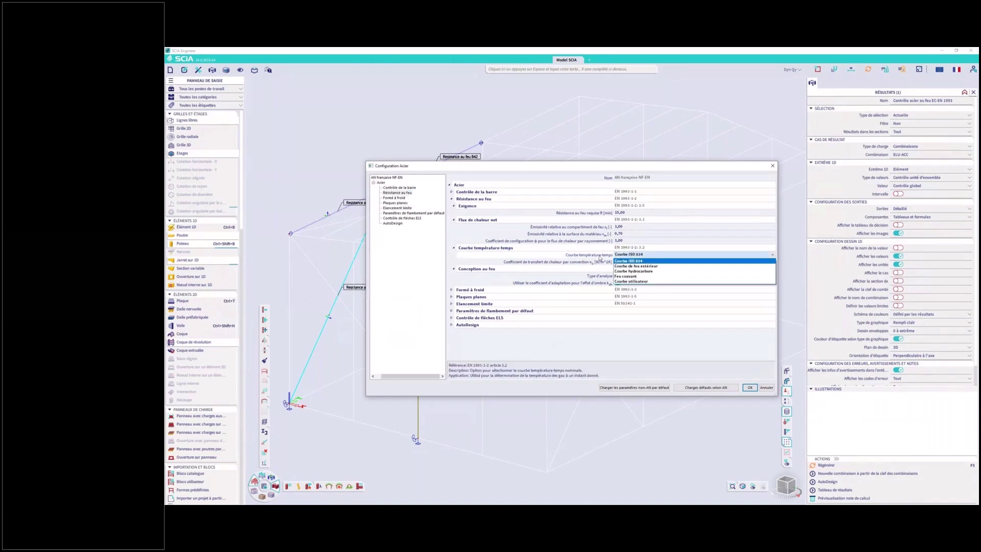
click(580, 250)
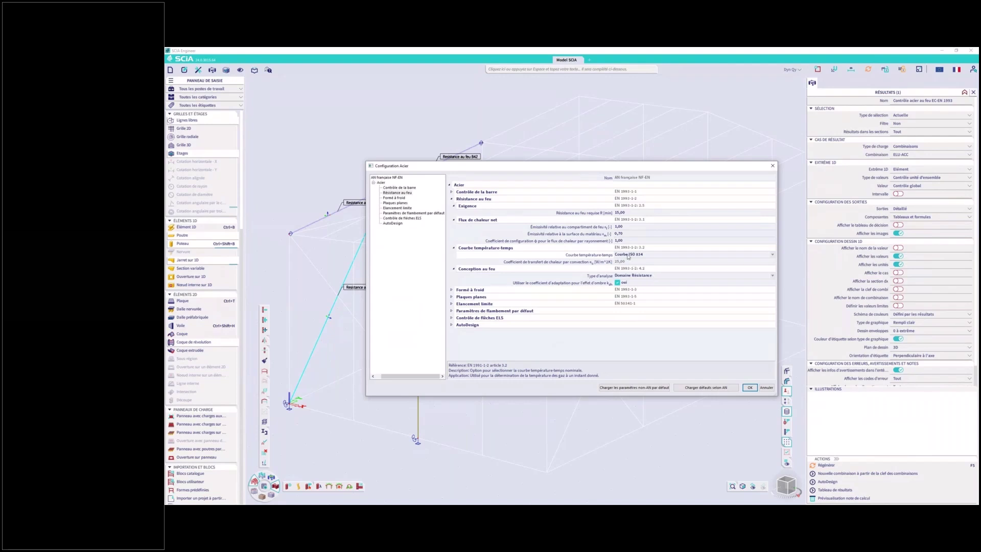
click(590, 215)
click(626, 213)
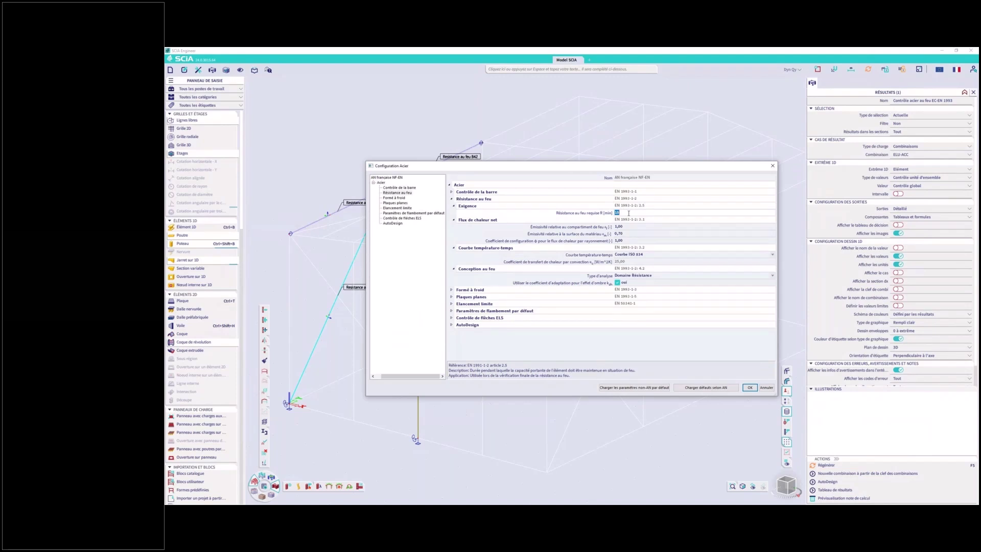
Review the analysis types offered for fire design, and close the steel configuration without saving changes.
click(649, 276)
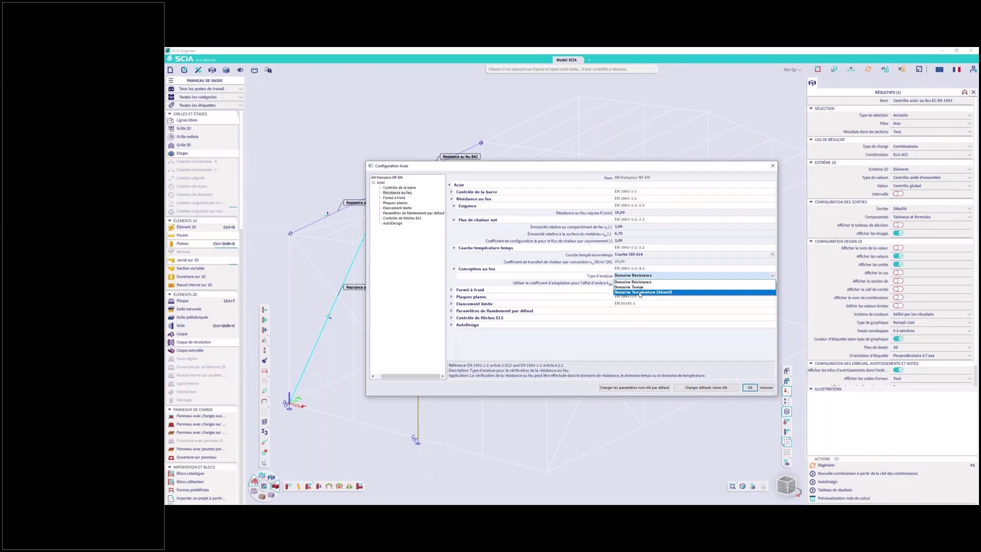
click(660, 293)
click(773, 169)
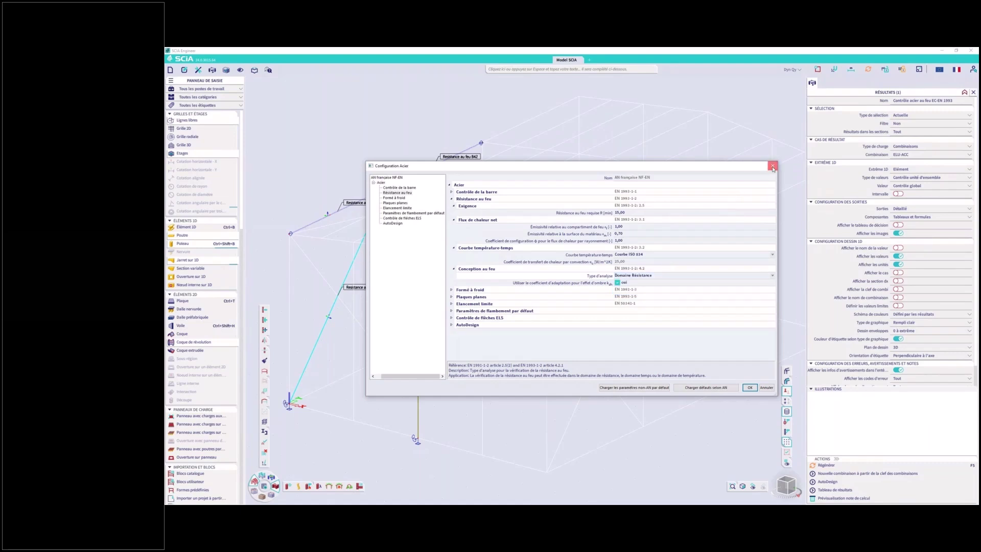
click(773, 167)
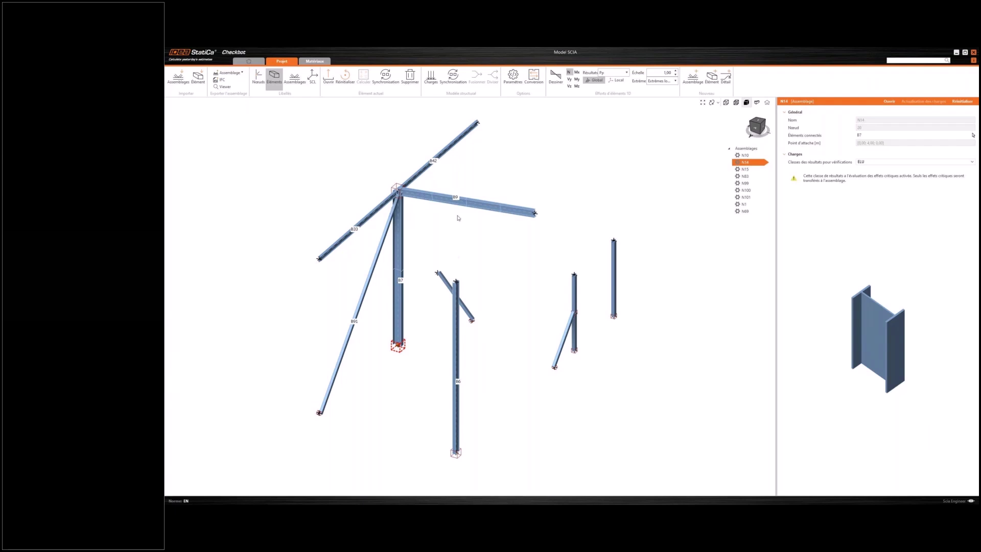
Switch from Checkbot back to SCIA Engineer and review the contents of the ELU-ACC combination.
click(457, 204)
click(358, 213)
click(202, 82)
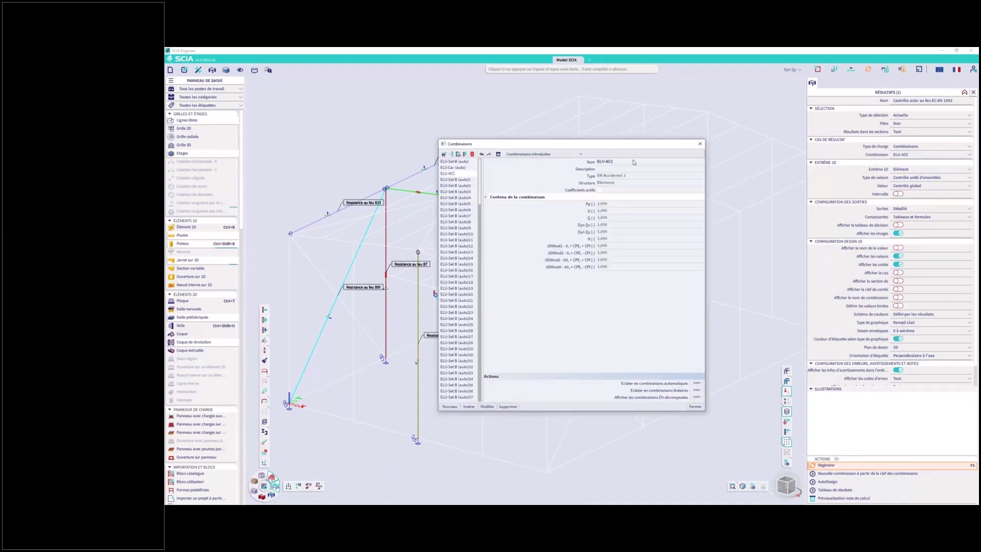
click(700, 145)
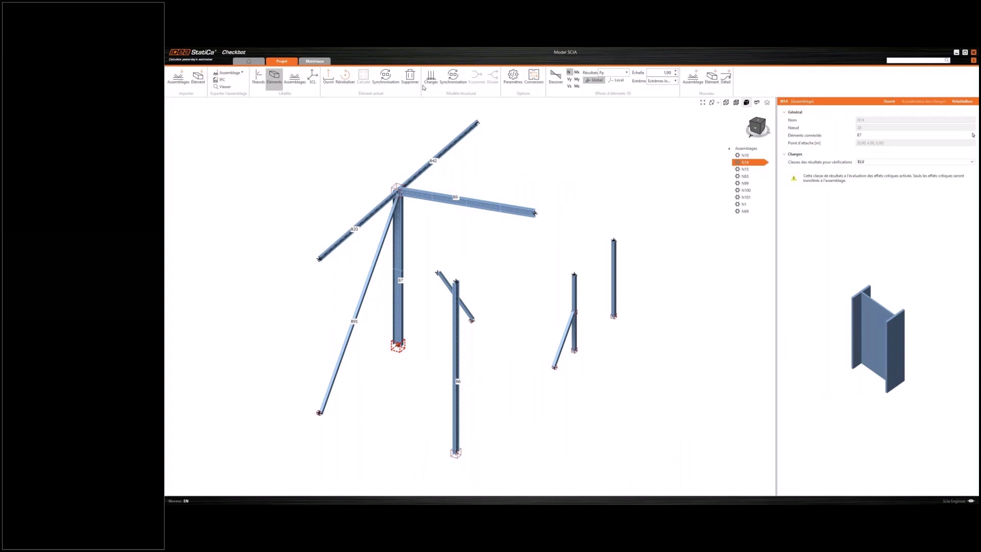
Switch to IDEA StatiCa Checkbot and review the imported combinations and the ELU ACC and ELU result classes in the load configurator.
click(429, 81)
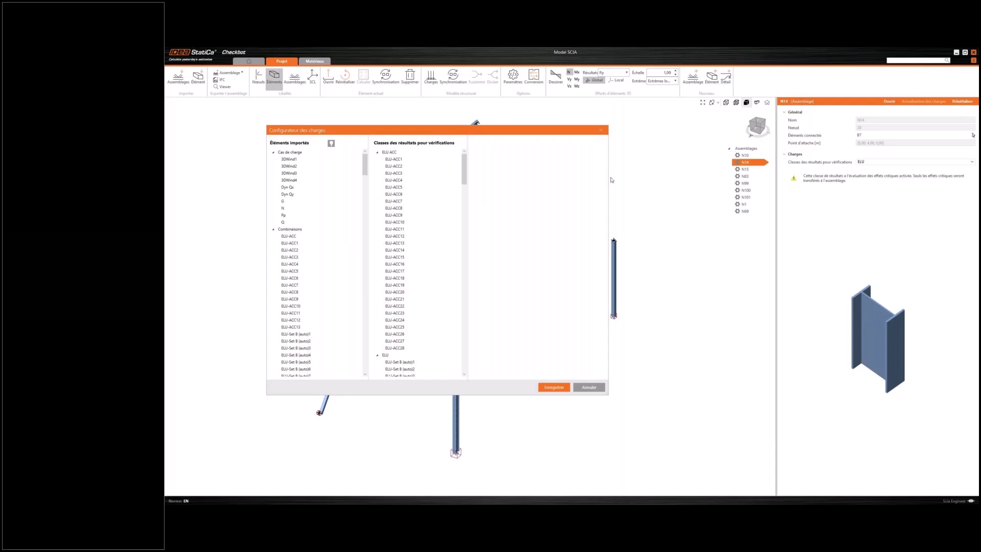
drag(611, 180, 788, 175)
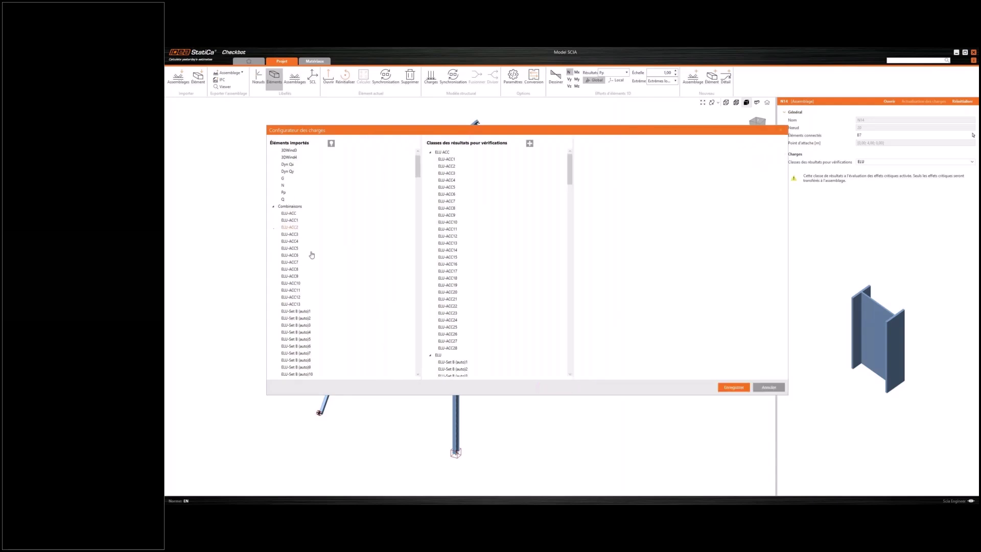
scroll(312, 254, down, 6)
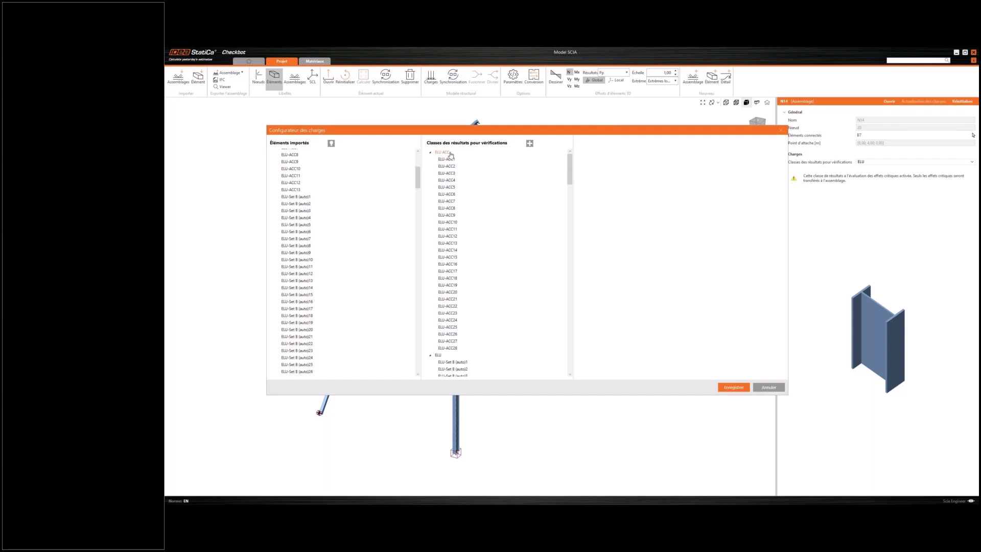
scroll(451, 204, down, 6)
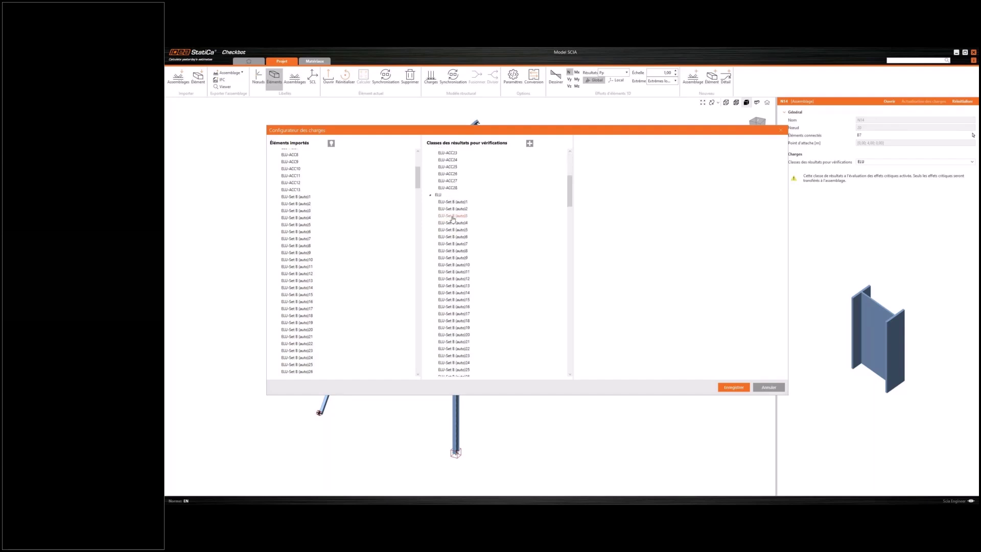
scroll(452, 219, down, 18)
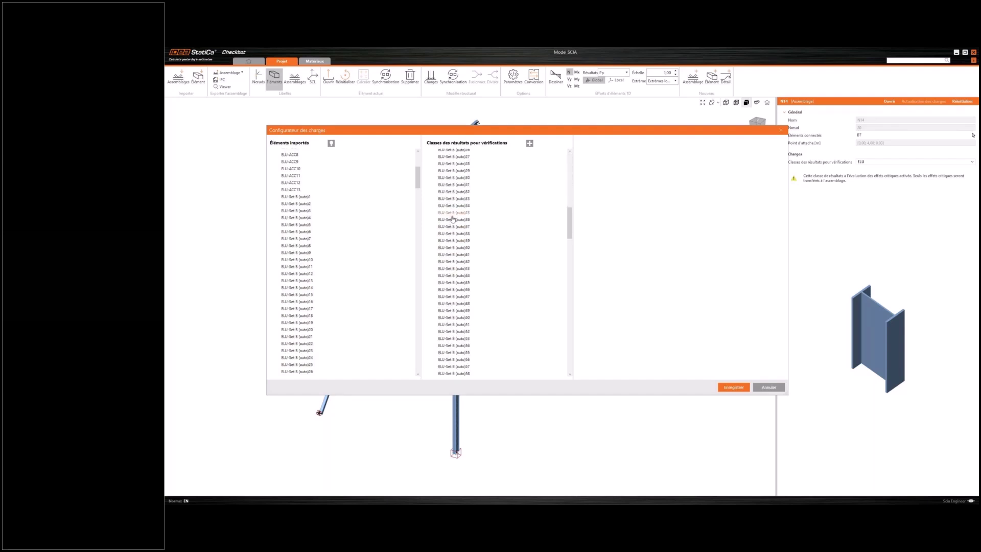
scroll(452, 219, down, 17)
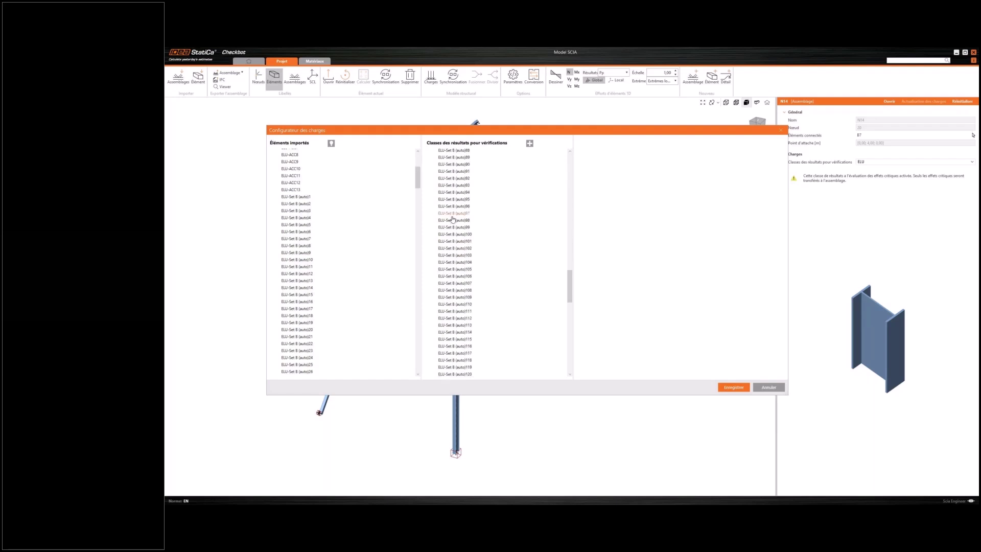
drag(569, 301, 569, 169)
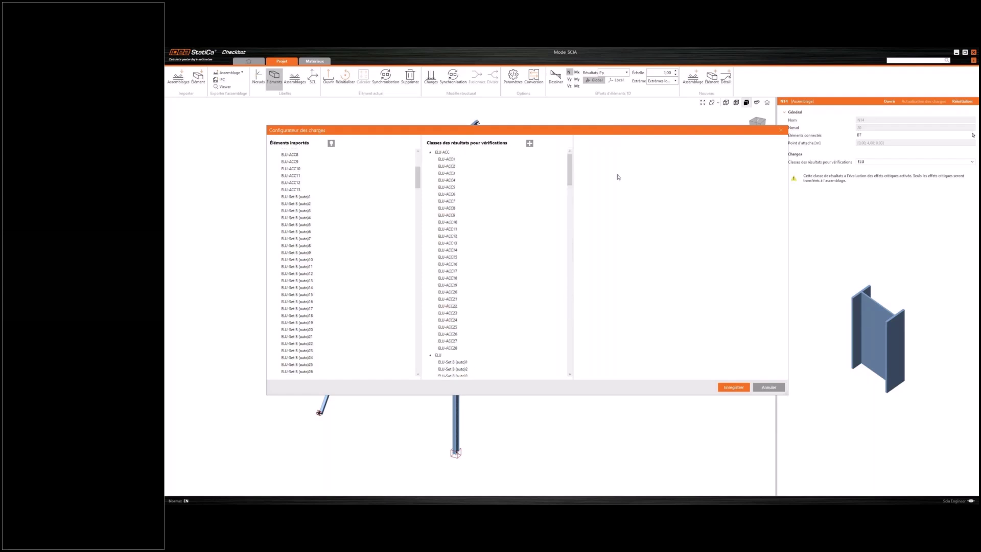
Inspect the critical effects option of the ELU ACC result class, and close the load configurator without saving.
click(448, 153)
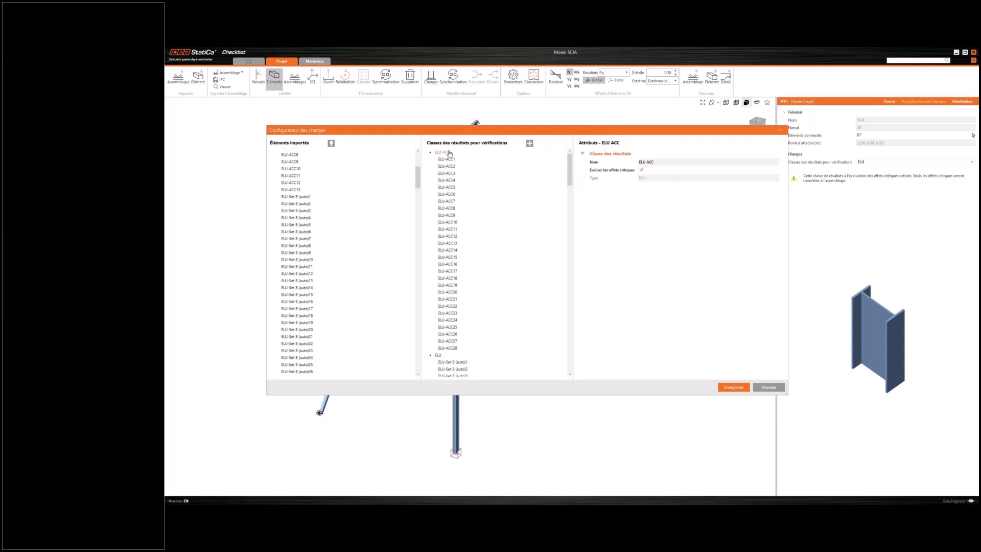
click(642, 171)
click(781, 131)
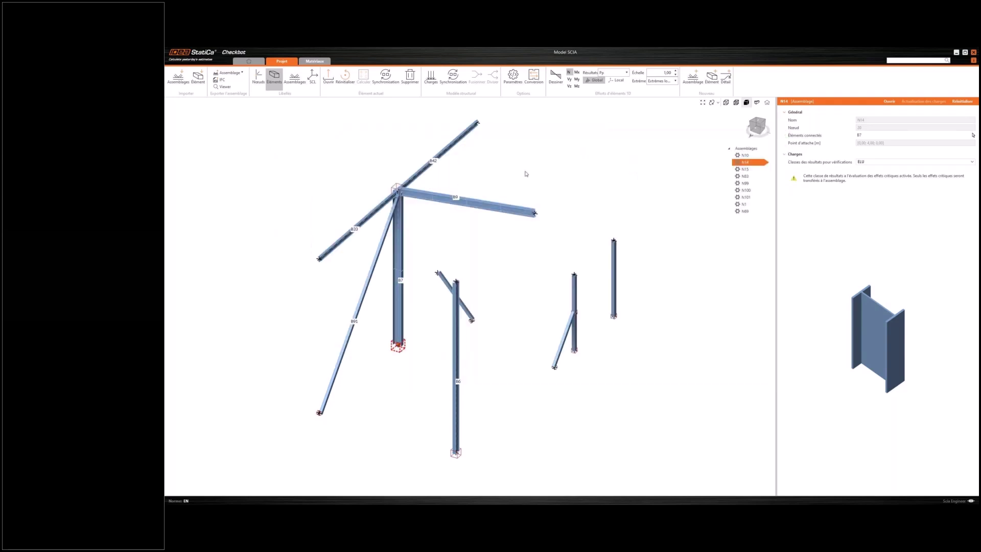
Select the connection at the head of column B7 and examine its connected members and assigned result class.
click(397, 187)
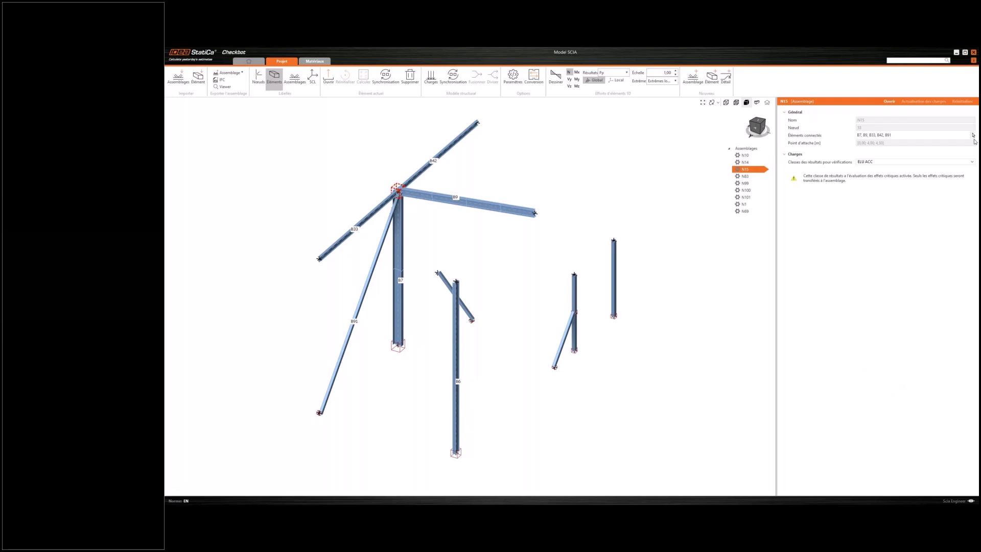
click(972, 136)
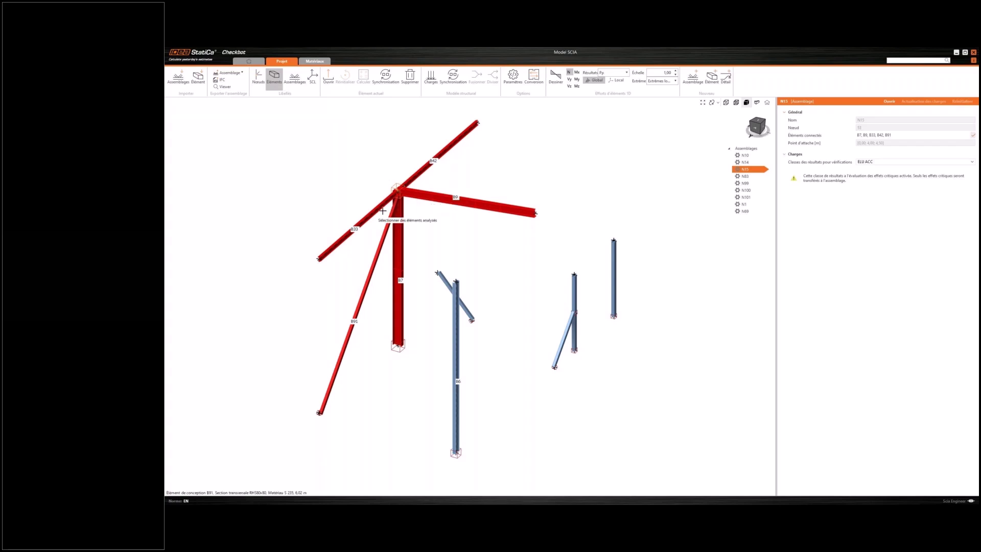
scroll(383, 210, up, 2)
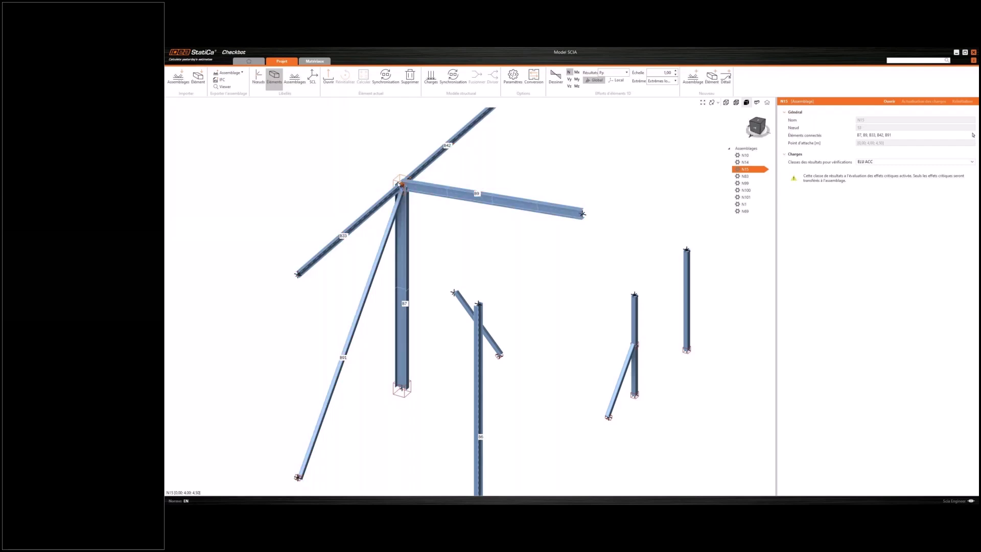
click(877, 166)
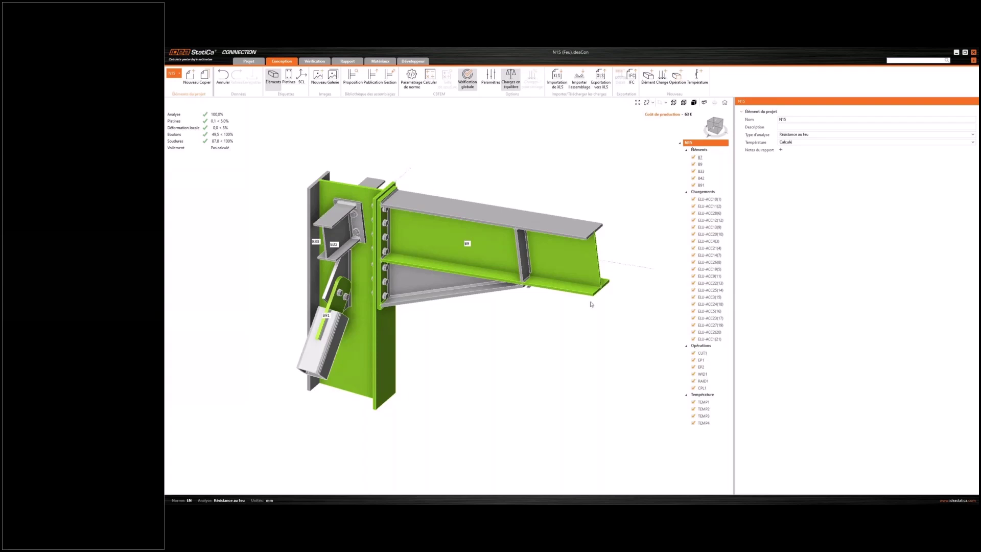
In IDEA StatiCa Connection, view the connection library proposals for N15, and inspect its CUT1 operation and project item properties.
click(315, 61)
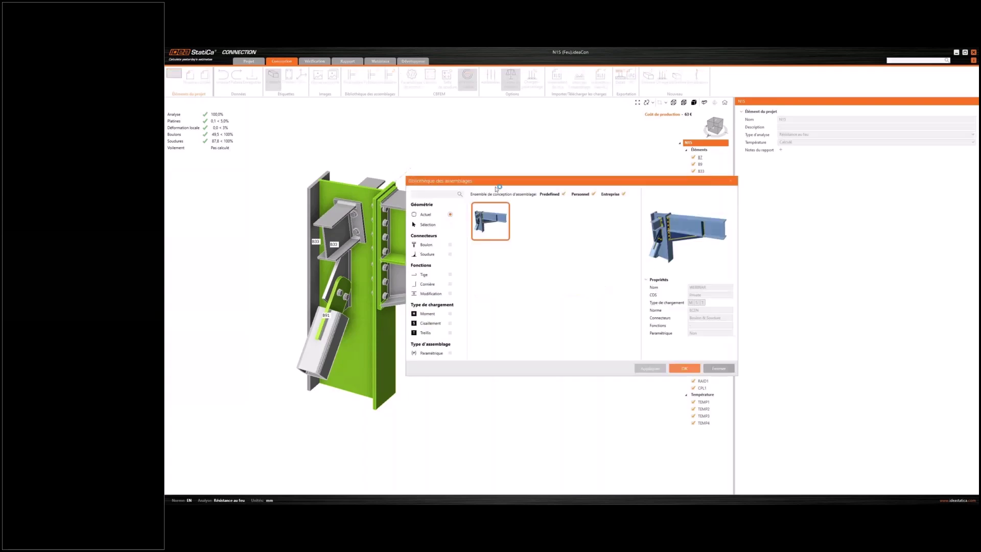
click(731, 181)
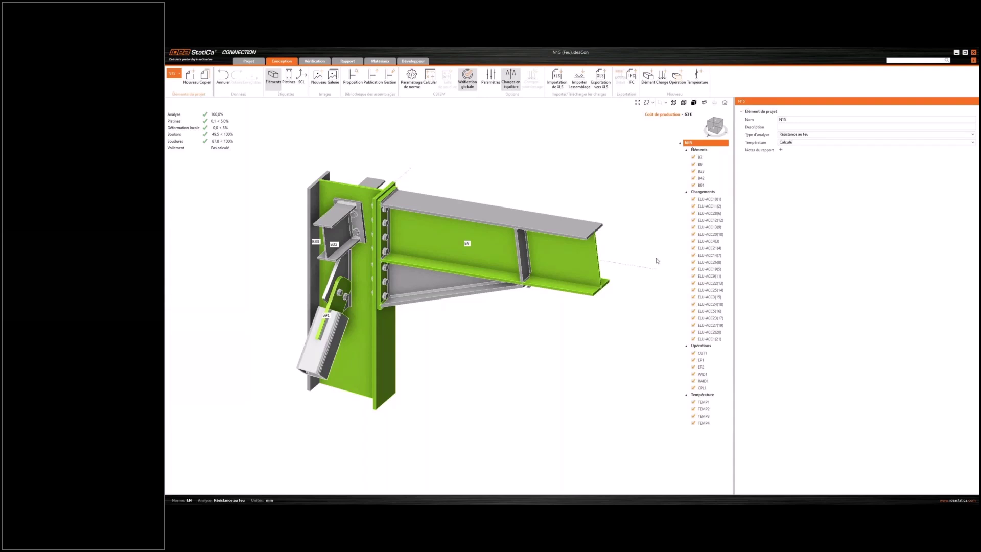
click(705, 353)
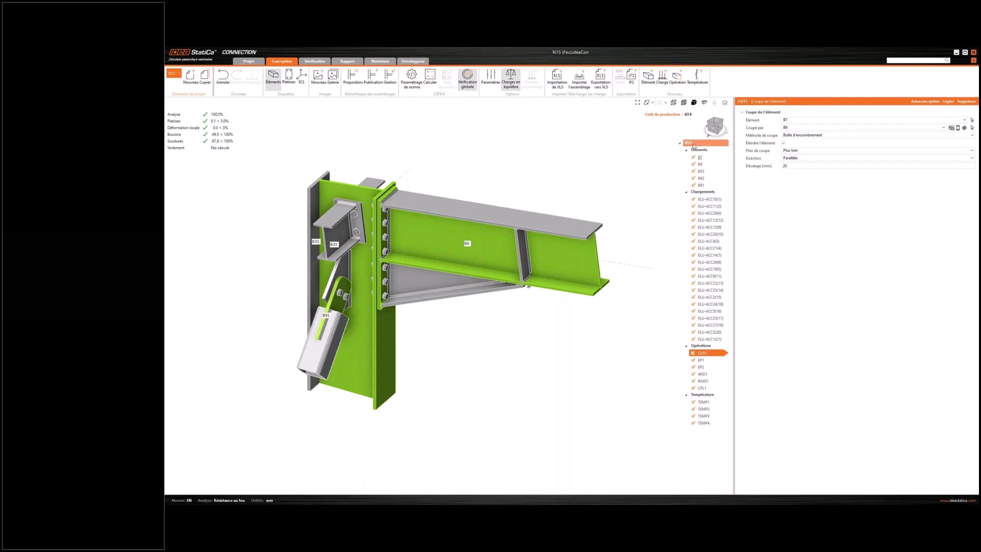
click(693, 144)
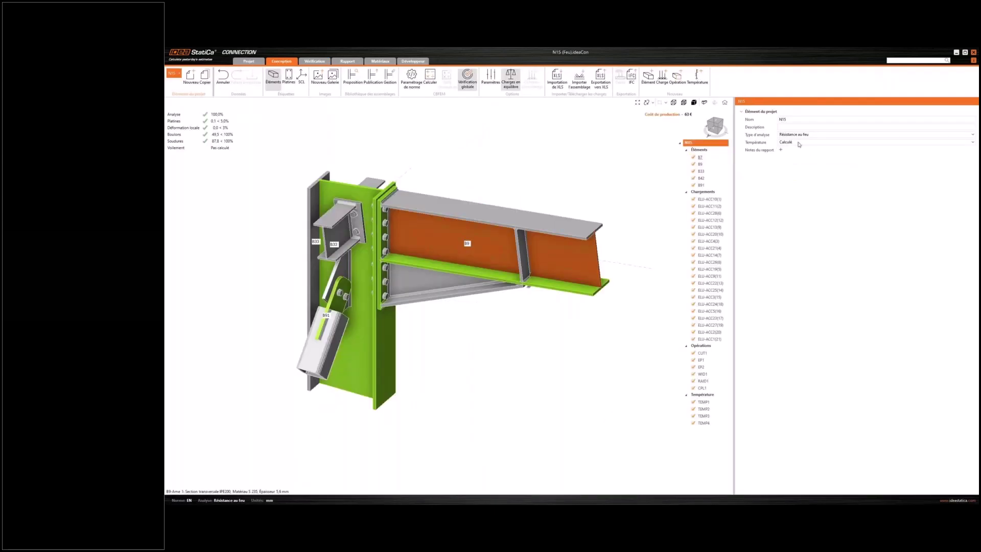
View the temperature options of project item N15, and examine the bolted end-plate area of the connection model.
click(799, 144)
click(581, 146)
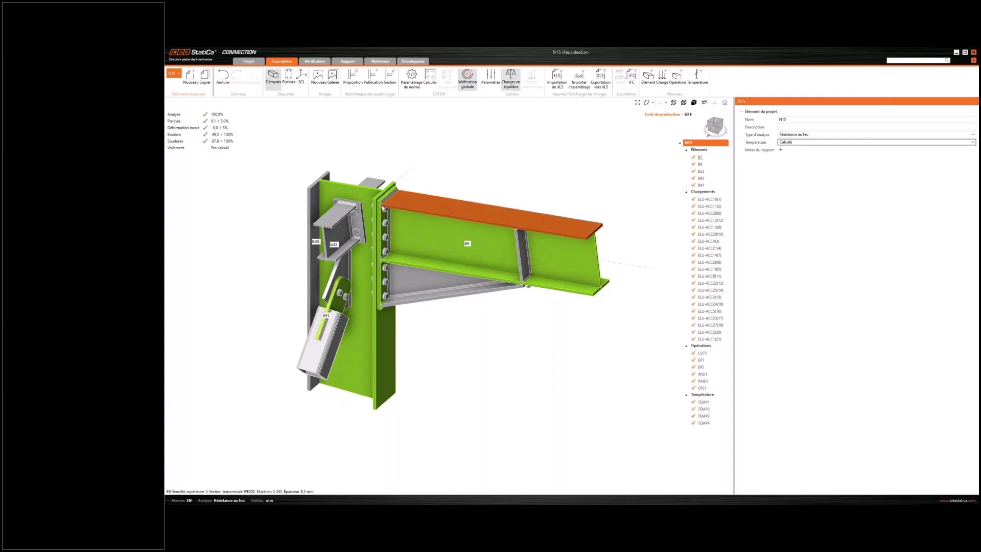
scroll(383, 207, up, 5)
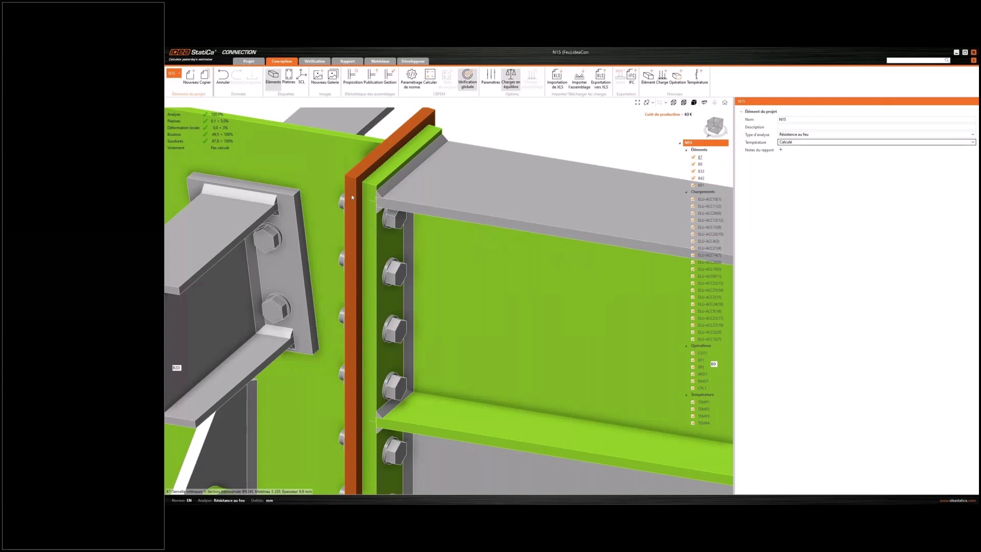
scroll(371, 196, down, 5)
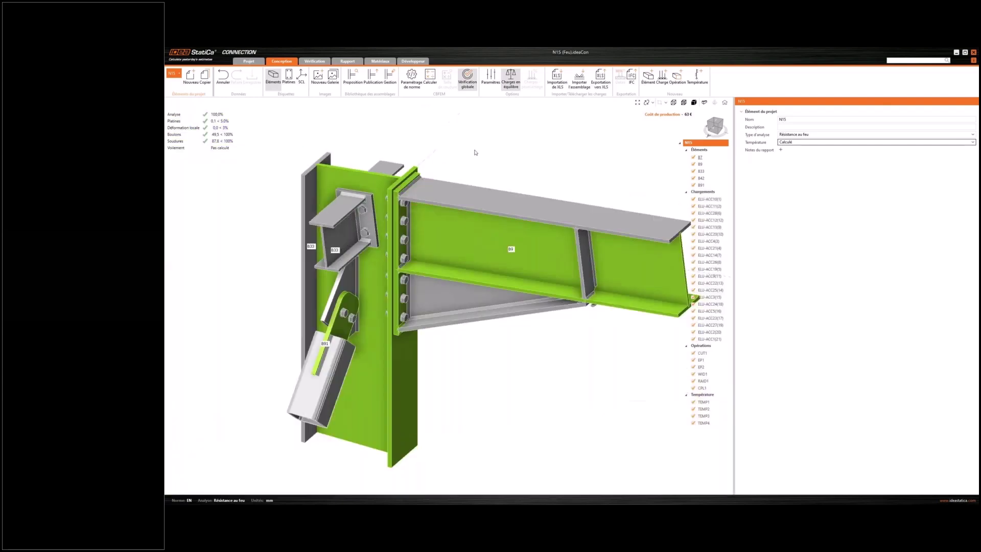
middle_drag(563, 130, 519, 147)
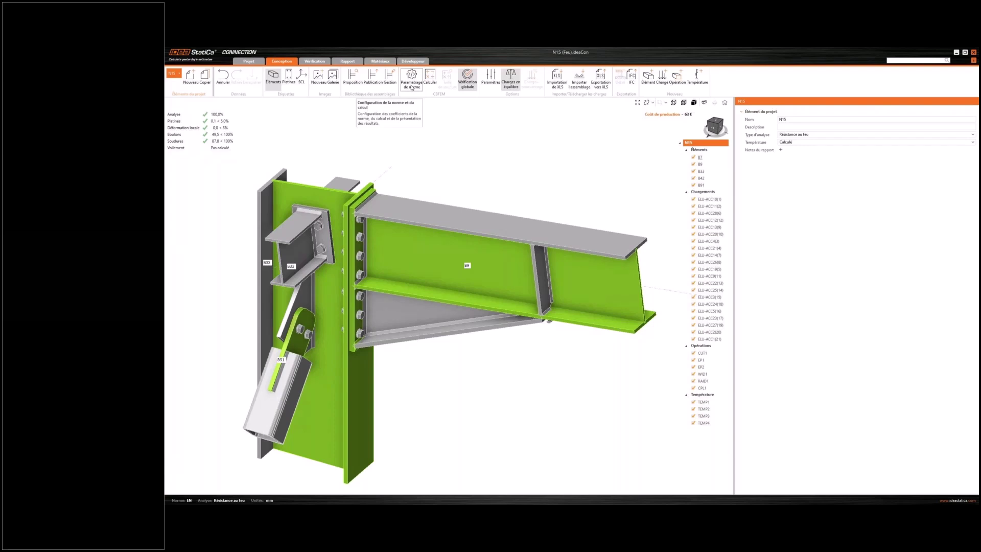
Review the code and calculation settings through to the plastic strain limits, and close them without making changes.
click(411, 87)
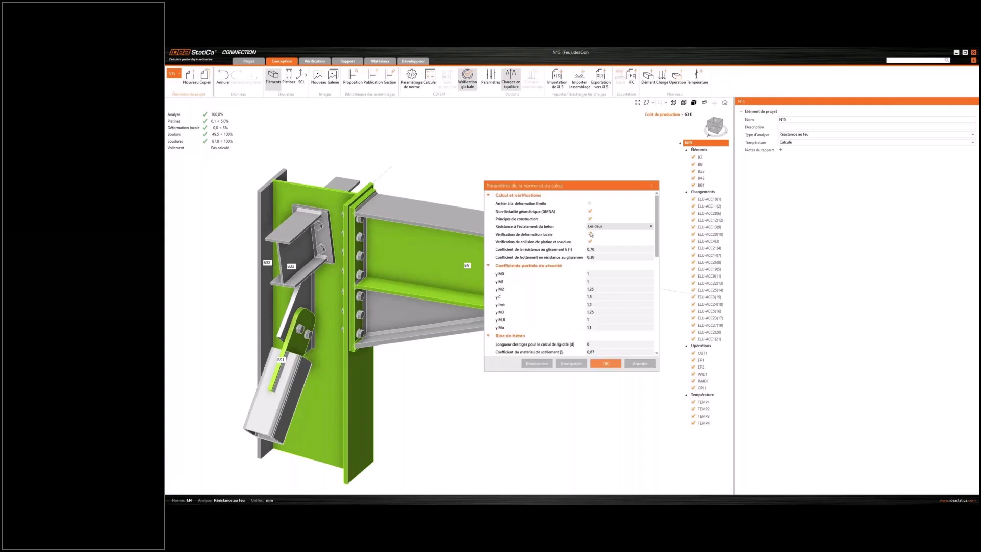
scroll(591, 234, down, 3)
scroll(573, 234, down, 2)
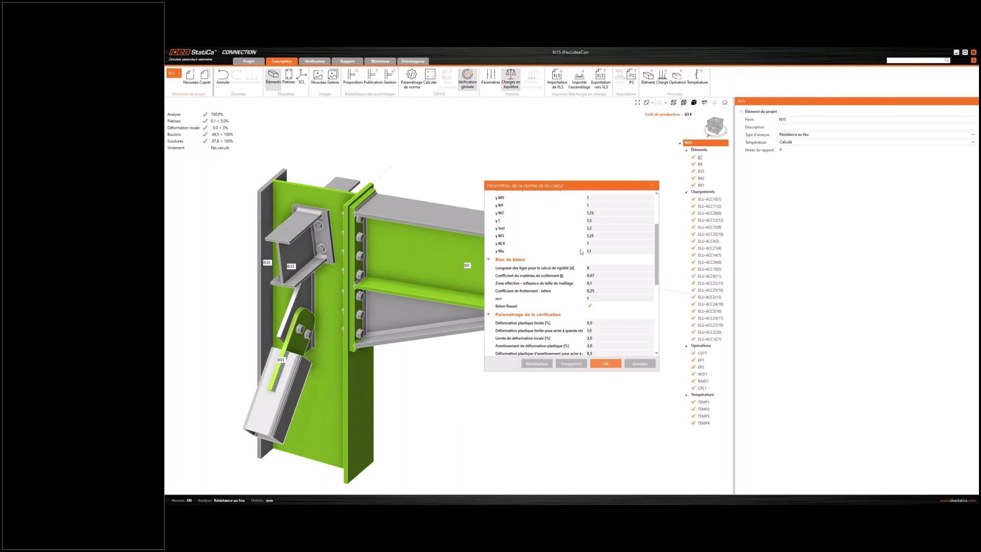
click(651, 184)
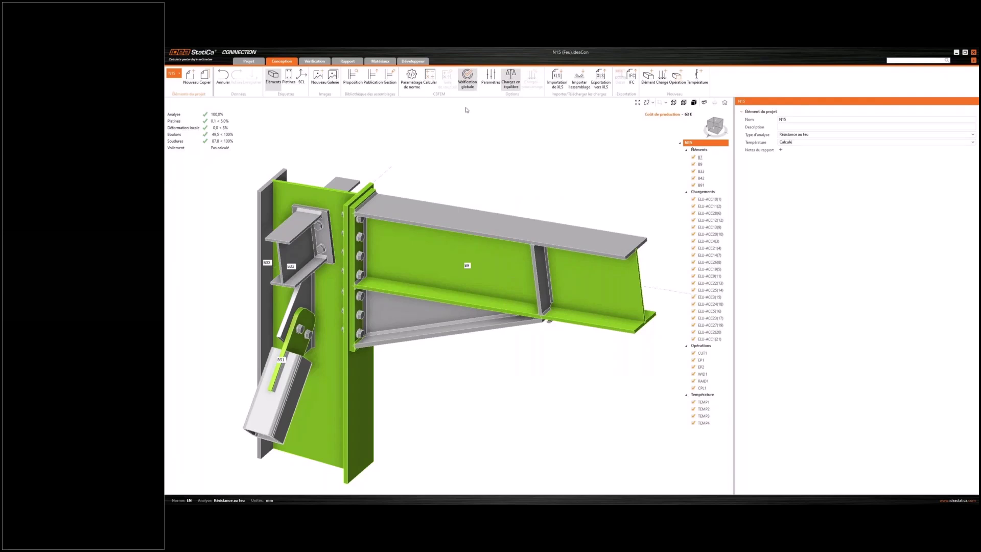
In the structural fire protection preferences, set the fire curve's resistance category to R15 and the εm emissivity to 0.70.
click(492, 85)
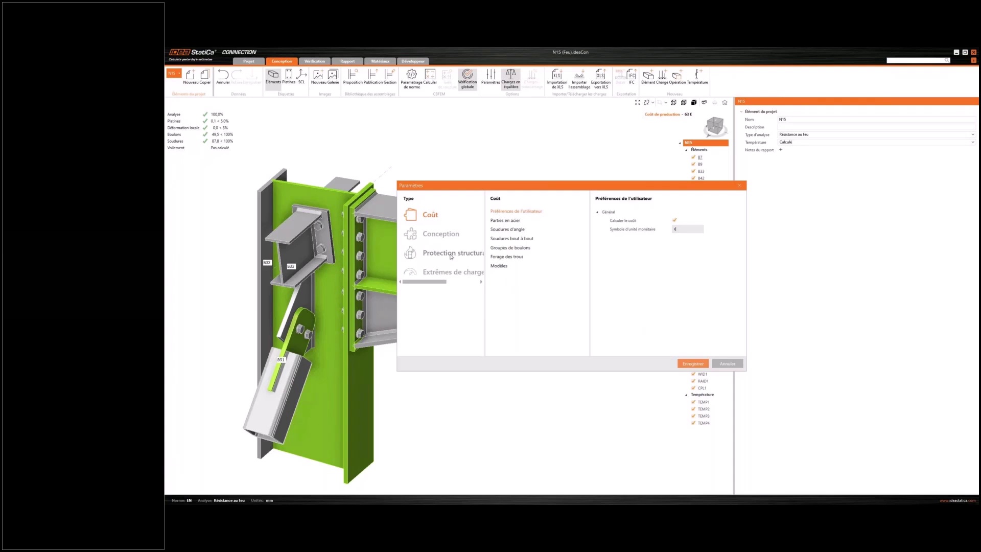
click(451, 255)
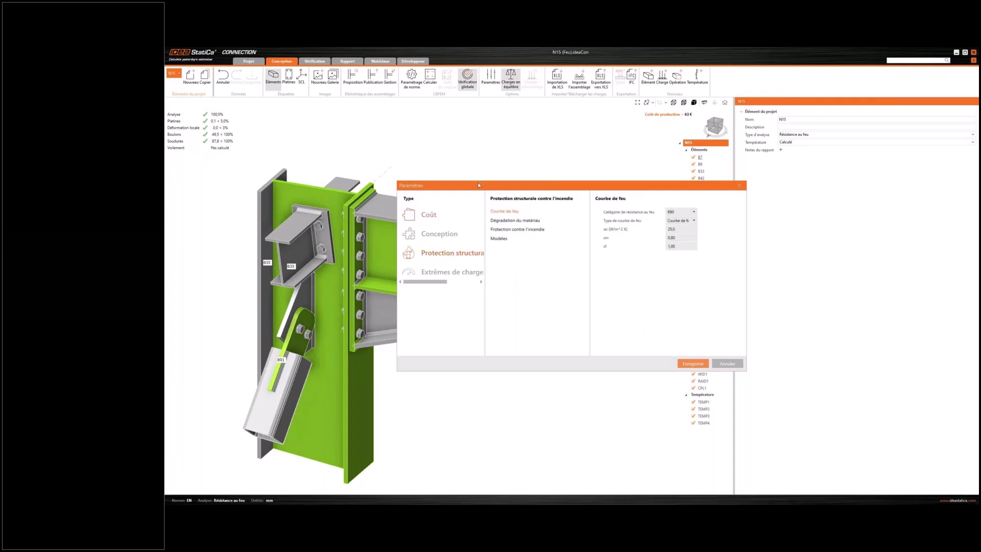
drag(477, 182, 438, 178)
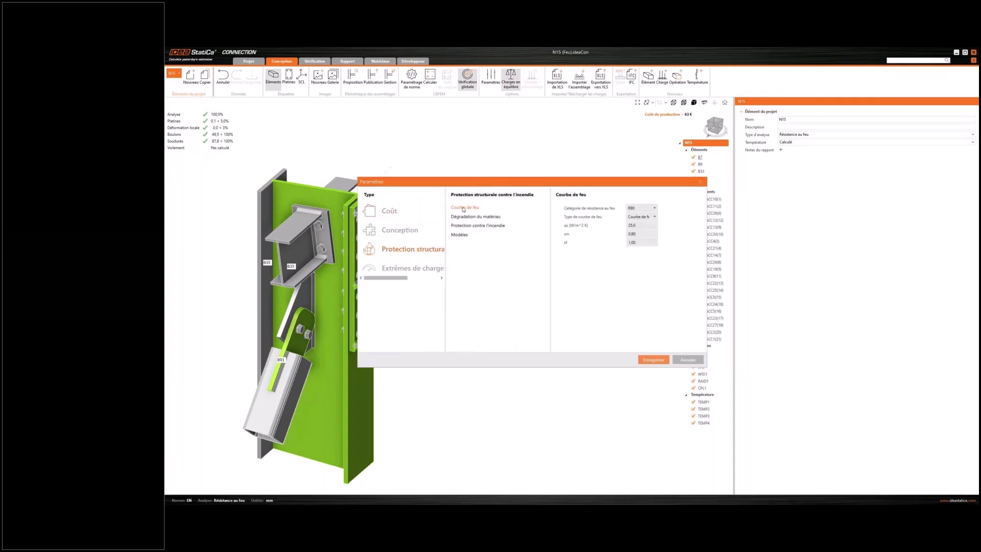
click(654, 208)
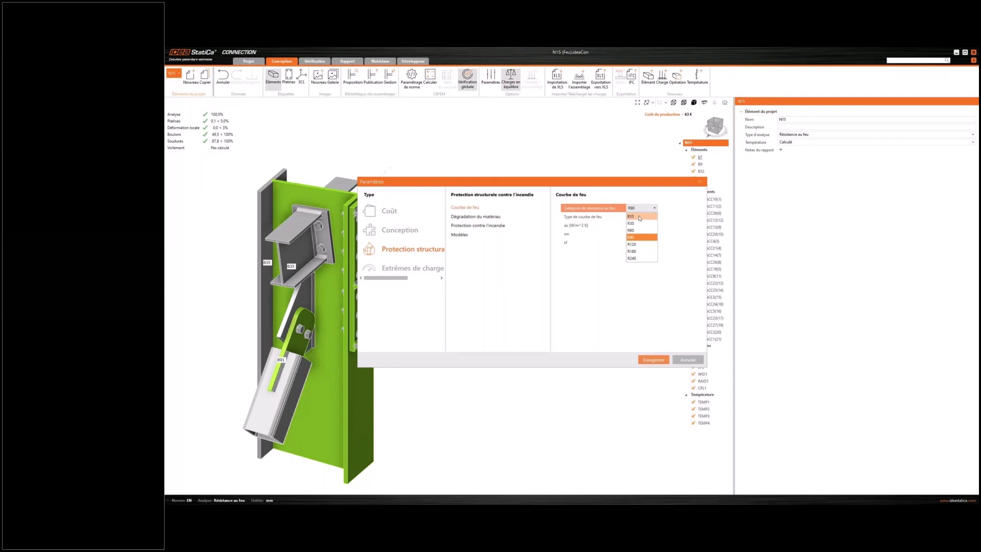
key(Escape)
click(646, 226)
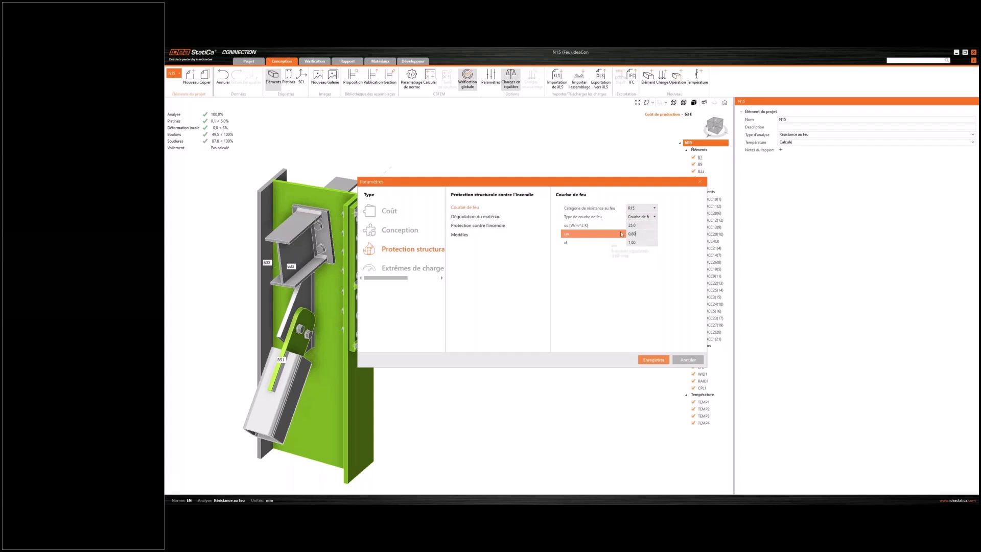
key(BackSpace)
key(BackSpace)
key(BackSpace)
text(,7)
key(Return)
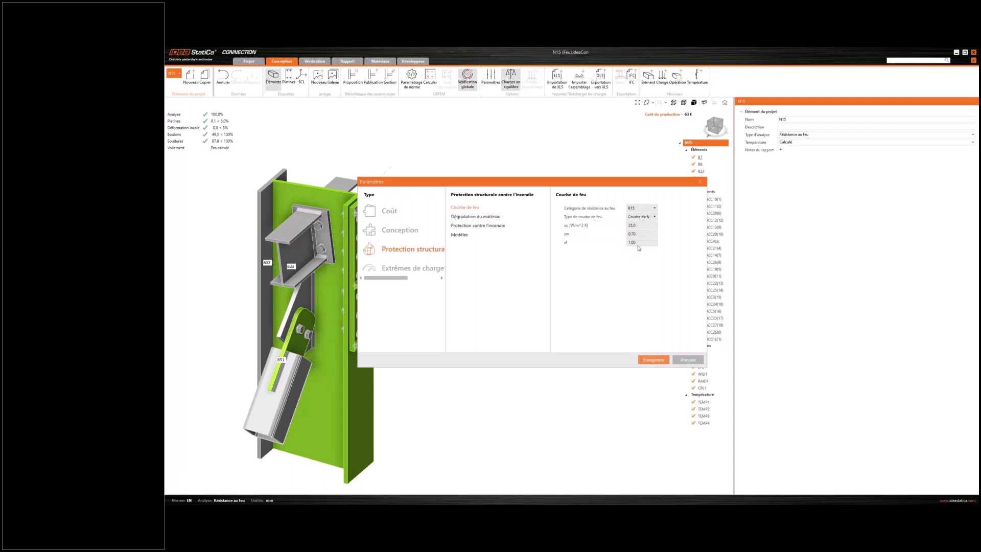
click(638, 244)
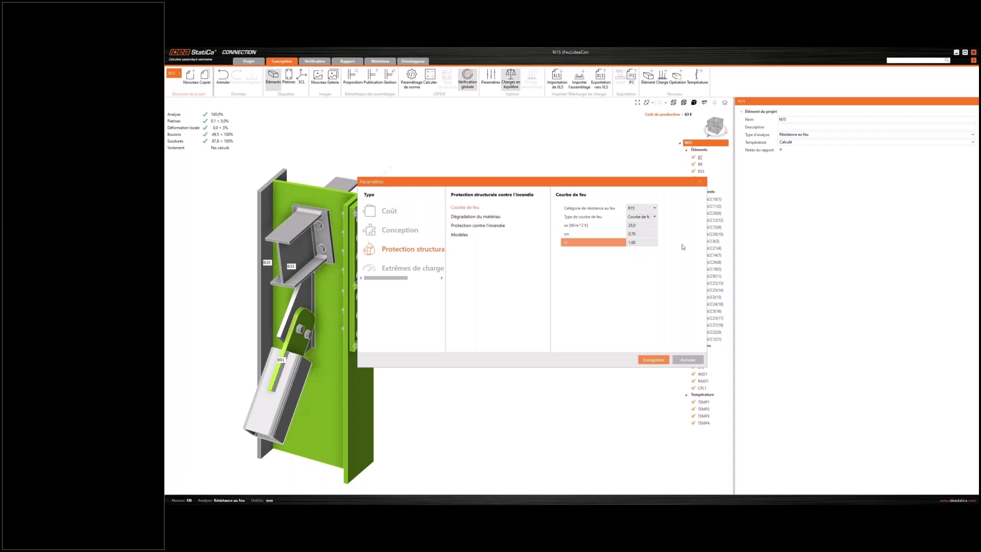
Review the available fire curve types, and inspect the fire protection settings, including the protection toggle and the encasement type.
click(654, 216)
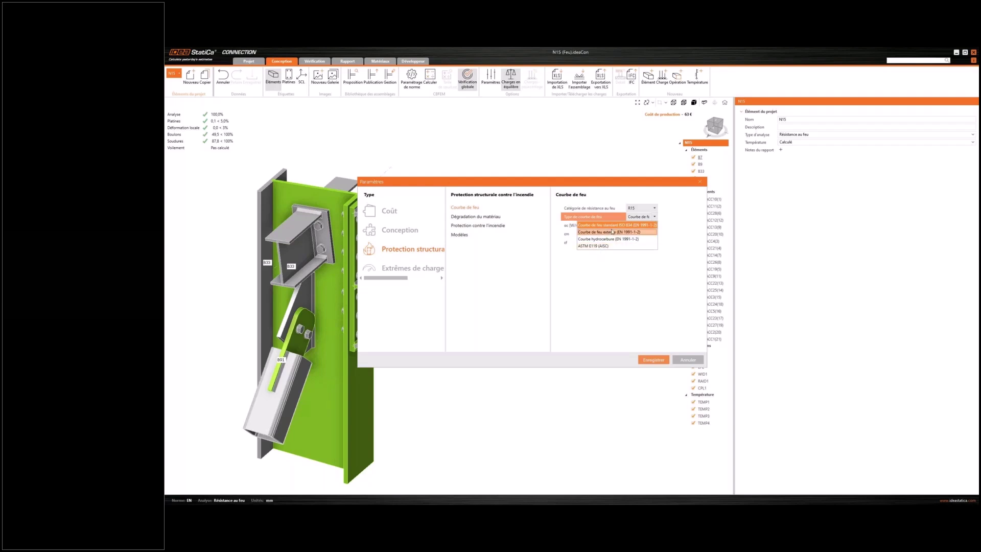
click(515, 250)
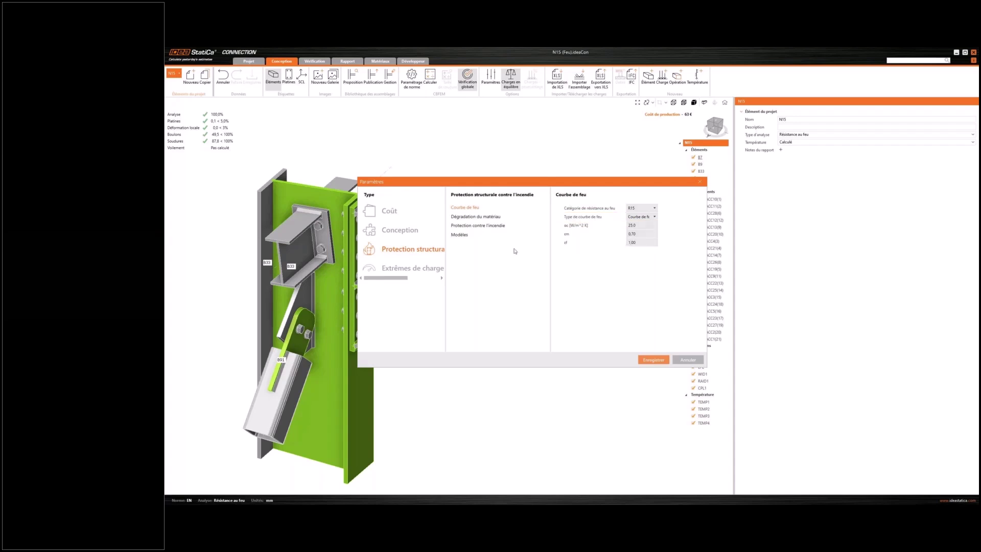
click(467, 226)
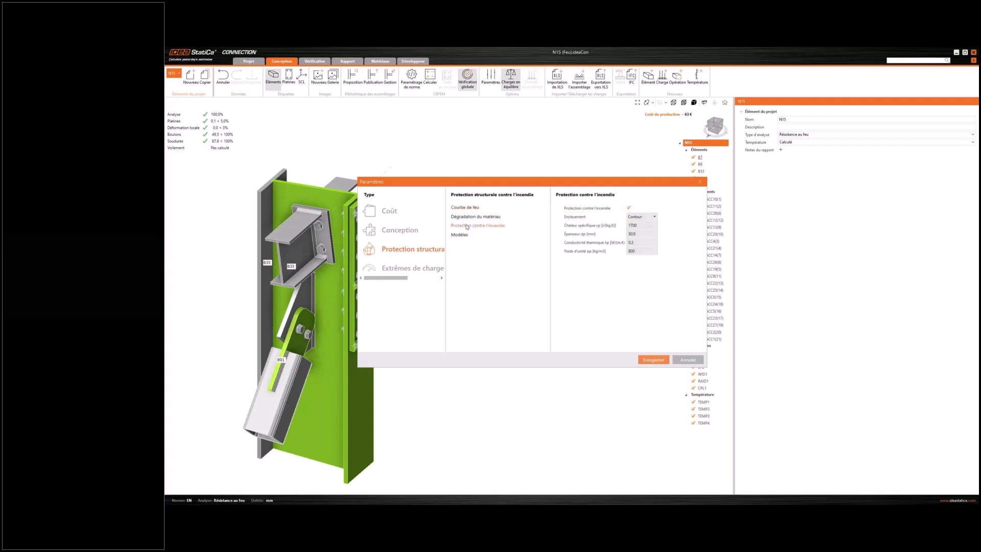
click(629, 207)
click(630, 208)
click(652, 220)
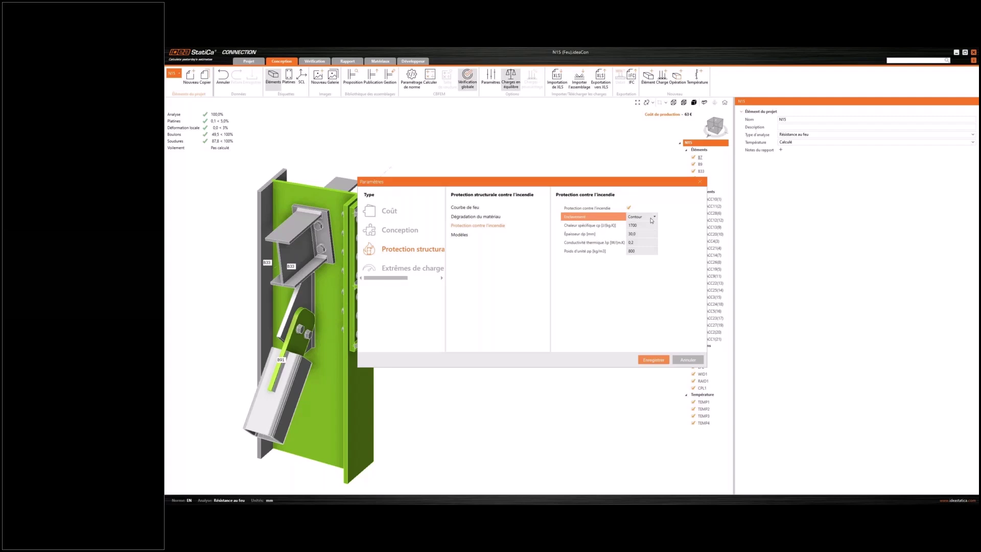
click(652, 220)
click(649, 226)
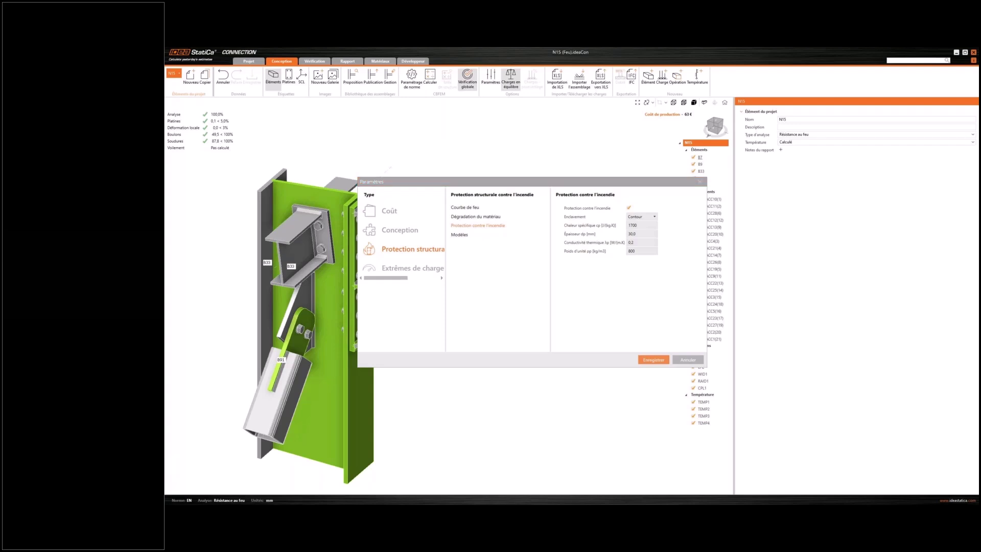
Switch to PowerPoint and present from the current slide through to the profile temperature comparison for R15.
key(alt+Tab)
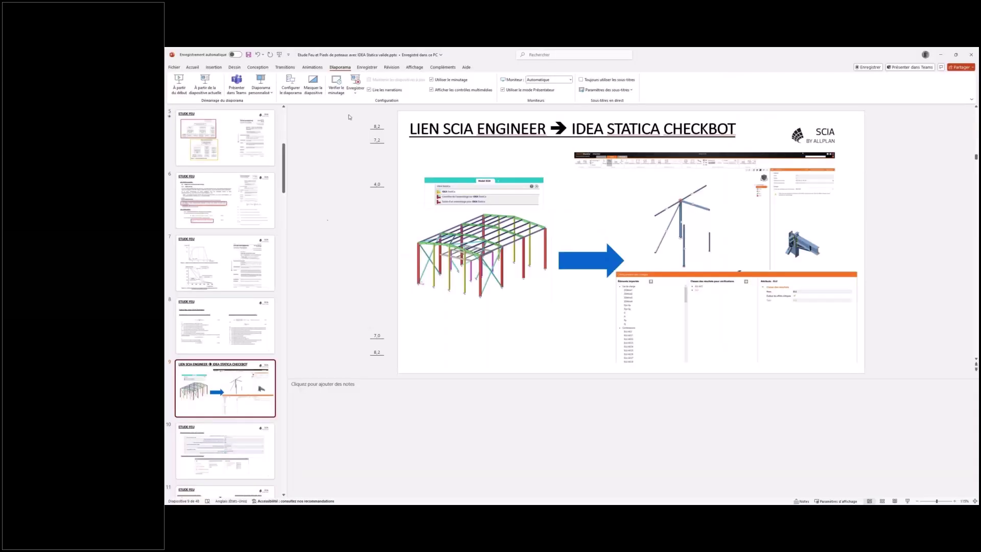
click(205, 88)
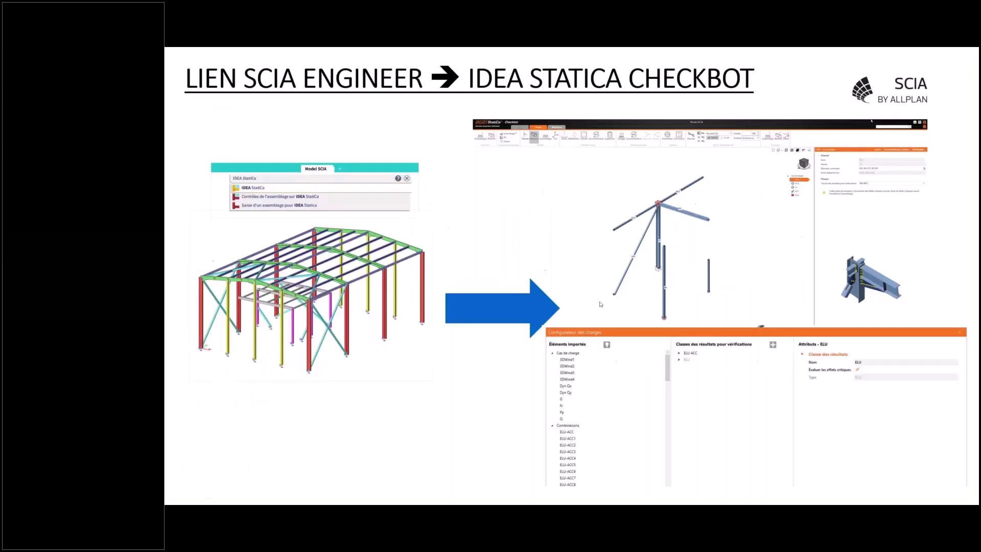
click(614, 290)
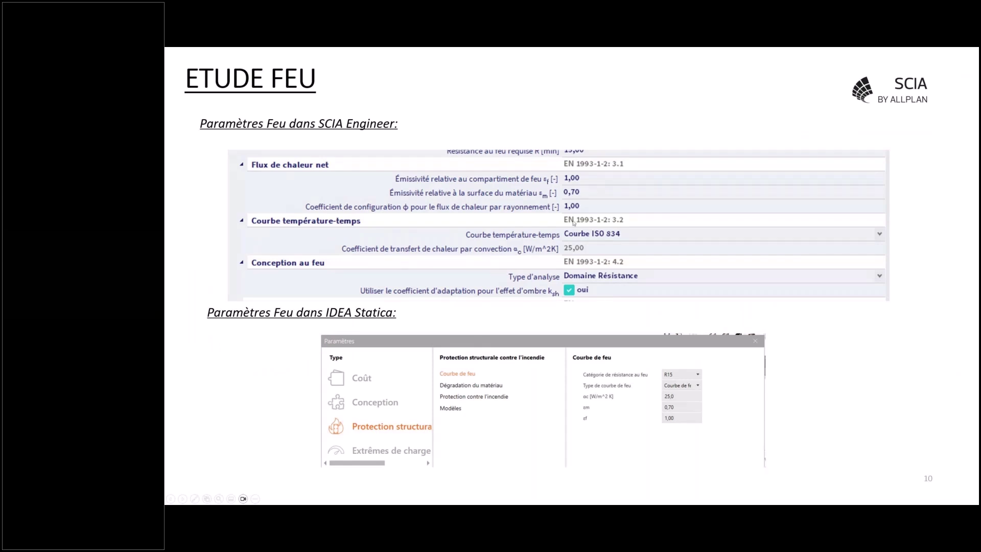
click(529, 216)
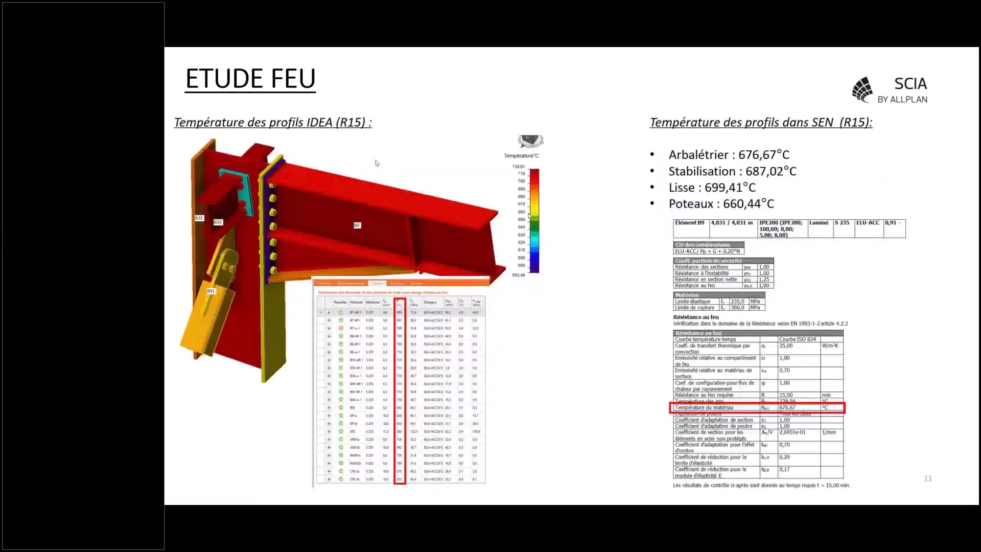
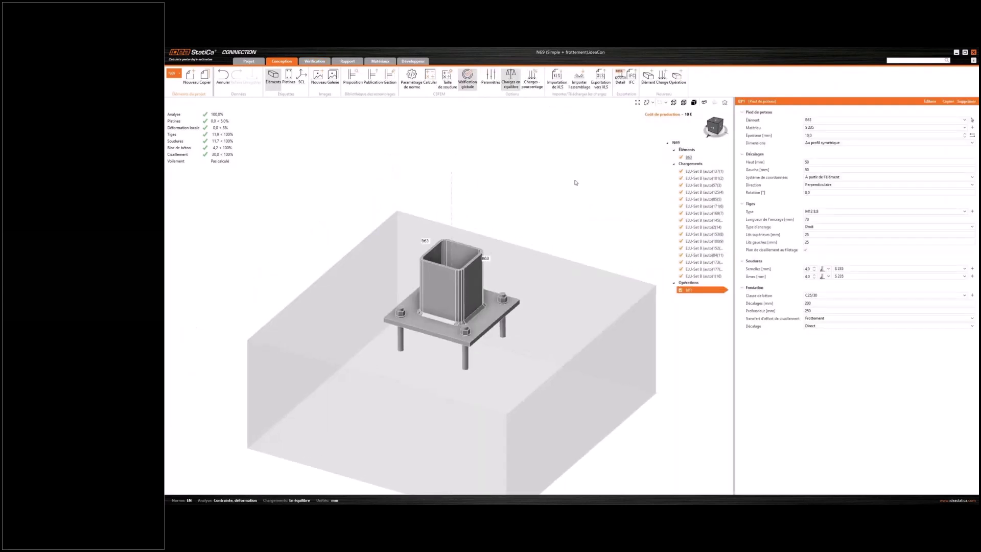
In IDEA StatiCa Connection, view the manufacturing operations available for the N69 column base, and close the list without adding one.
click(676, 82)
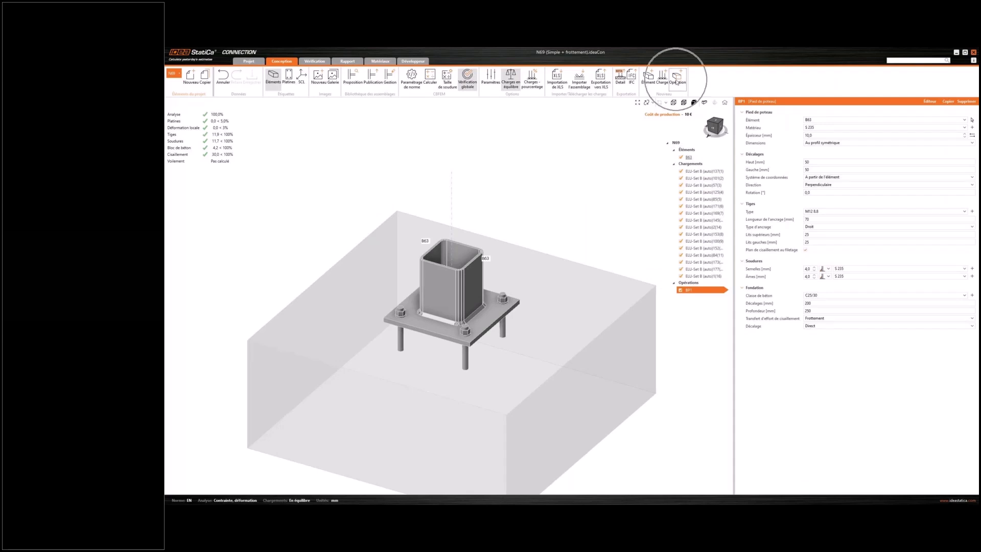
click(677, 86)
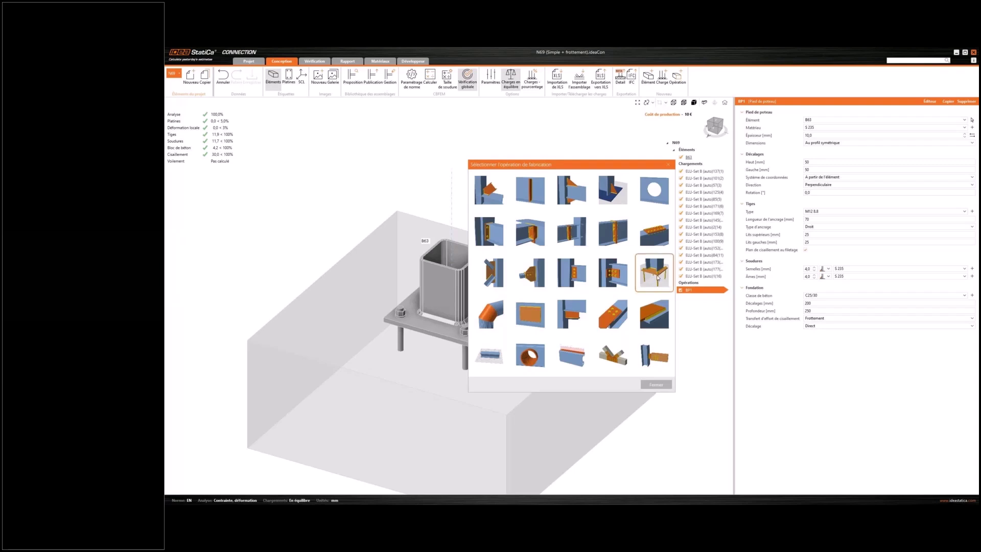
click(667, 164)
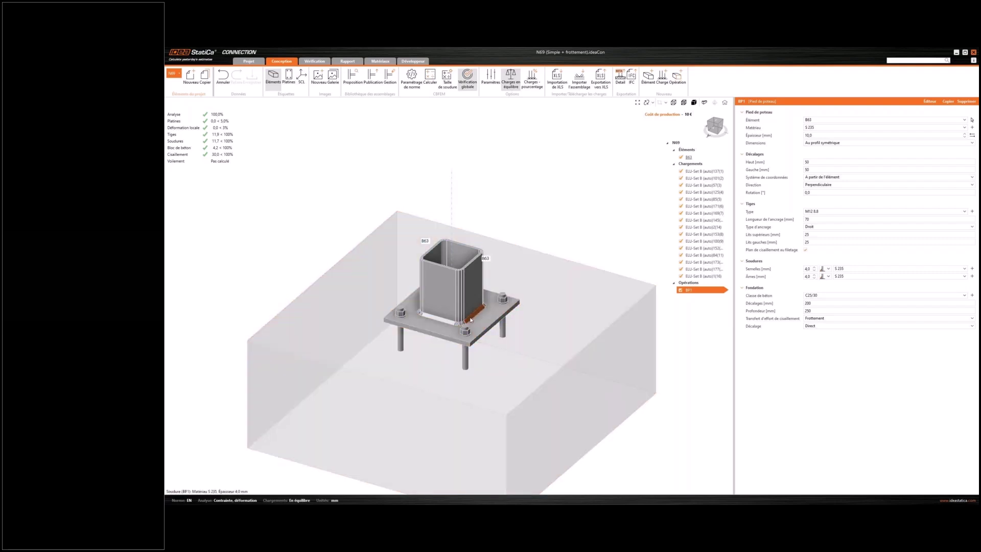
Inspect the base plate operation's left offset and the available anchor types, keeping the straight anchors.
click(816, 170)
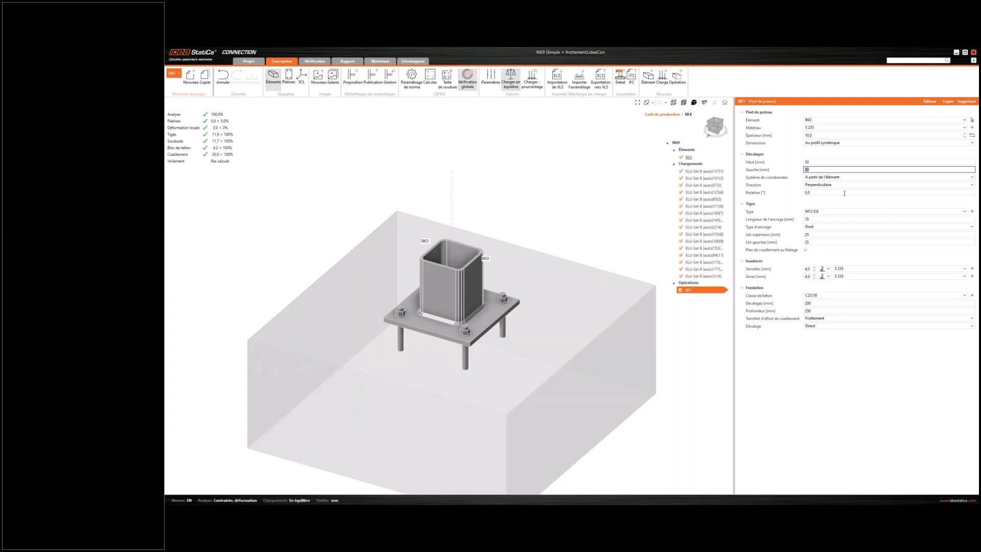
click(821, 228)
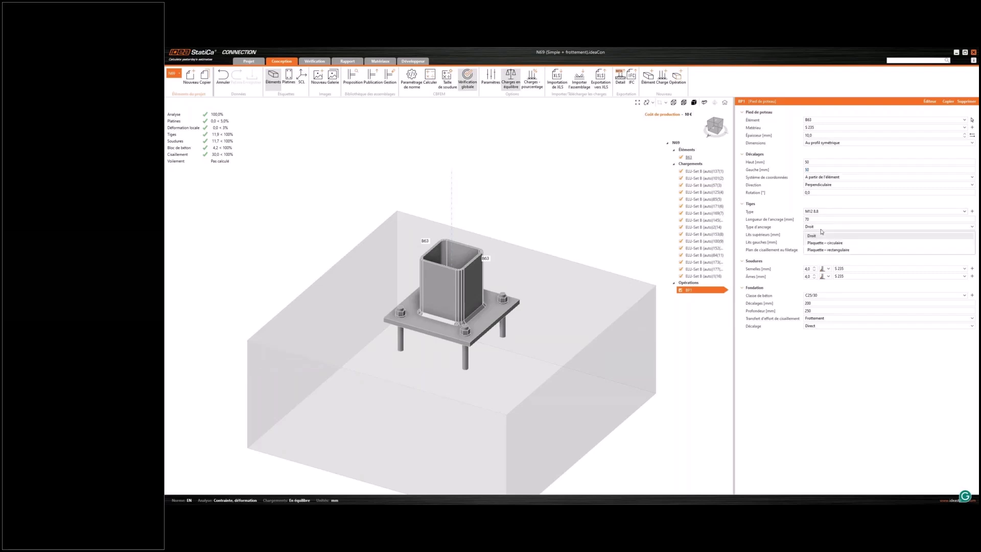
click(604, 221)
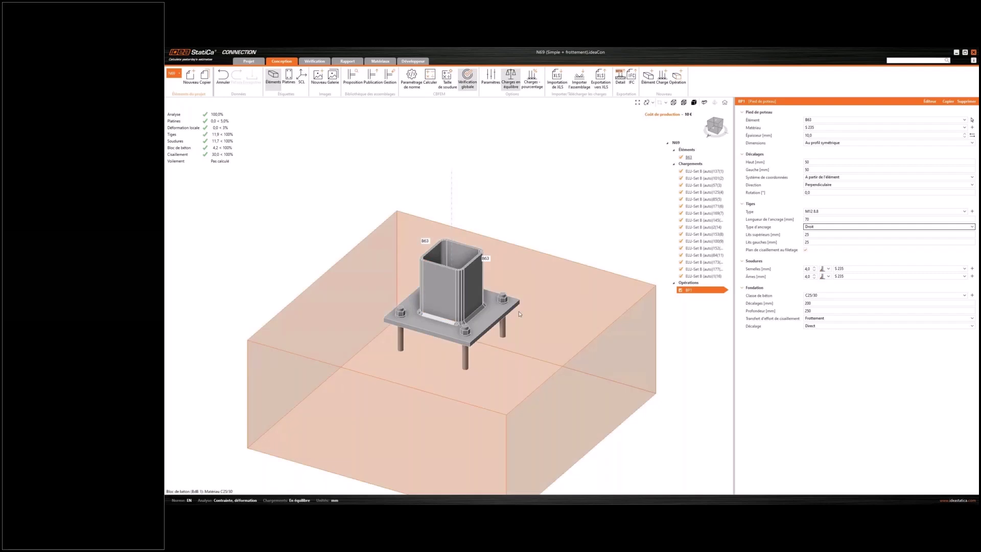
Examine the concrete block, and review the base plate's shear force transfer and foundation gap options, keeping friction.
middle_drag(545, 301, 543, 260)
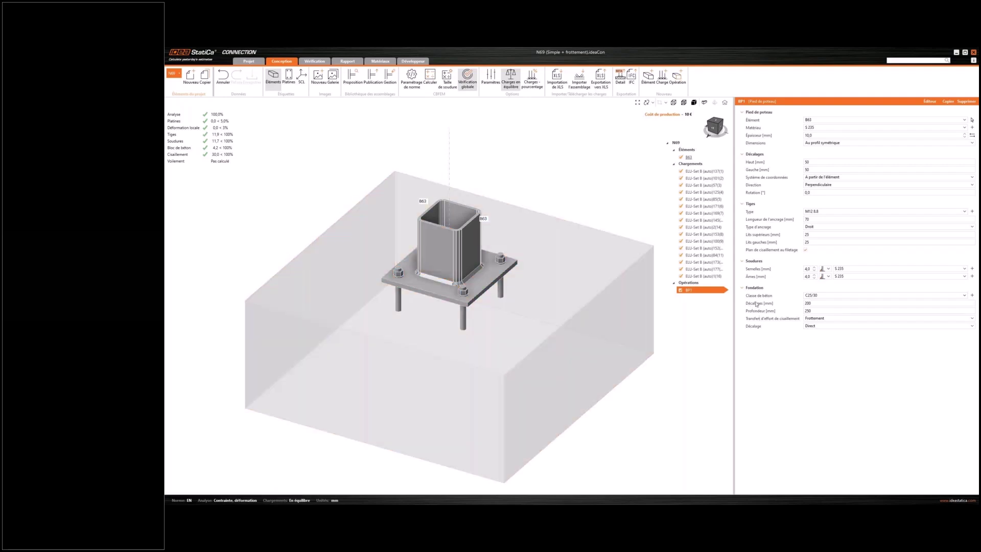
middle_drag(542, 304, 531, 269)
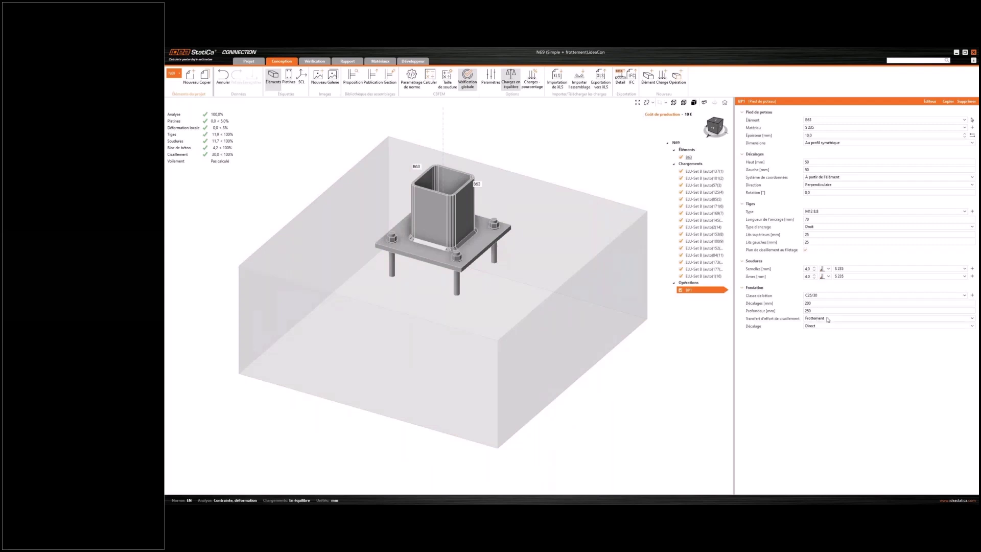
click(827, 319)
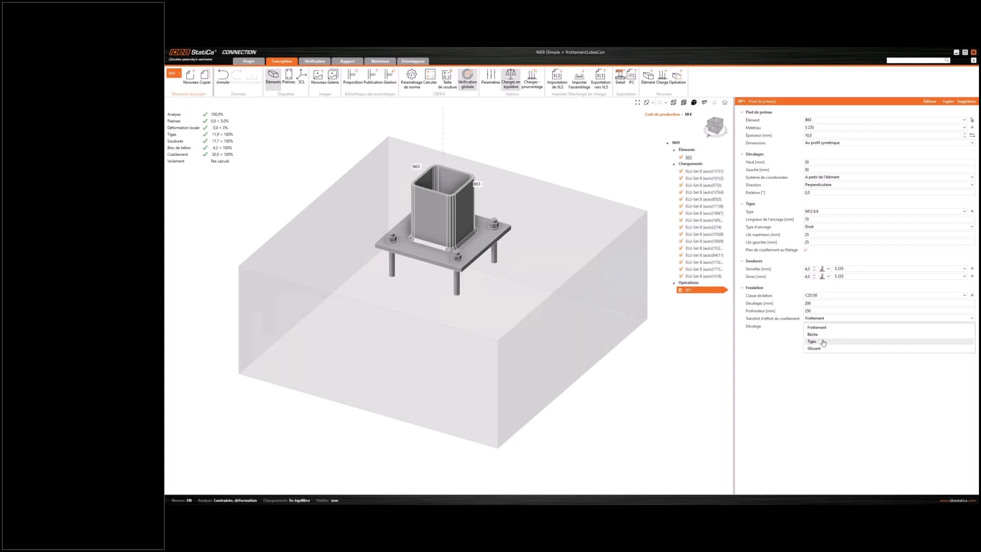
click(685, 368)
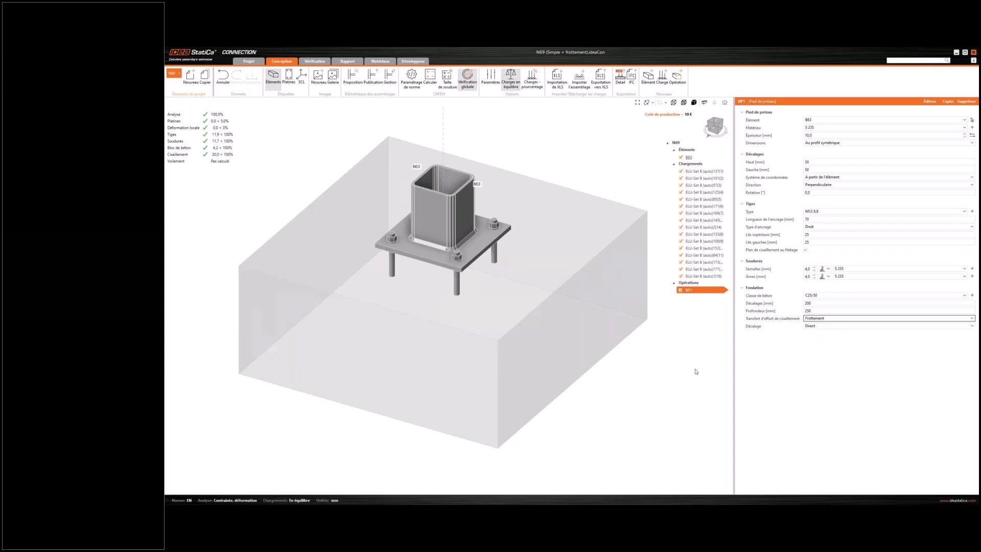
click(816, 327)
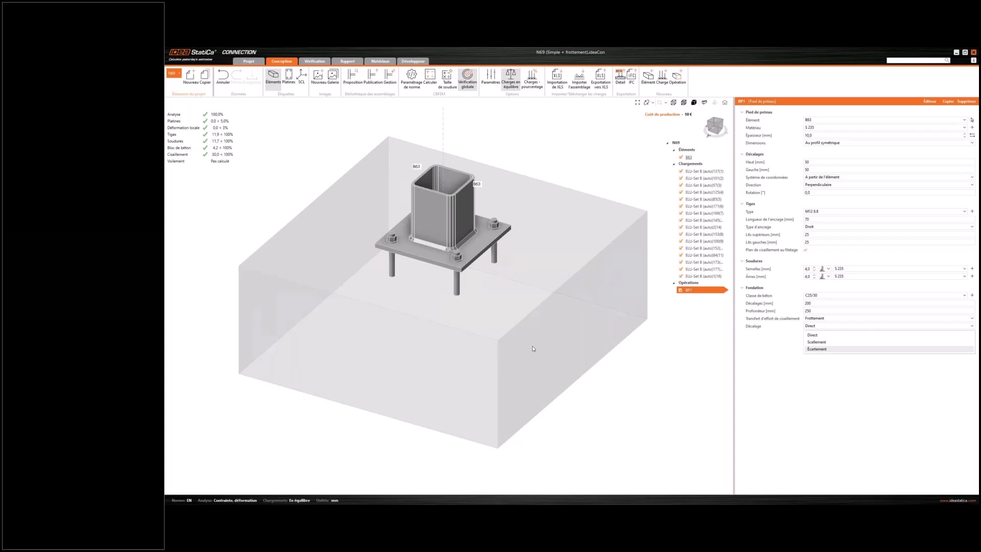
Close N69's foundation gap options keeping Direct, and examine the N100 column base and its base plate operation SP1.
click(681, 405)
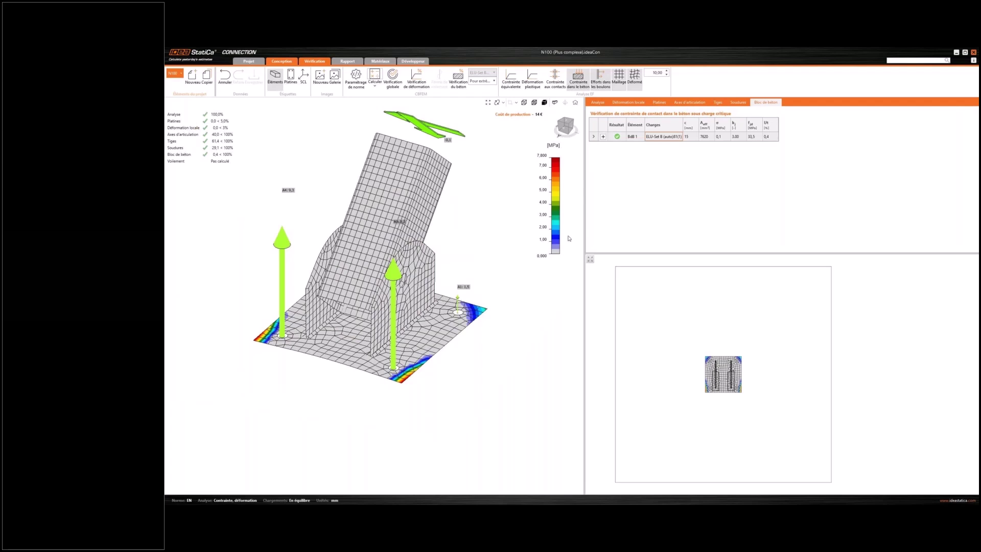
mouse_move(569, 238)
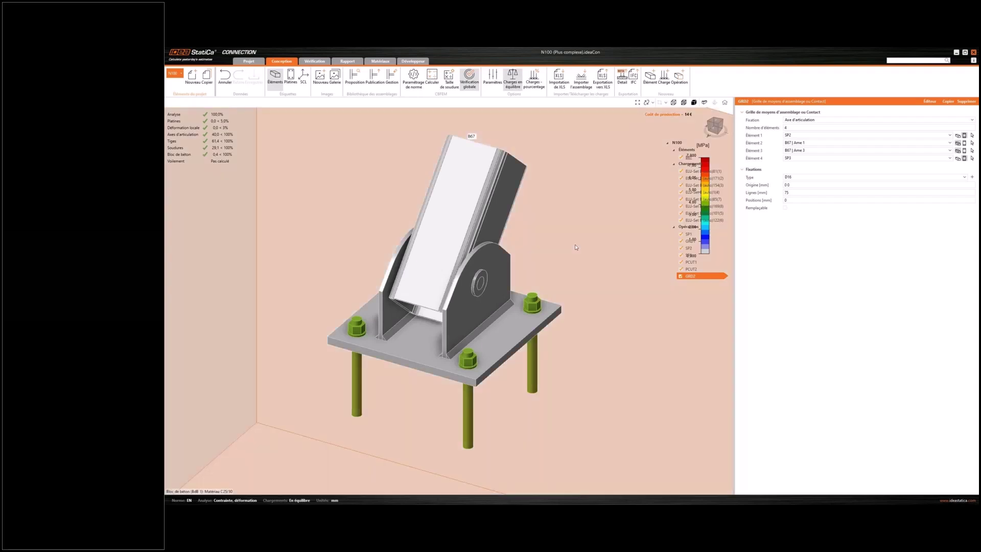
scroll(576, 259, down, 5)
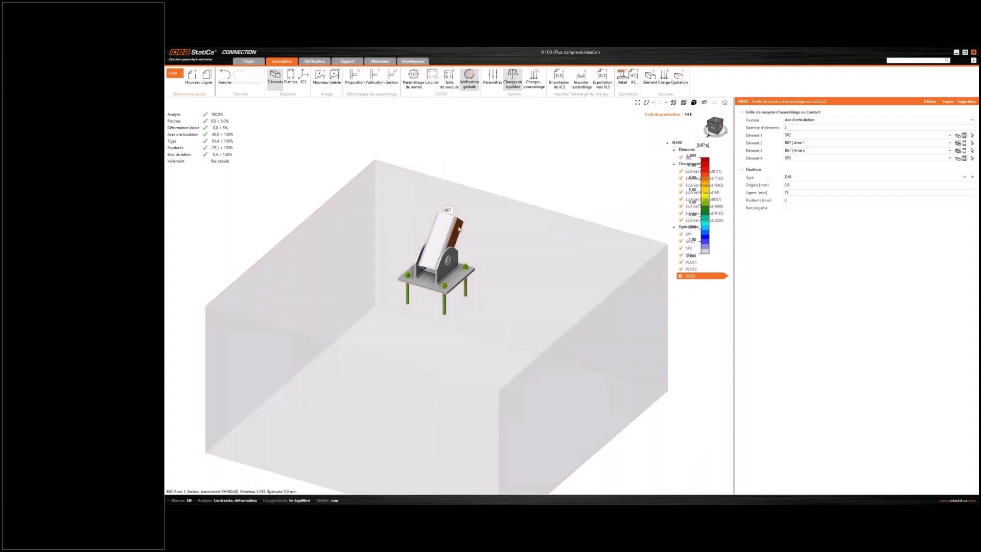
click(688, 234)
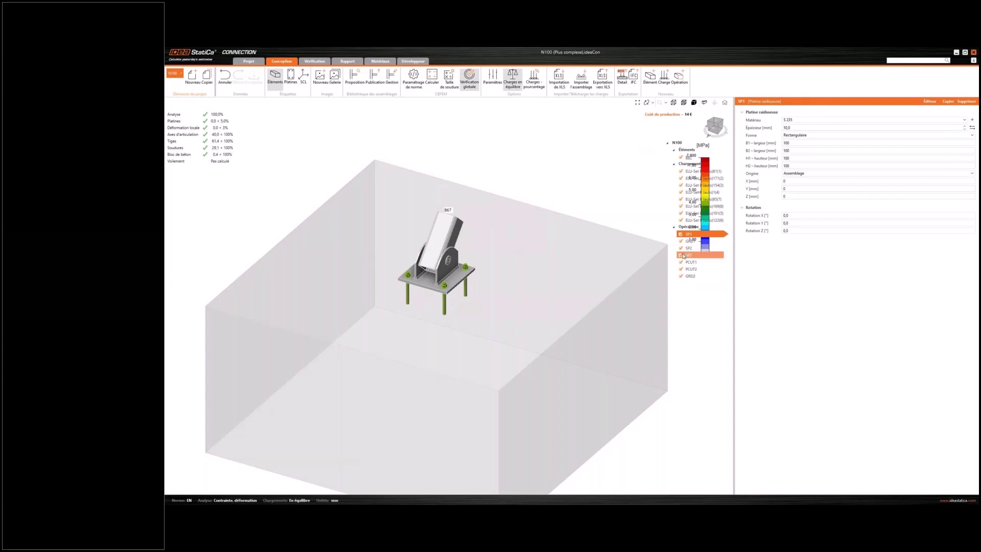
scroll(450, 290, up, 3)
scroll(450, 291, up, 2)
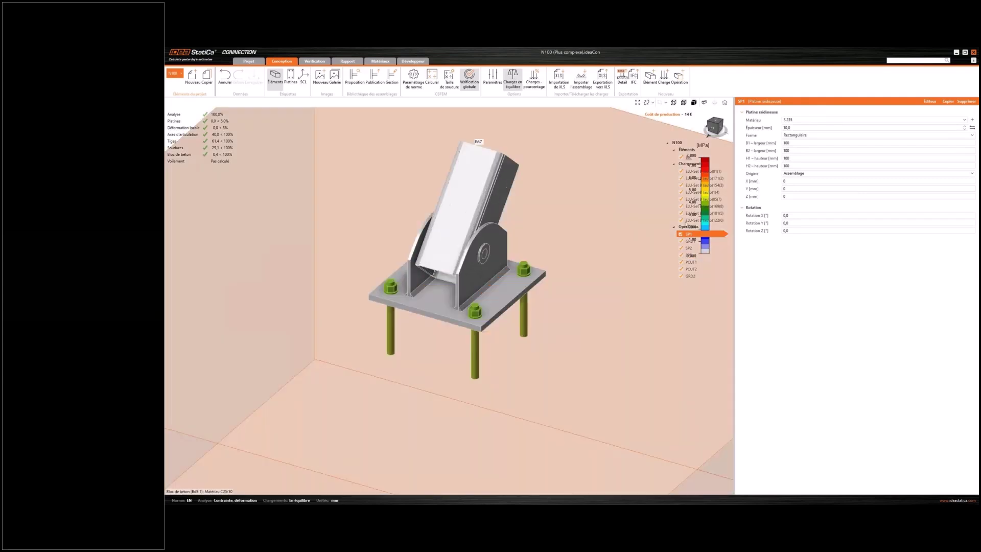
scroll(534, 221, down, 5)
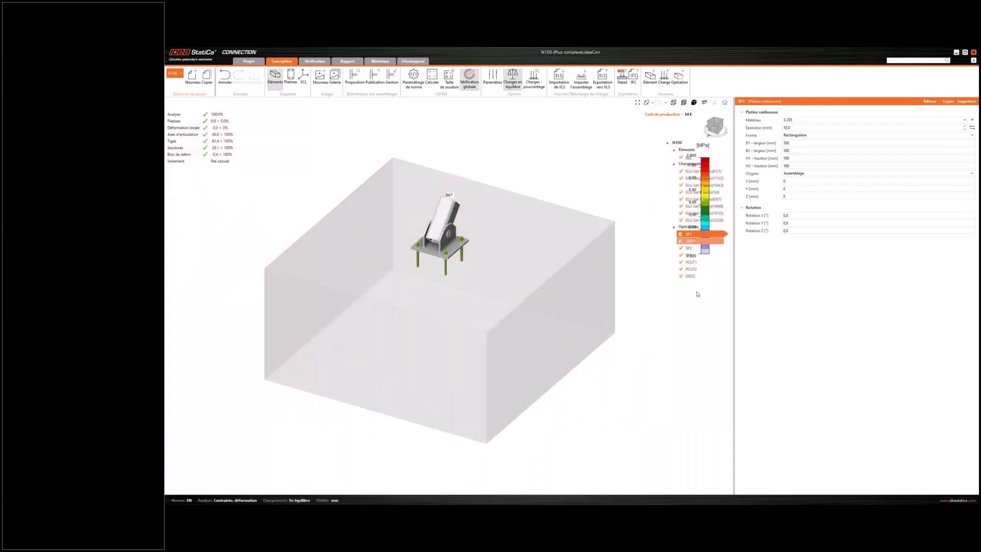
Compare base plate SP1 with anchor grid GRID1, and view the available manufacturing operations without adding one.
key(Down)
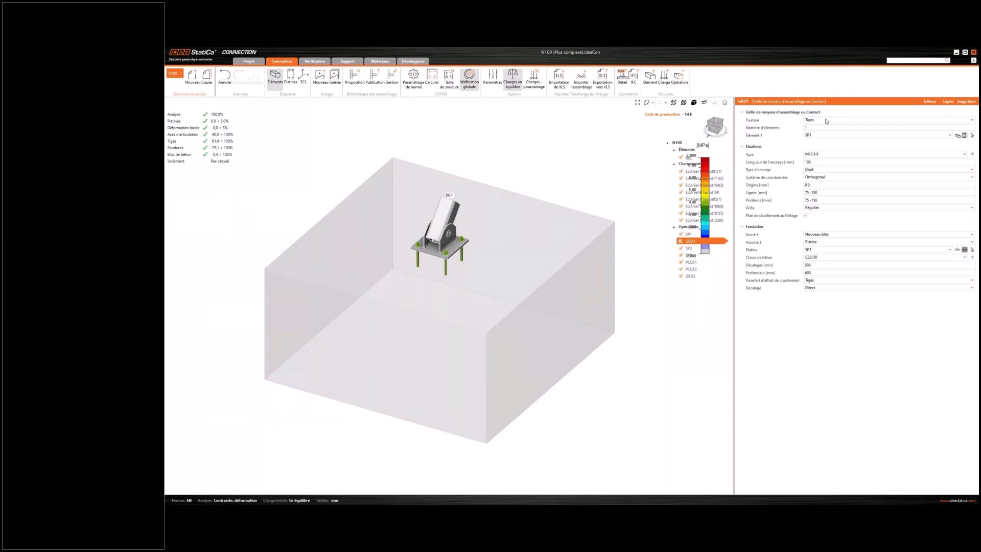
click(696, 234)
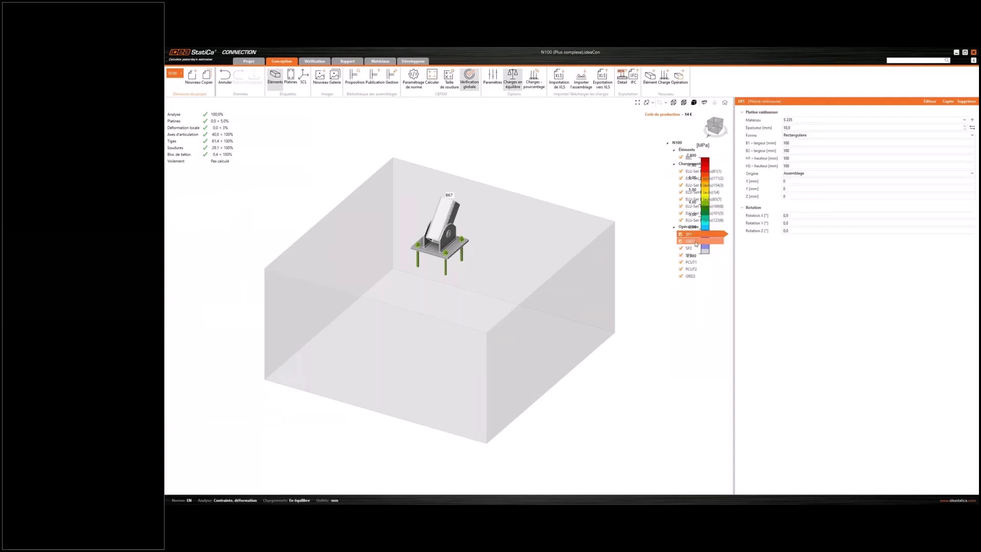
click(695, 241)
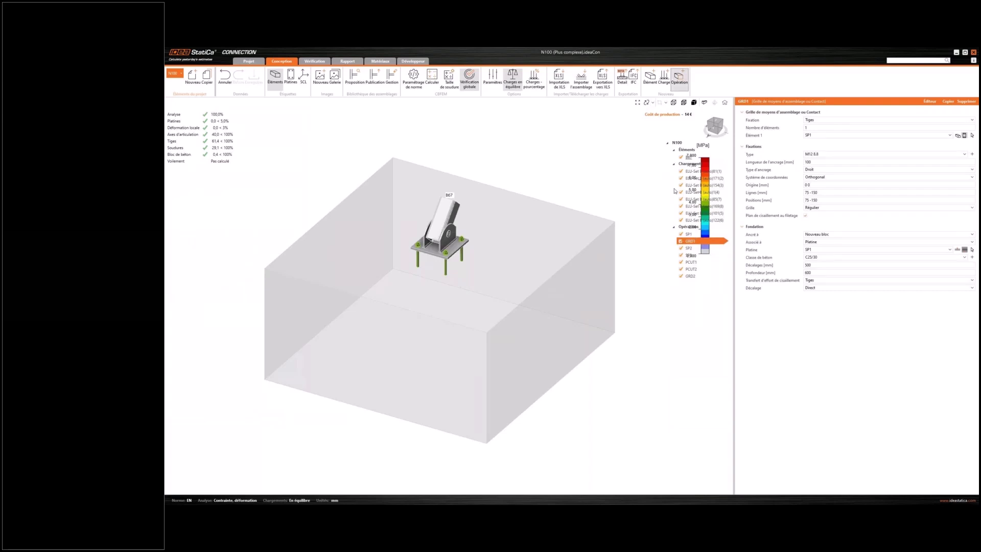
click(678, 78)
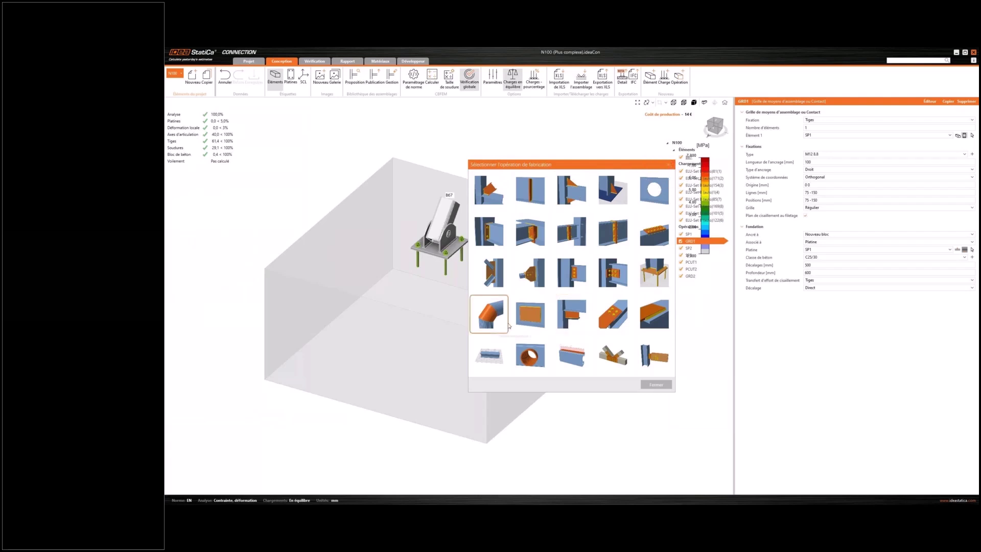
click(671, 164)
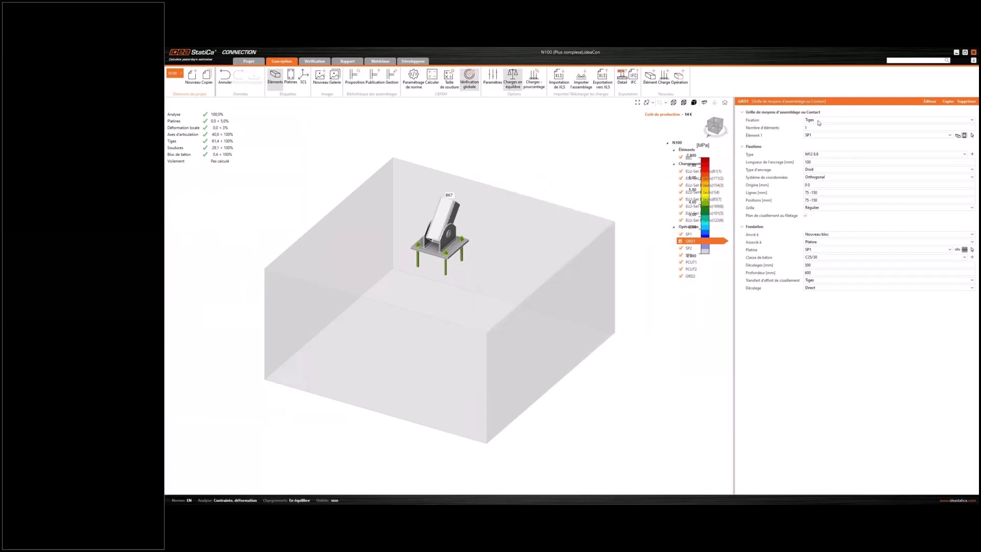
Inspect GRID1's fastener type and anchors, and review what its foundation block can be associated with, keeping Platine.
click(819, 123)
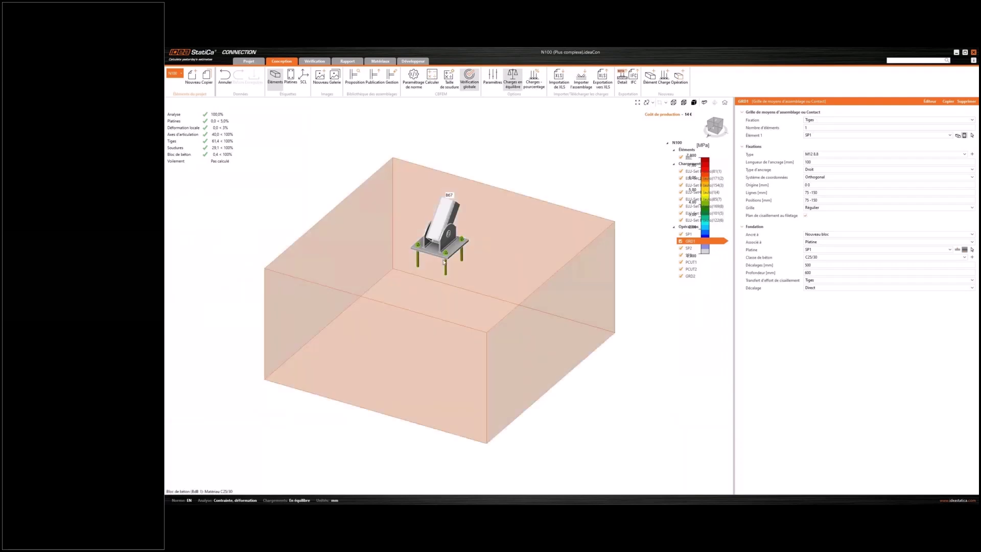
scroll(444, 261, up, 5)
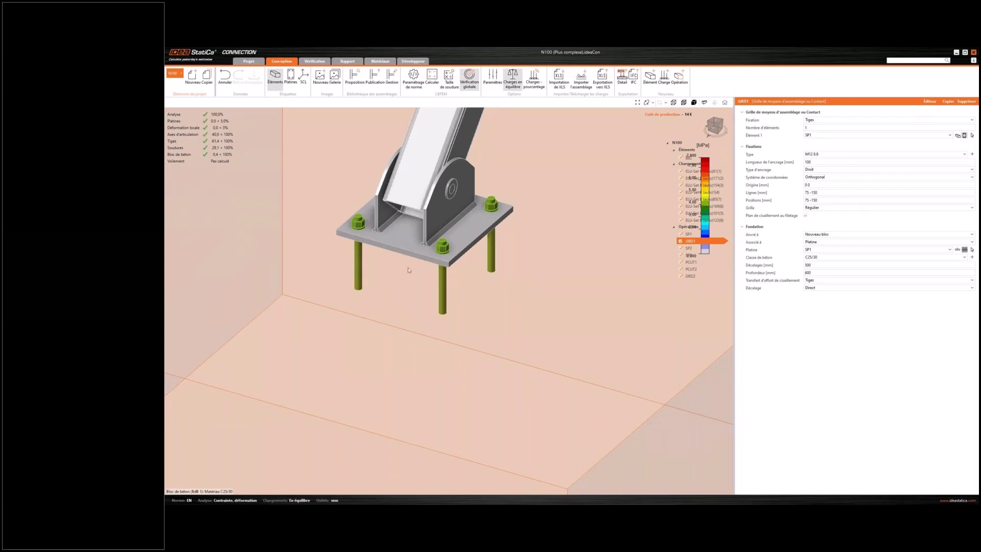
middle_drag(523, 220, 487, 276)
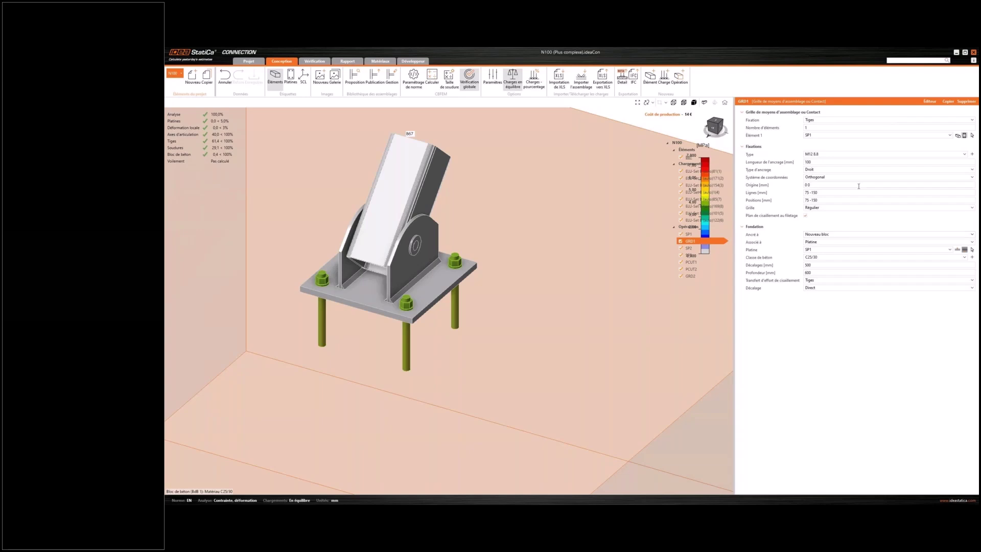
scroll(469, 301, down, 3)
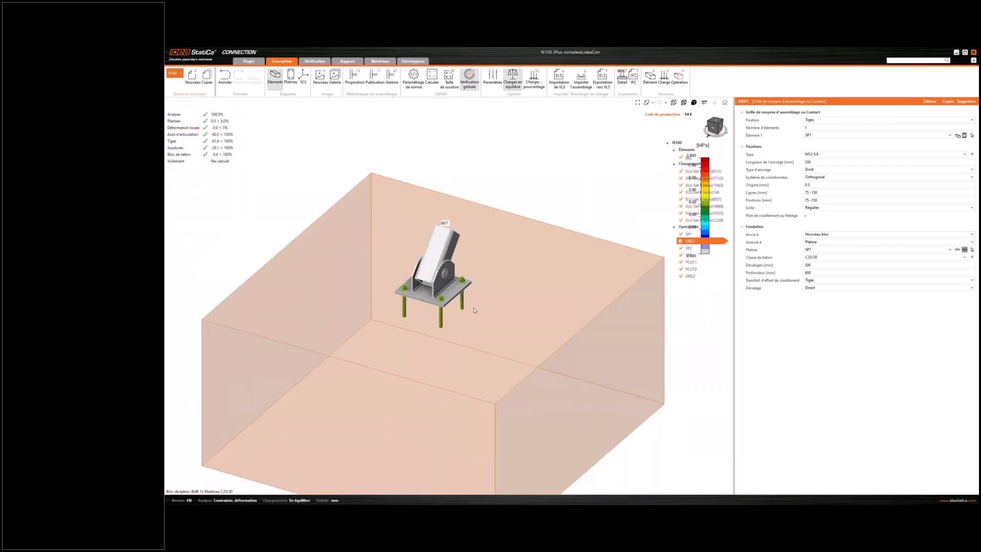
click(838, 243)
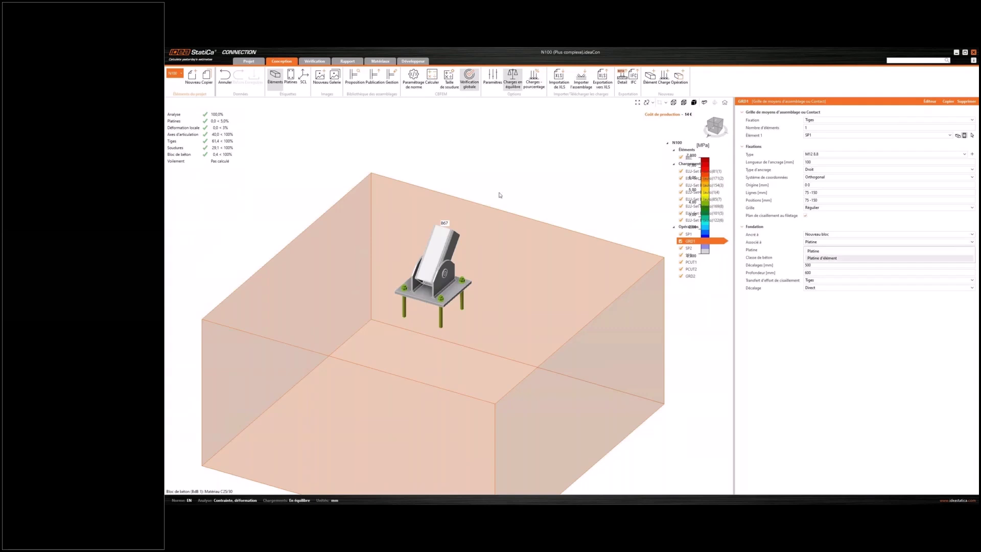
click(581, 174)
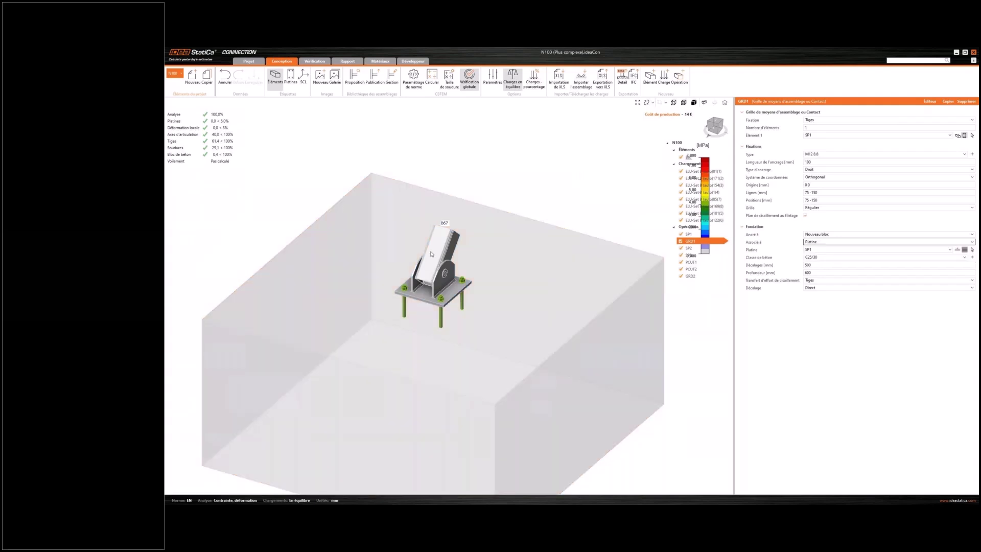
scroll(431, 254, up, 3)
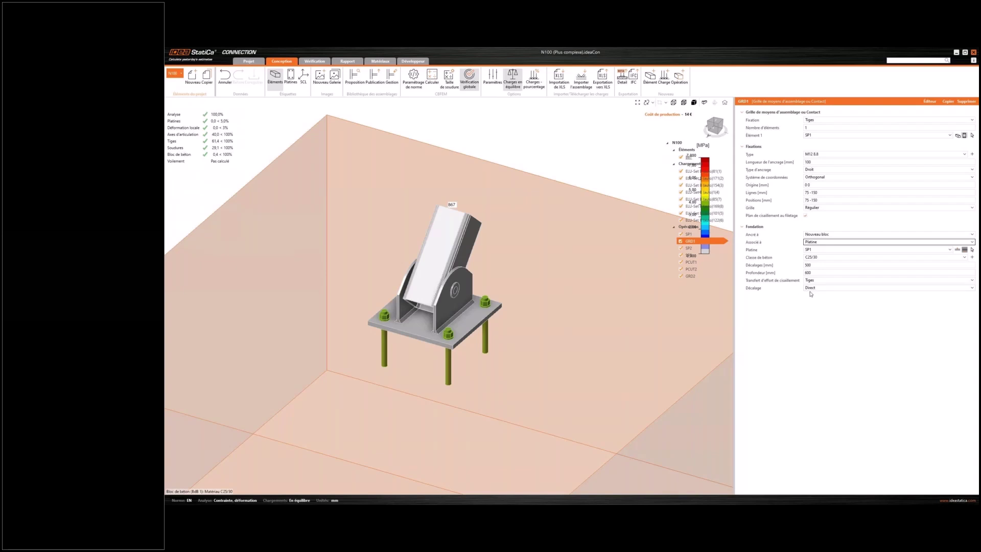
Review N100's vertical plates SP2 and SP3, the plate cut PCUT1 and the pin grid GRID2.
click(689, 248)
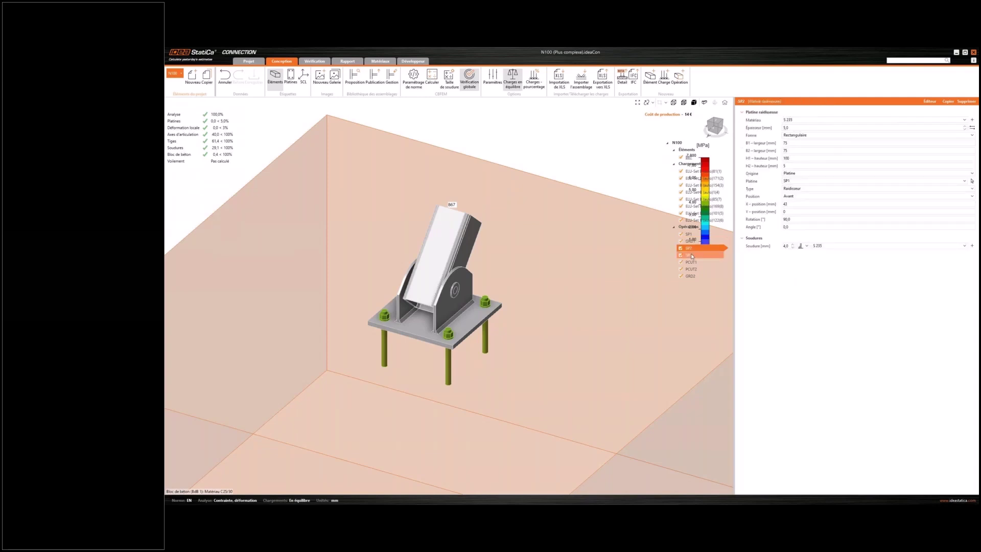
click(463, 299)
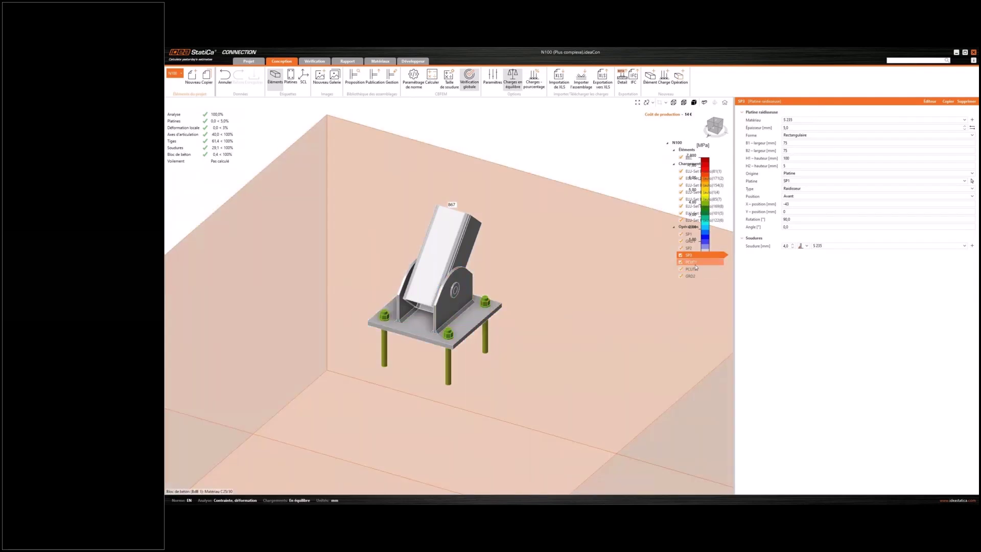
click(692, 262)
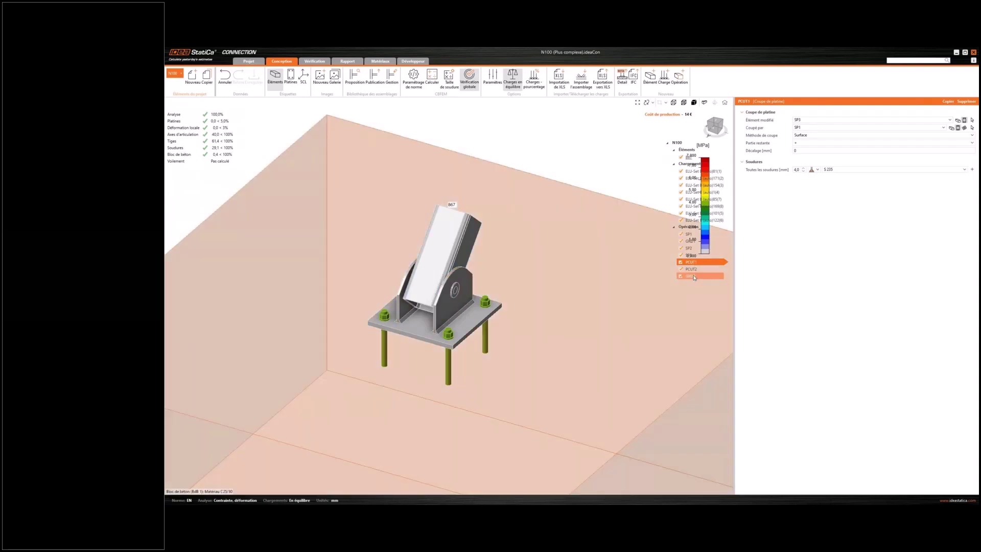
click(691, 275)
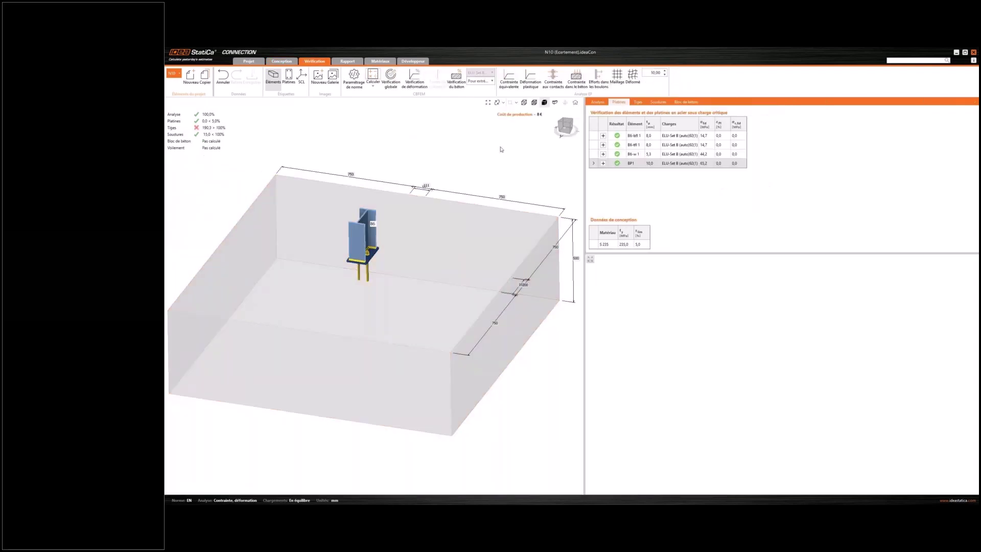
Open the N10 column base in design mode, and inspect its raised base plate and BP1's anchor layer fields.
click(281, 61)
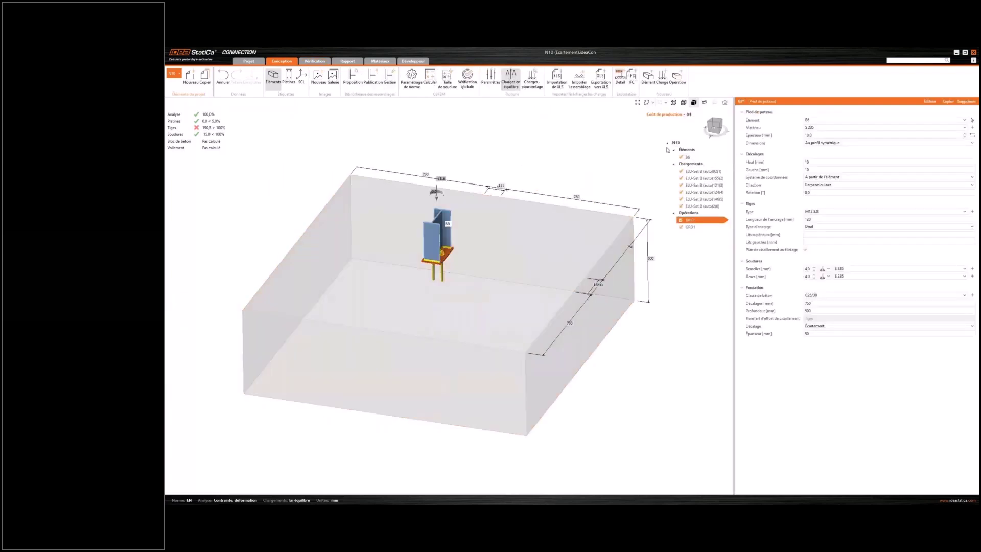
click(714, 130)
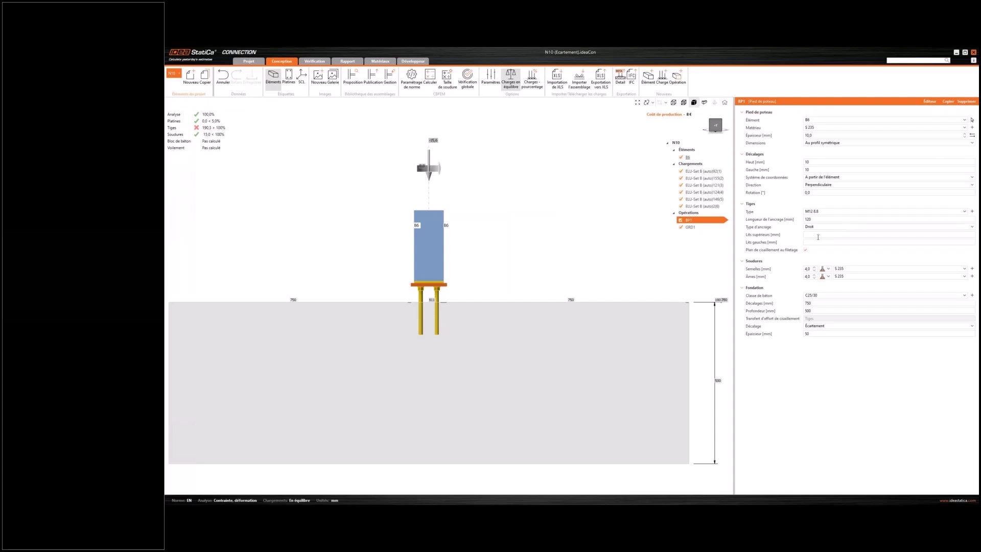
click(817, 236)
click(817, 236)
click(816, 242)
click(815, 243)
middle_drag(584, 202, 591, 203)
right_drag(591, 203, 552, 235)
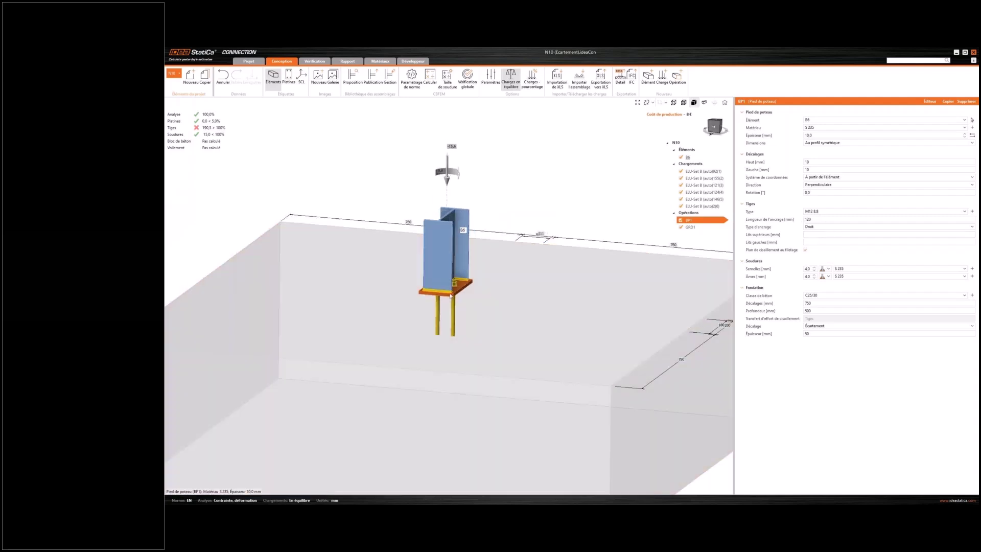
Review the gap thickness and shear force transfer settings in BP1's foundation data without changing them.
click(696, 230)
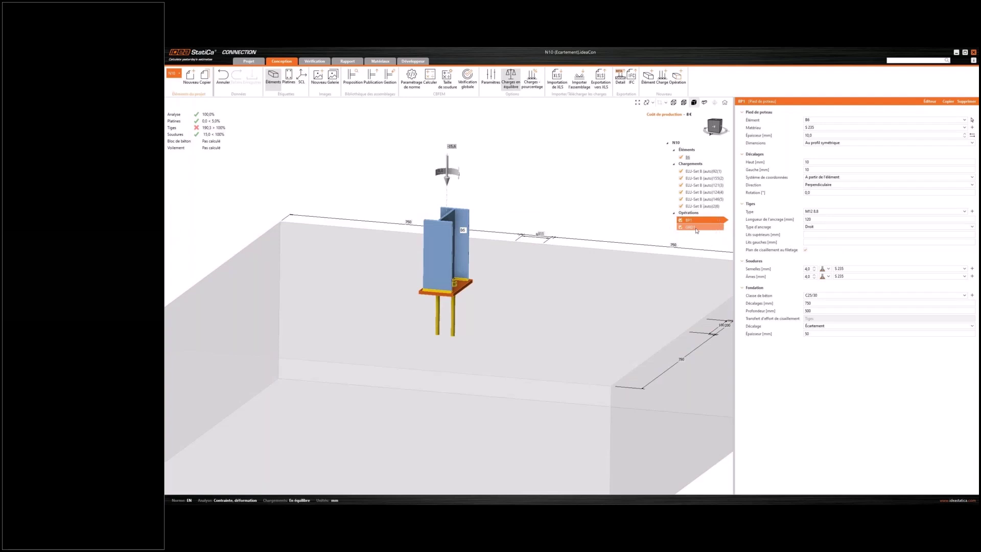
click(817, 334)
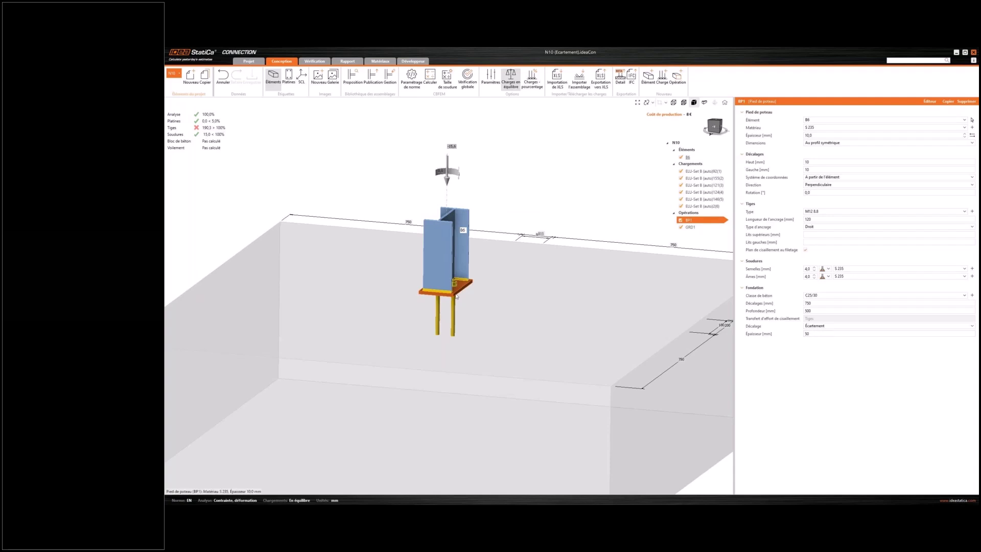
click(817, 319)
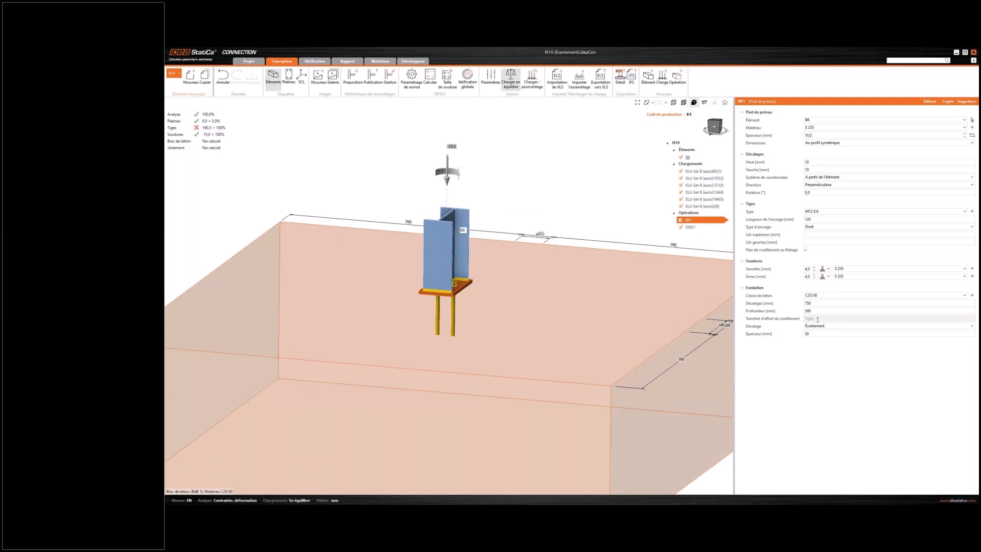
click(817, 318)
click(817, 319)
click(823, 317)
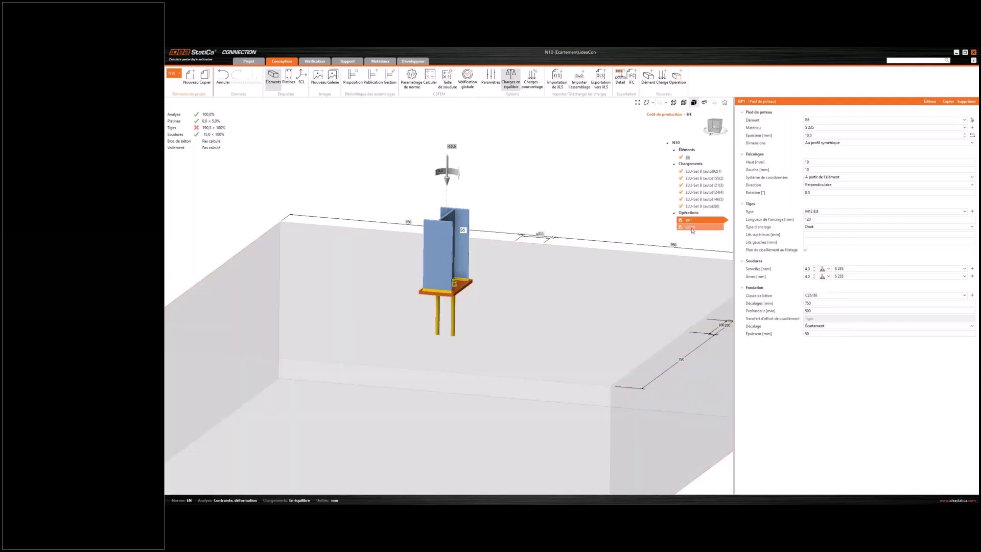
Examine N10's anchor grid GRID1 and its existing concrete block assignment, and switch to the check results.
click(692, 228)
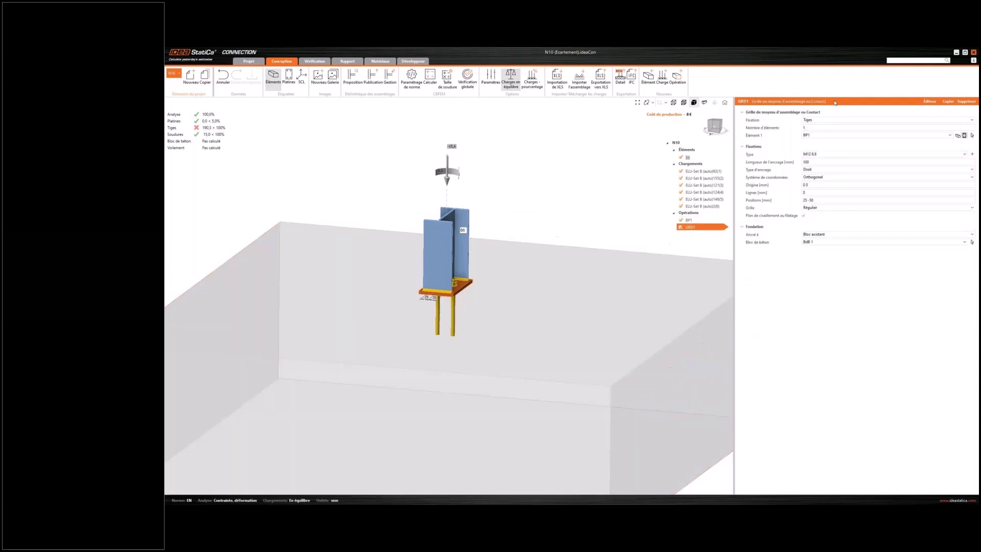
click(820, 242)
click(314, 61)
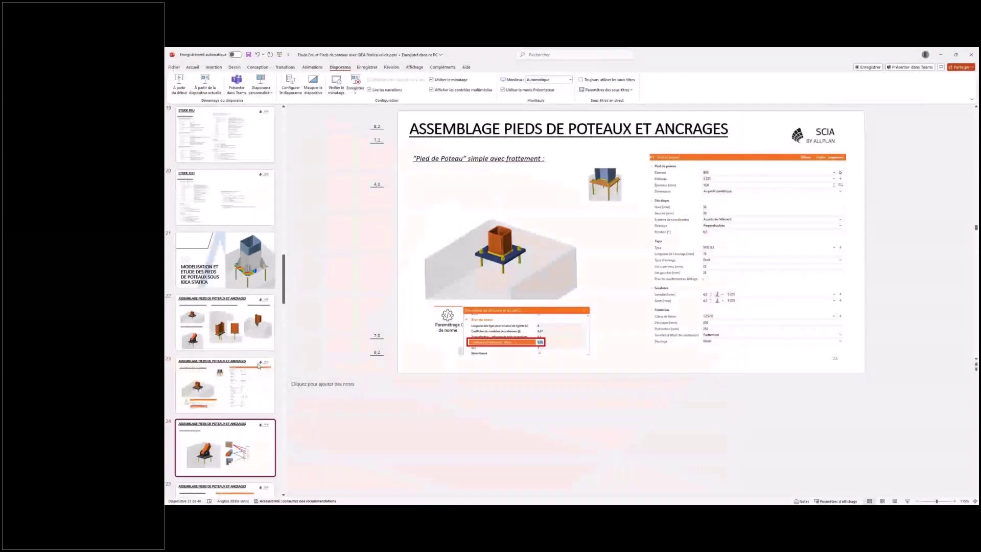
Switch to PowerPoint, advance to the "Paramétrage de la norme" slide, and return to N100's code and calculation settings in IDEA StatiCa.
key(Down)
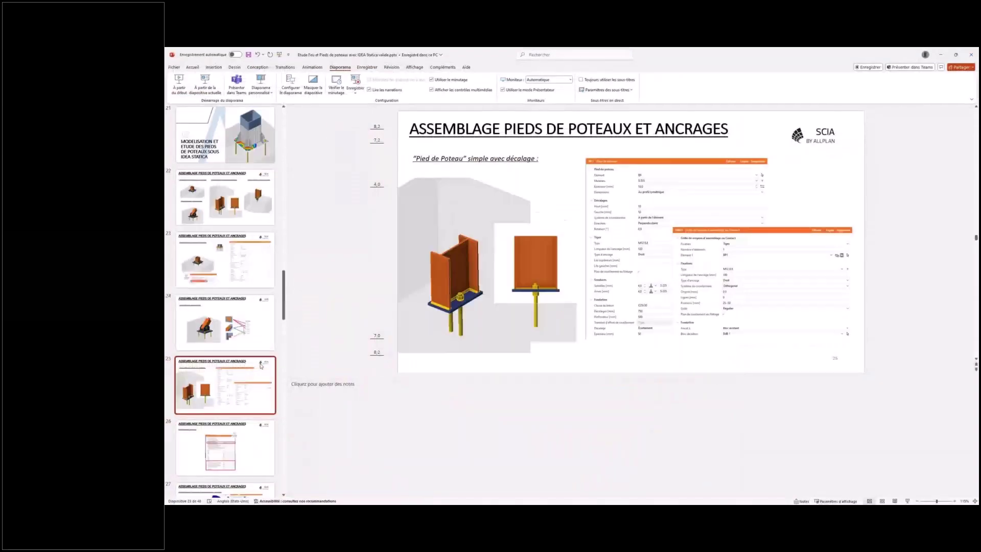
key(Down)
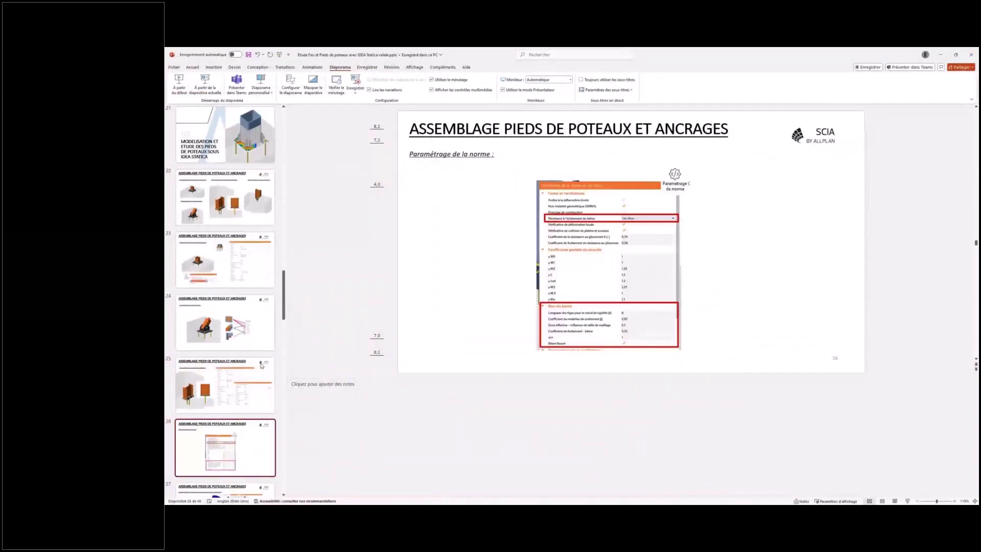
click(942, 56)
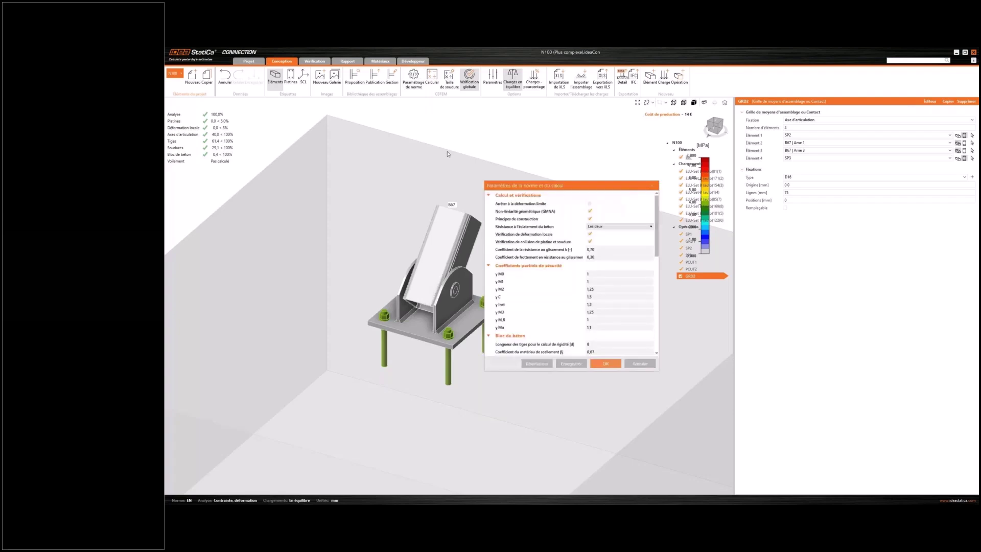
drag(584, 188, 545, 179)
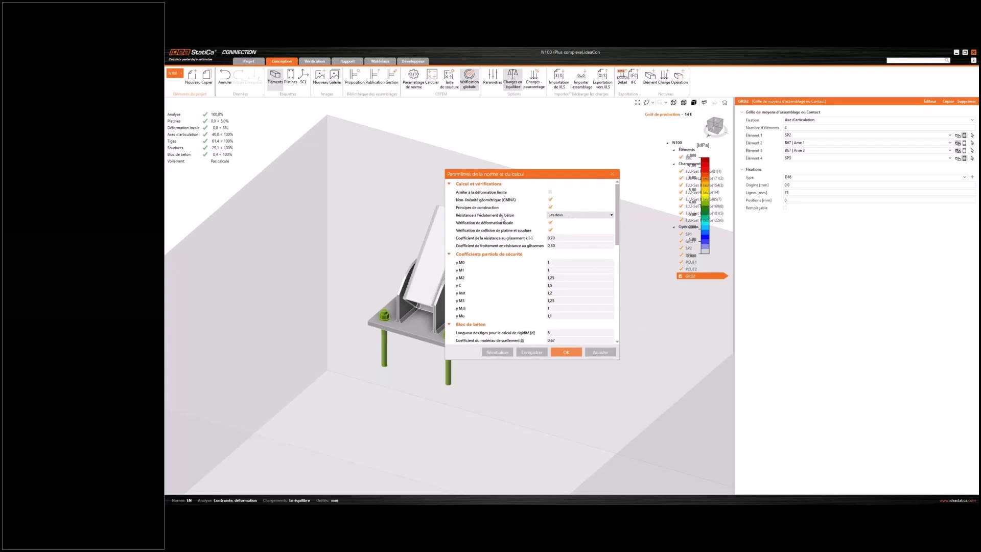
Review the concrete cone breakout resistance options and concrete block parameters, including cracked concrete, in N100's code settings, and close them without changes.
click(572, 216)
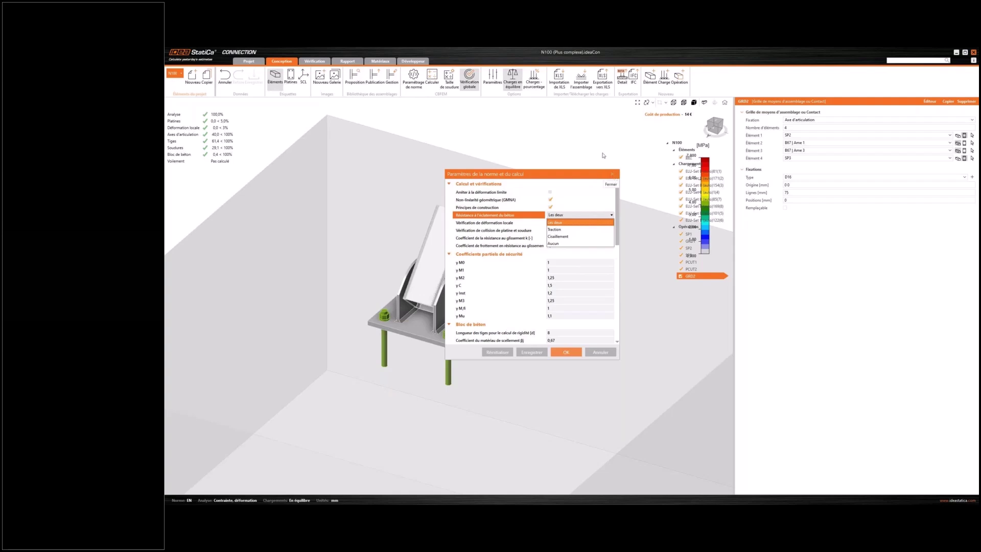
scroll(560, 276, down, 3)
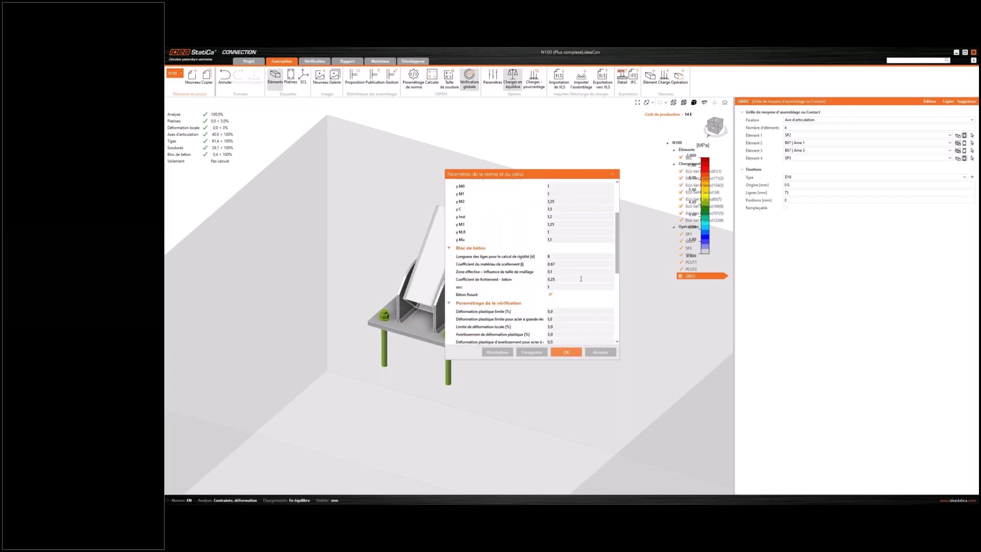
click(460, 295)
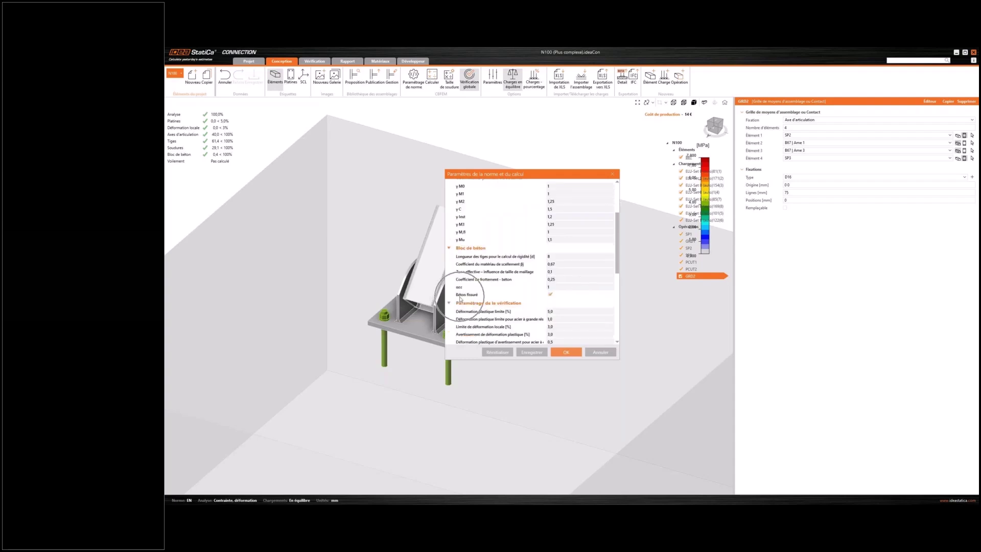
click(552, 294)
click(495, 284)
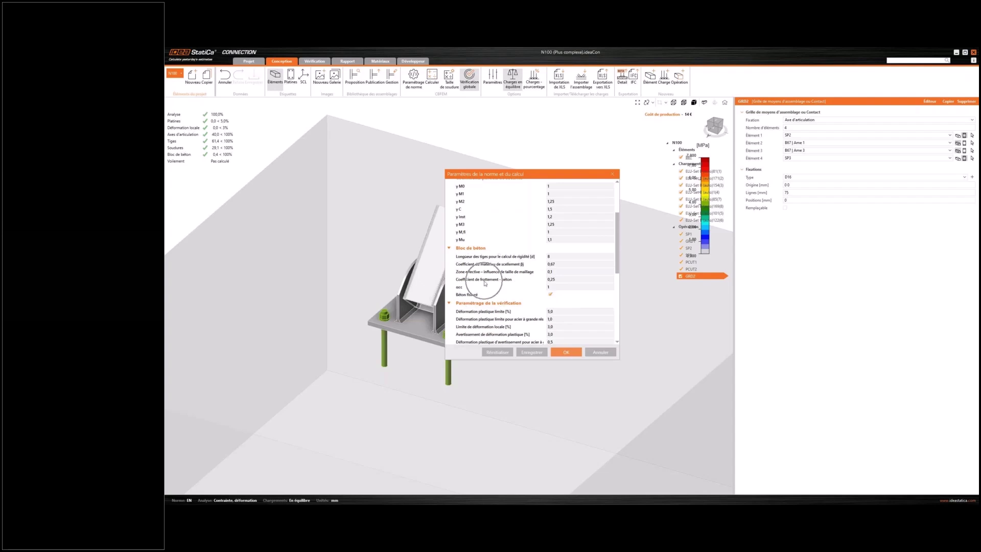
click(495, 284)
click(614, 175)
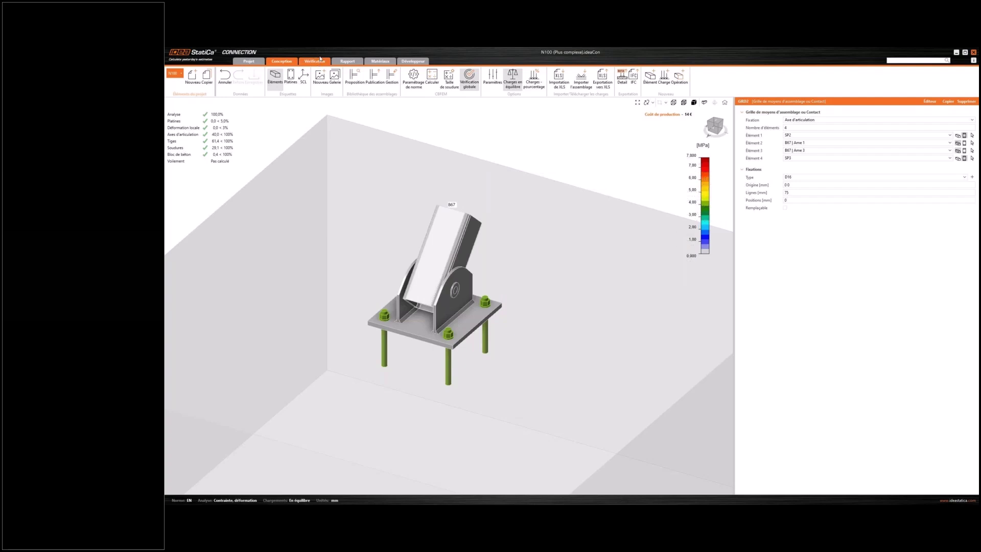
Go to N100's check view, switch to PowerPoint, and present the "Contrôle standard" slide full screen.
click(319, 58)
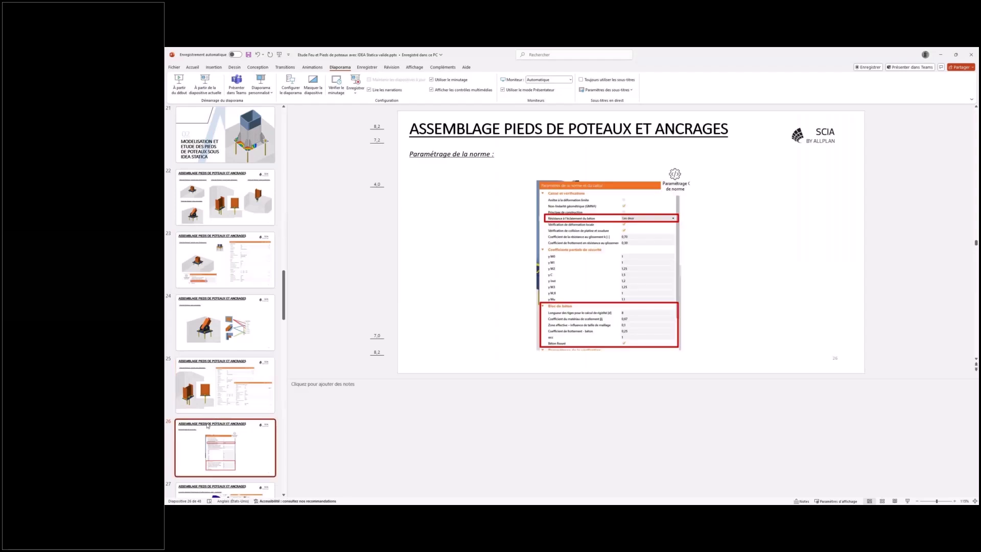
key(Down)
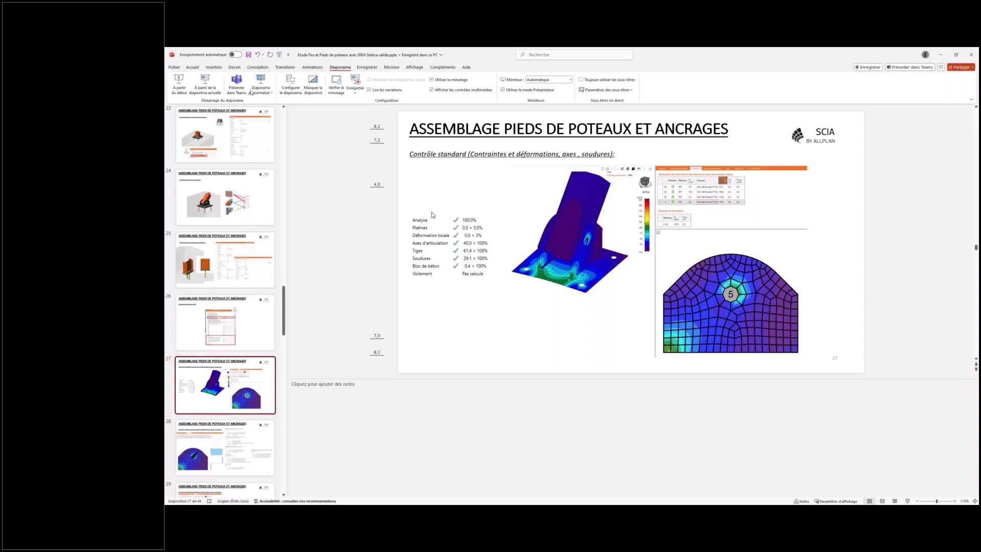
click(211, 89)
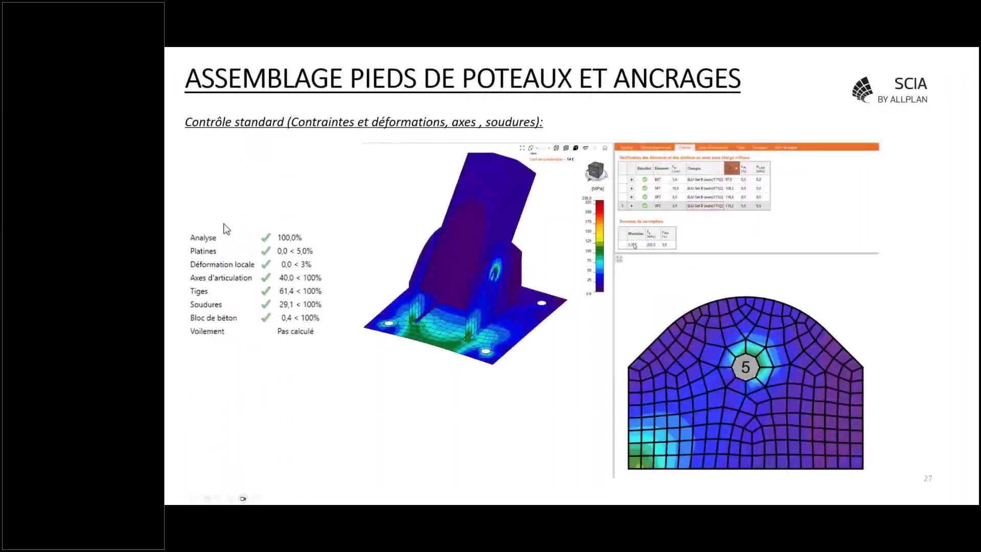
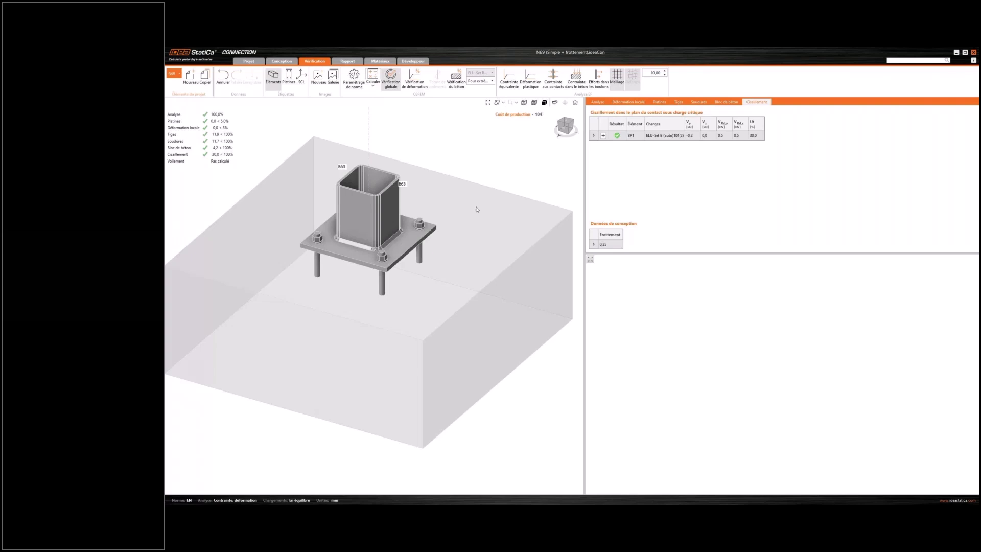
Examine the detailed check of anchor A1 in N69, reading its tension and shear resistance formulas in the print preview, and close the preview.
click(675, 102)
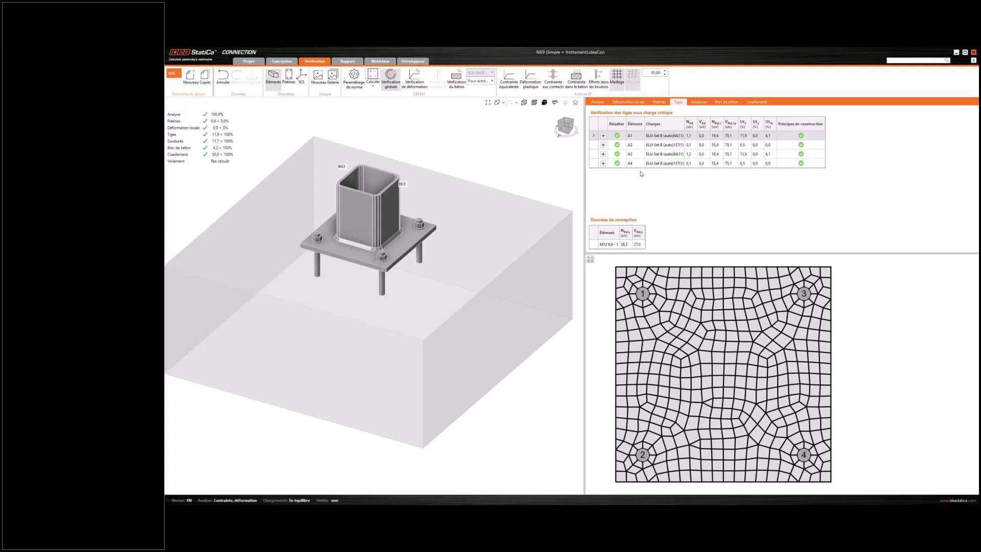
click(636, 140)
double_click(637, 140)
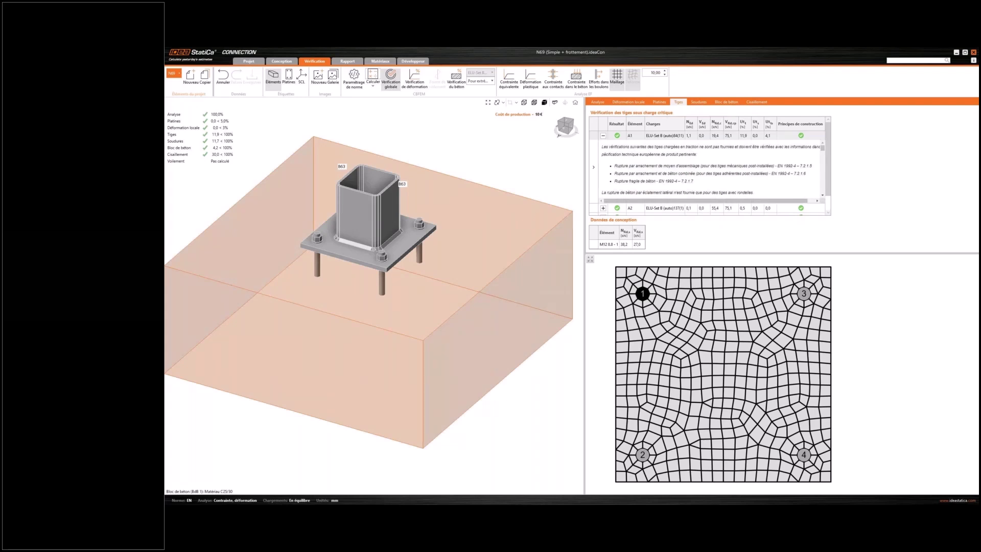
scroll(528, 176, down, 2)
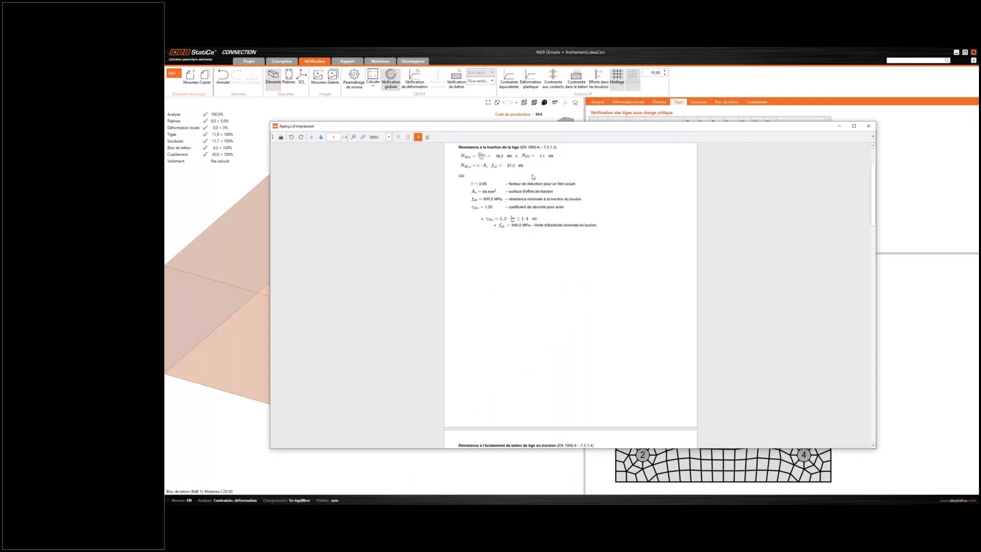
scroll(533, 176, down, 8)
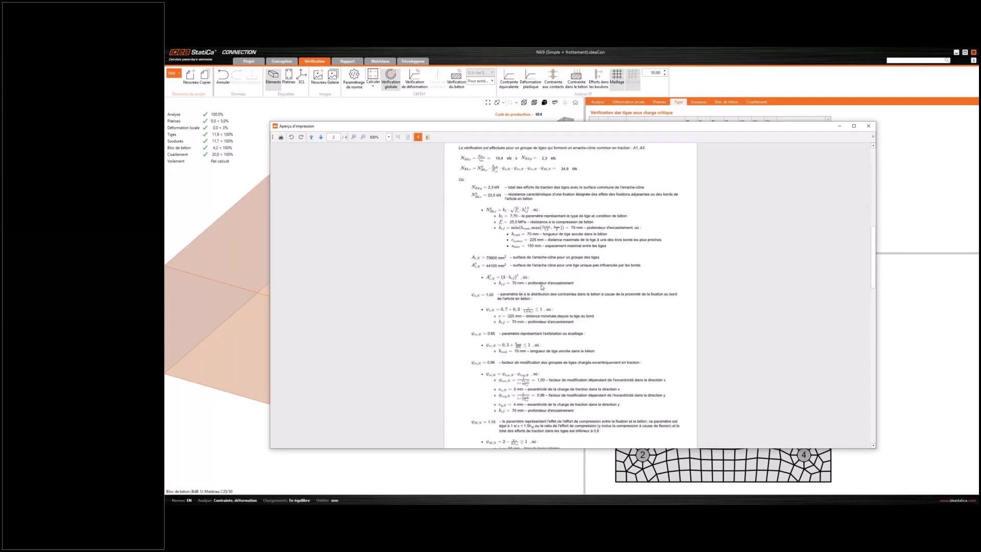
scroll(552, 278, up, 2)
scroll(562, 295, down, 8)
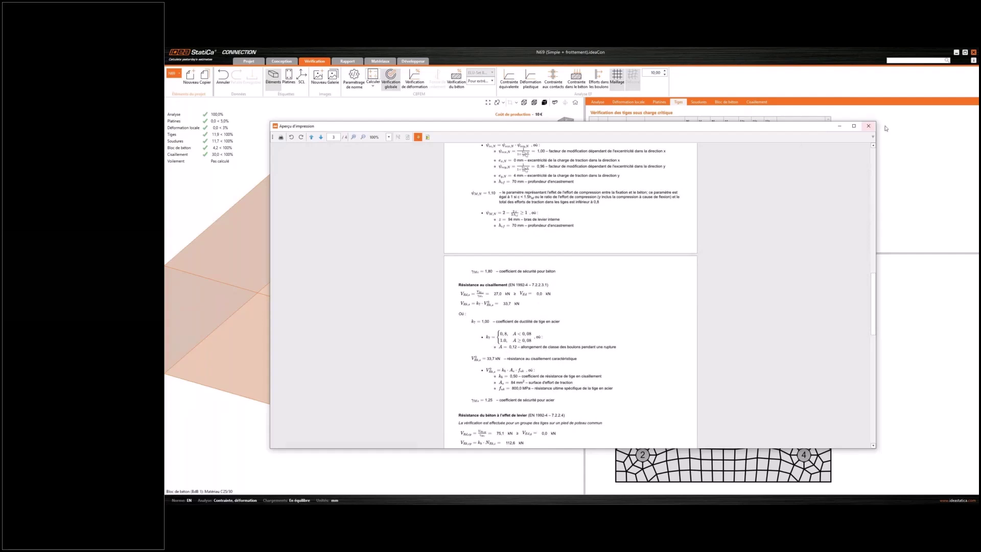
click(868, 126)
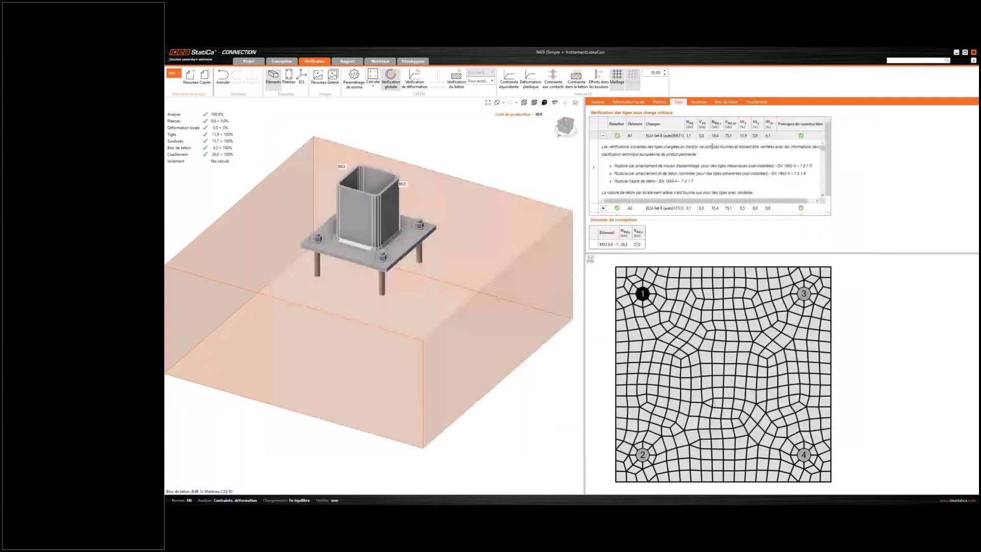
Examine the detailed friction shear check of base plate BP1 through to its shear utilisation formula.
click(758, 102)
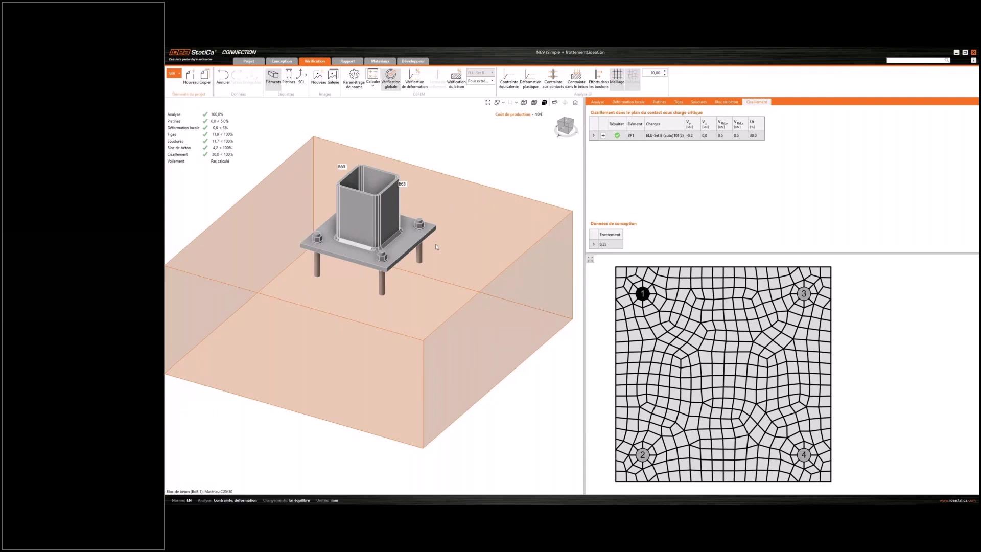
click(602, 135)
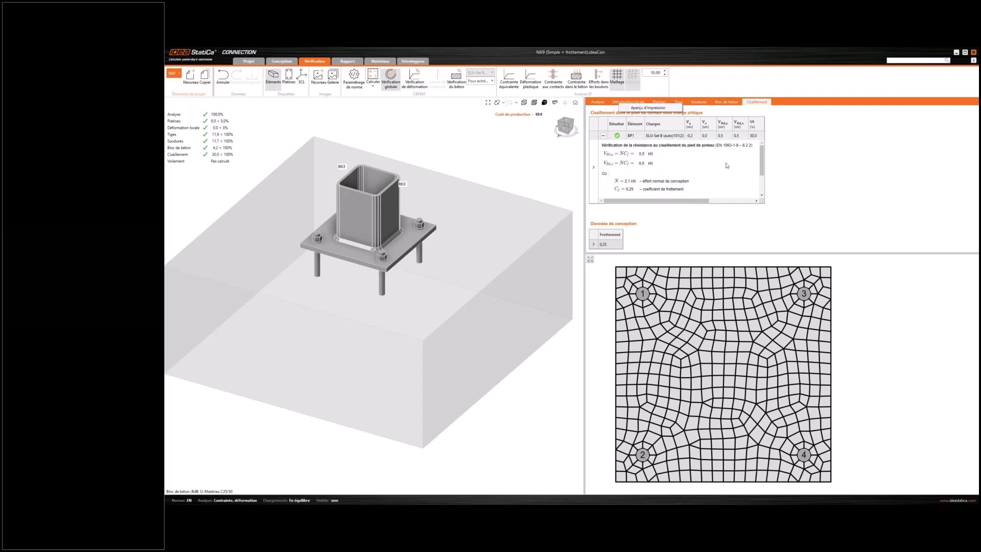
scroll(763, 172, down, 2)
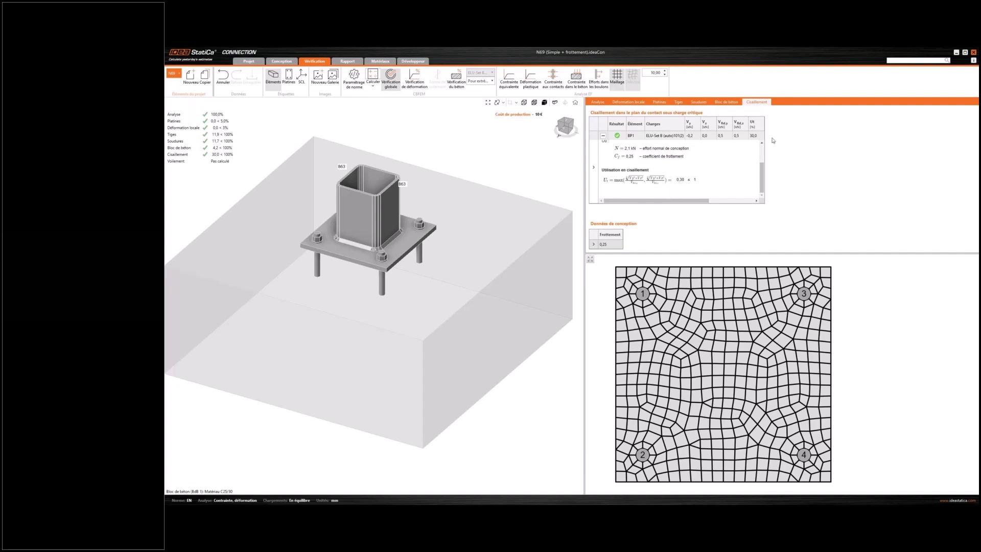
Examine the concrete block check for BdB 1 and try to display the stresses in the concrete.
click(728, 102)
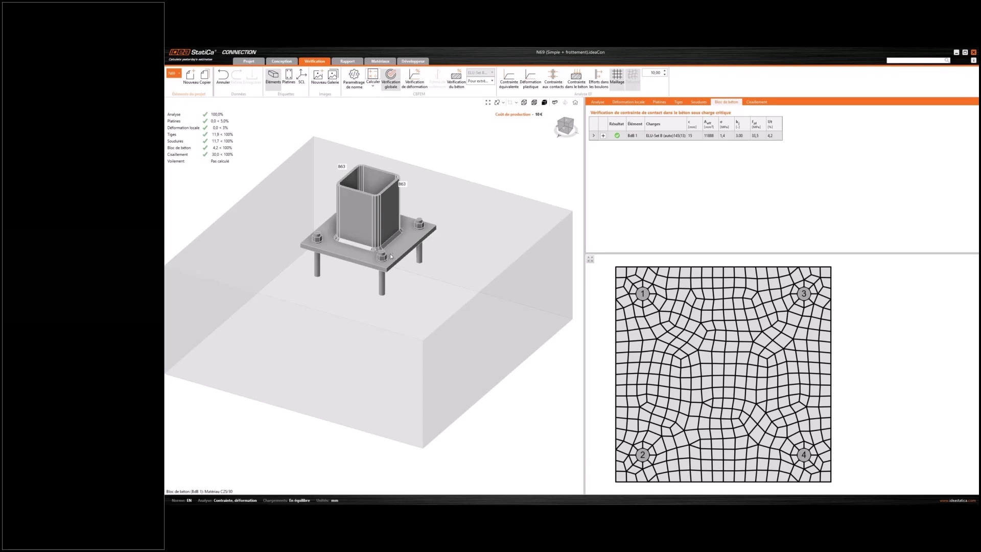
click(731, 101)
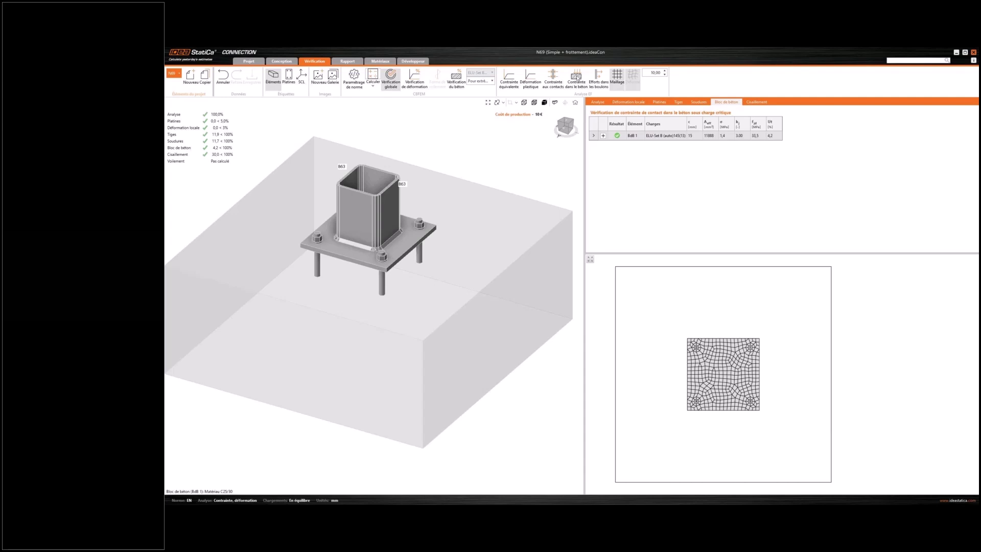
click(577, 77)
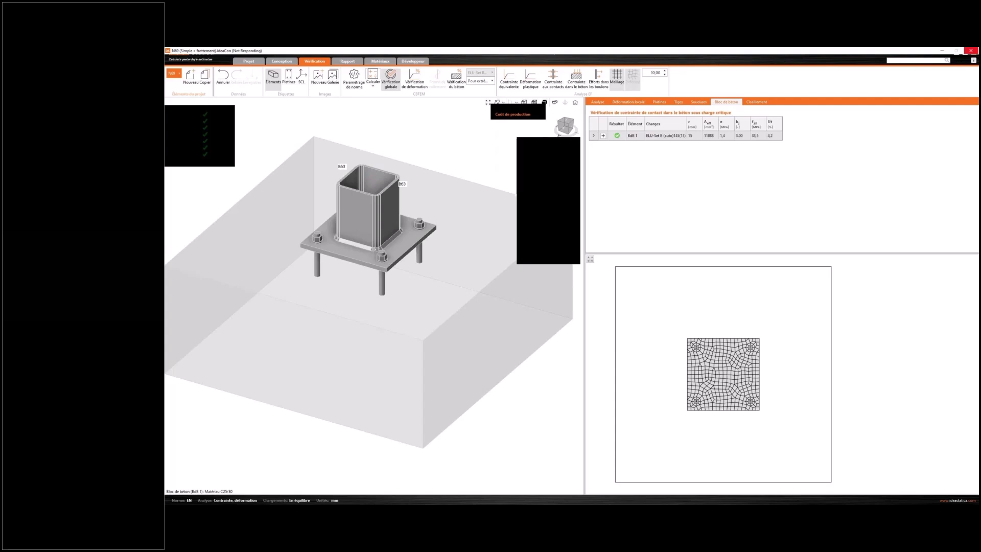
Switch to PowerPoint and present the "Contrôles des contraintes dans le béton" slide full screen.
key(alt+Tab)
scroll(517, 318, down, 2)
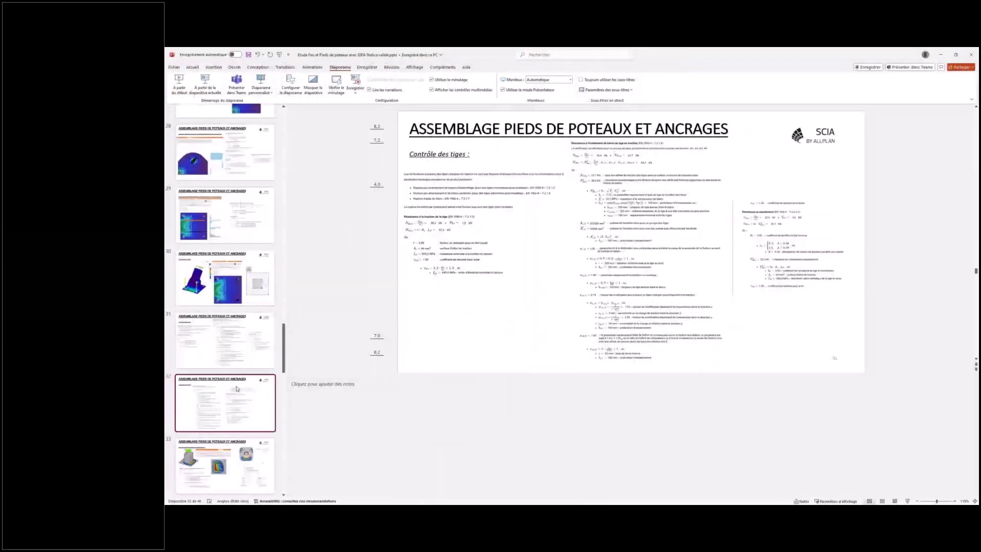
key(shift+F5)
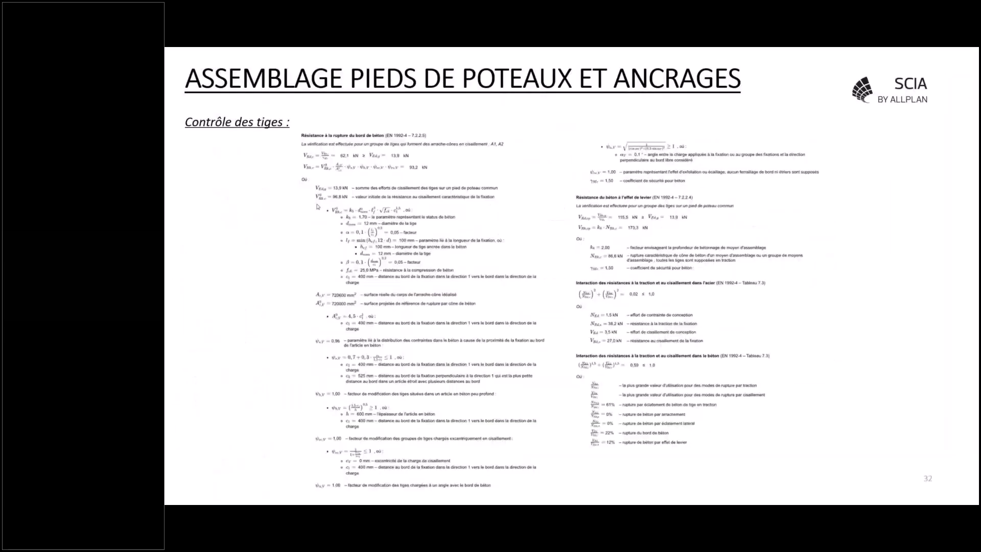
key(Right)
key(Right)
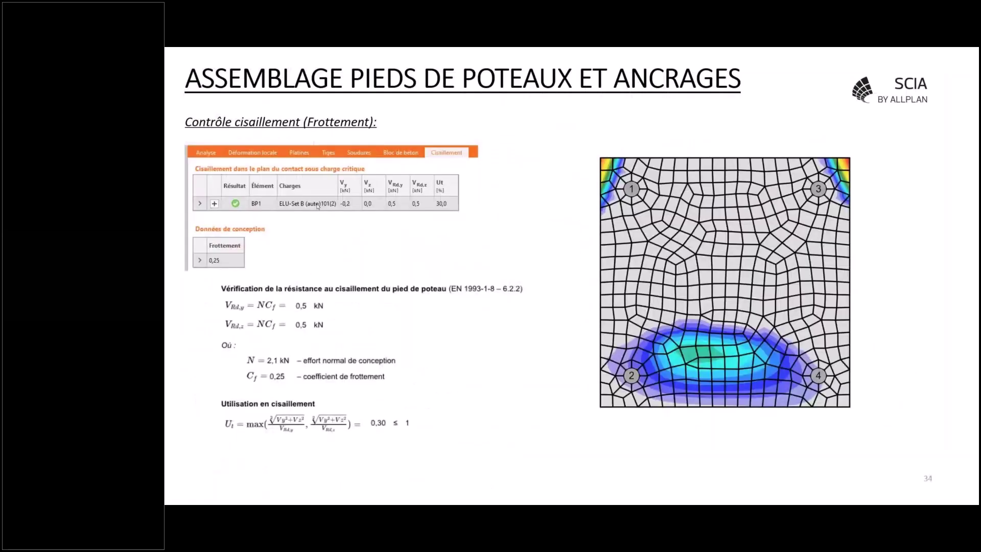
key(Left)
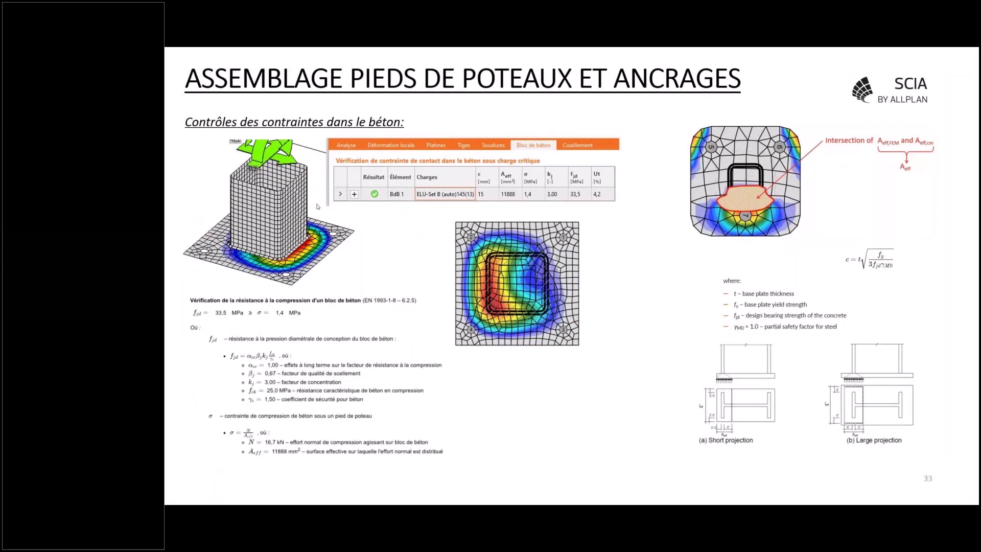
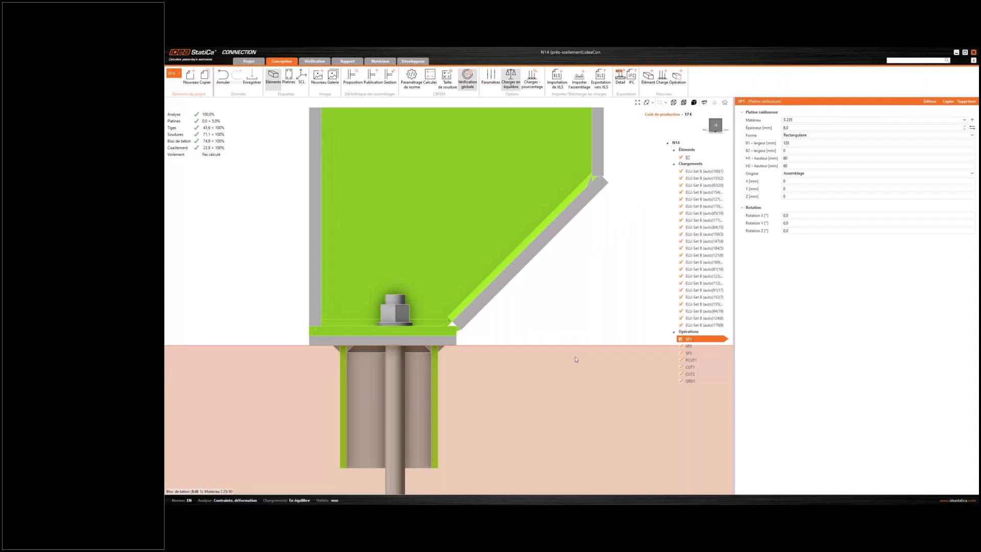
Examine stiffening plate SP2 in N14 and how it stacks with plate SP1 at the column base above the concrete block.
click(689, 346)
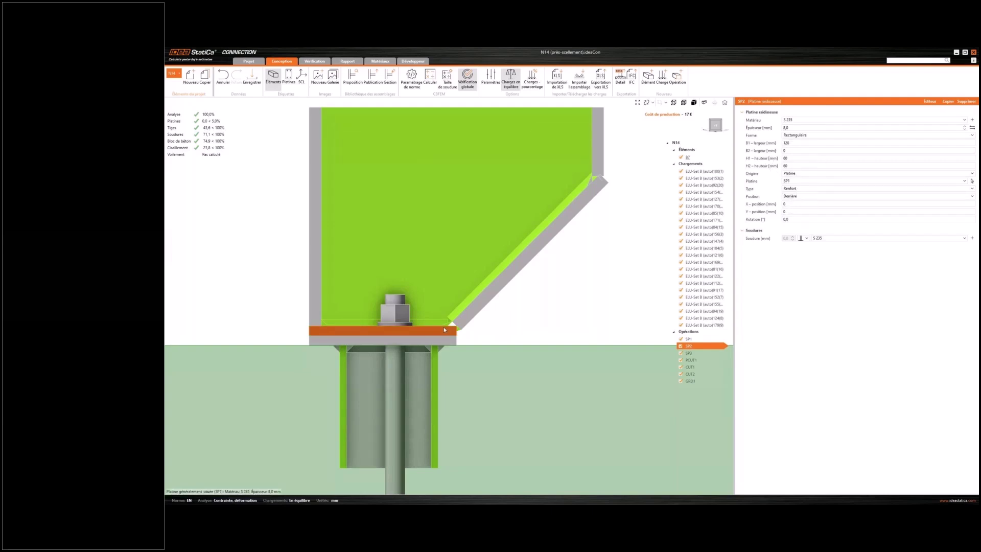
middle_drag(535, 322, 536, 285)
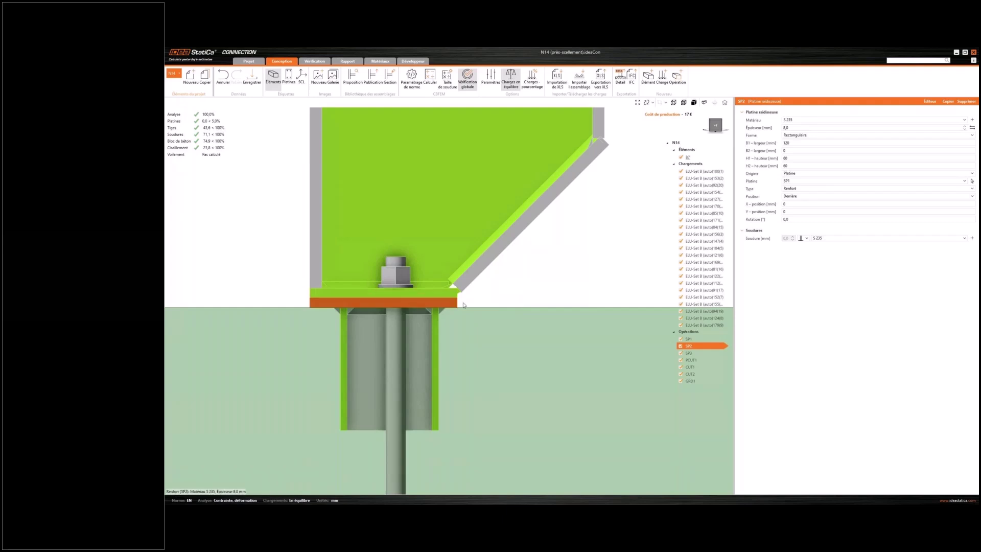
key(ctrl)
scroll(510, 285, down, 3)
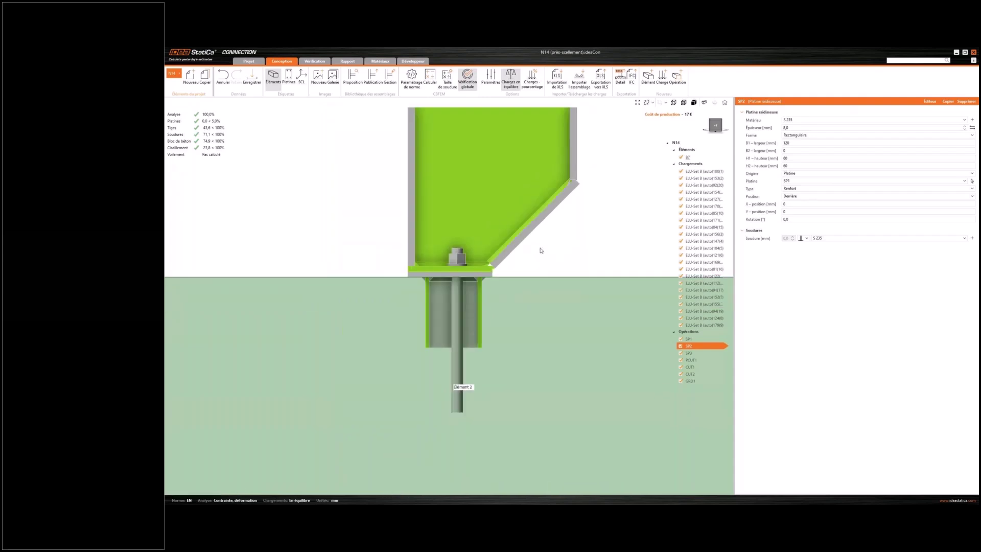
middle_drag(541, 250, 536, 278)
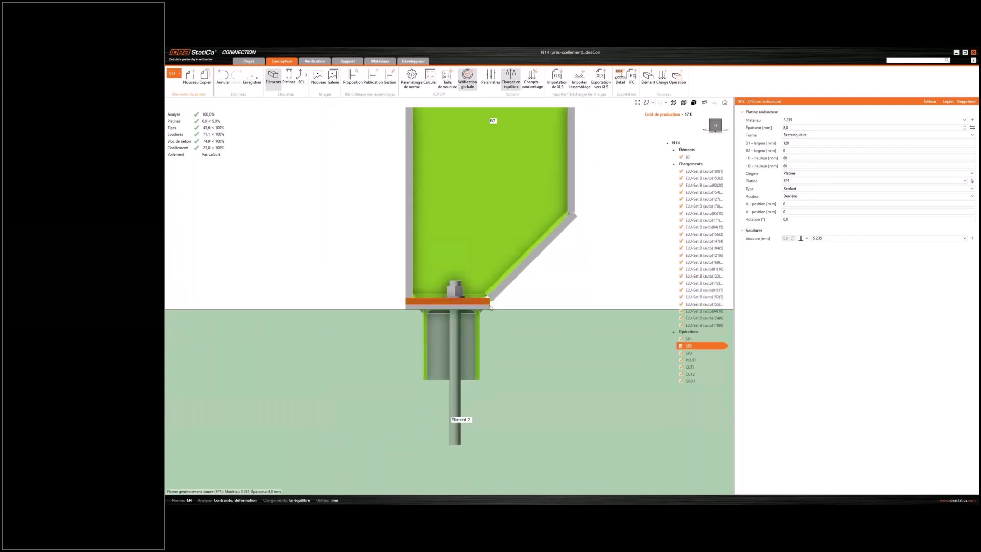
scroll(489, 307, up, 5)
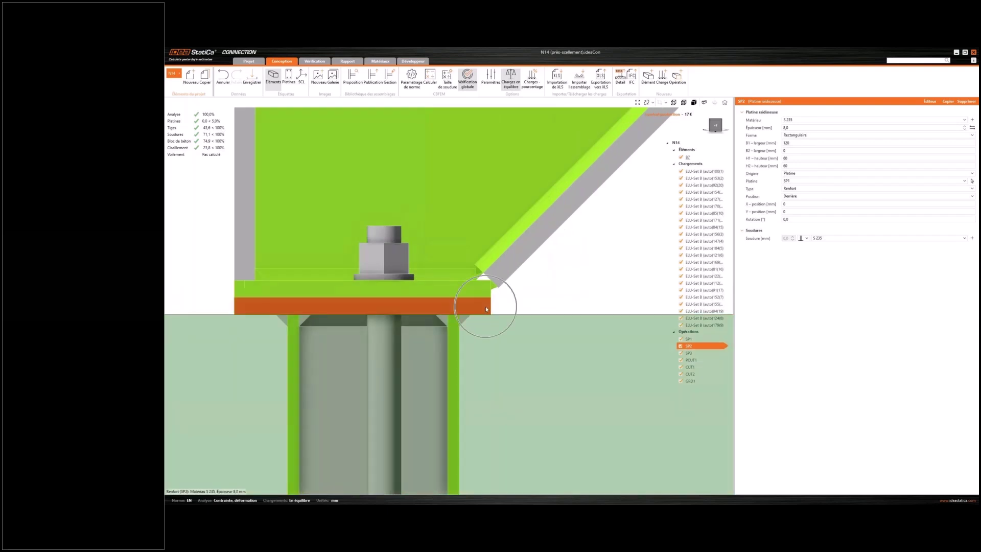
key(ctrl)
scroll(487, 309, down, 3)
scroll(487, 308, down, 4)
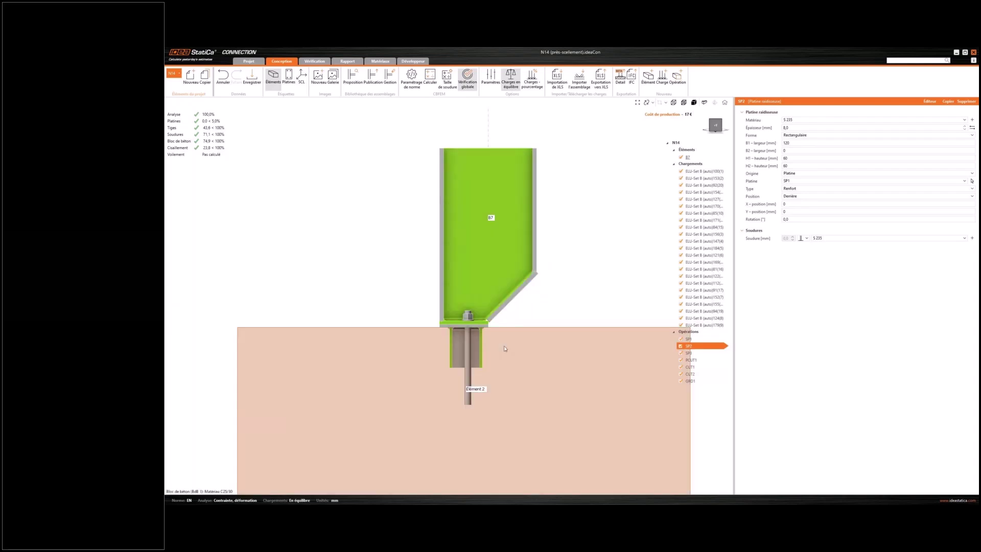
middle_drag(514, 313, 517, 310)
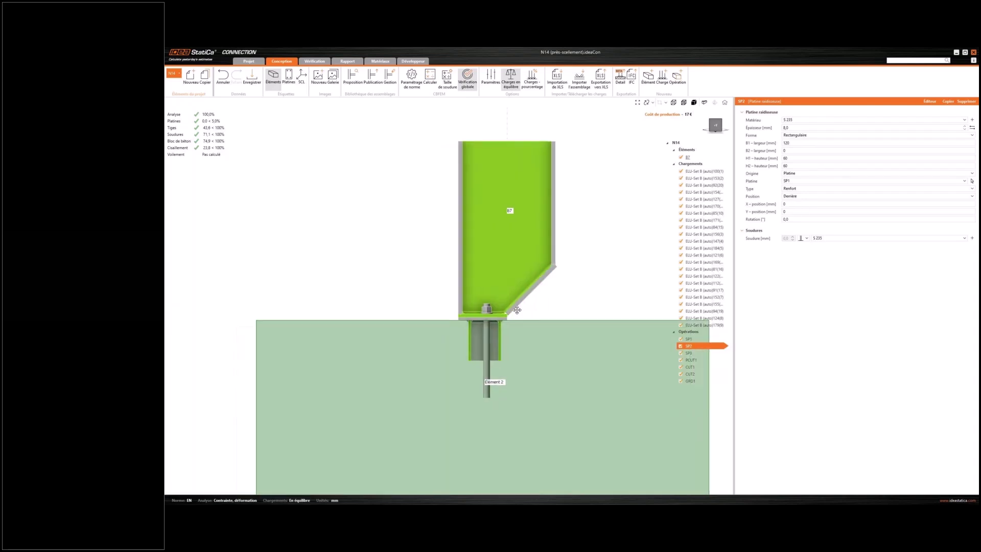
right_drag(516, 310, 502, 313)
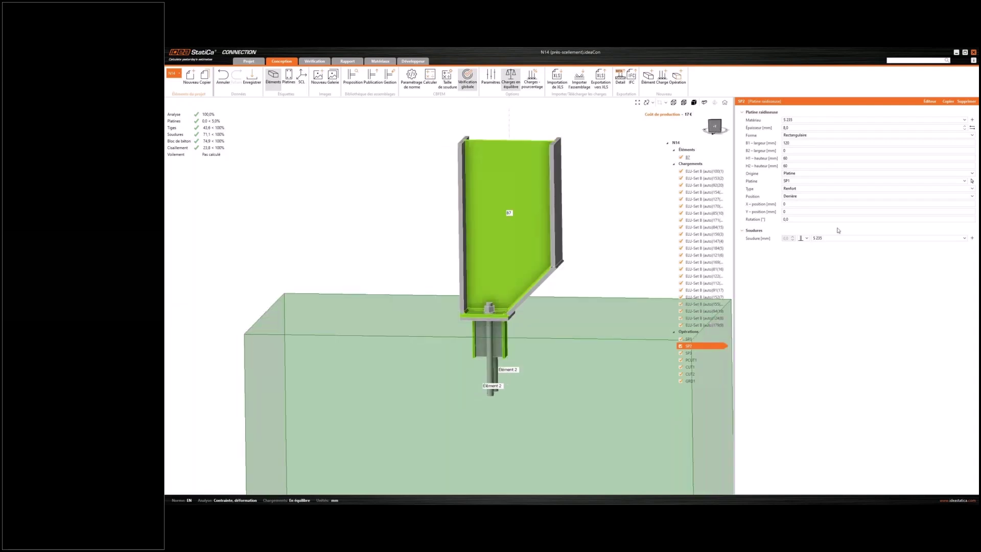
scroll(503, 314, up, 5)
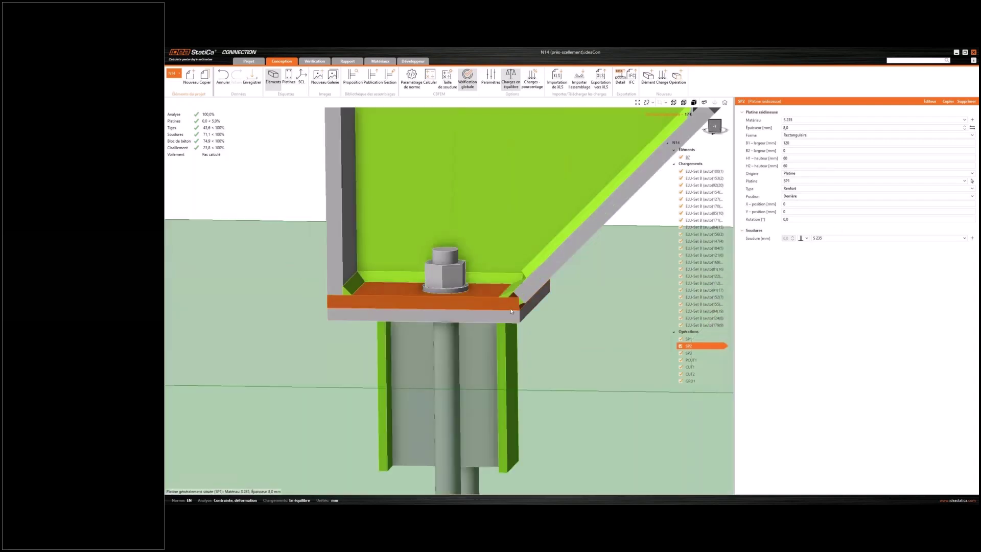
Examine stiffener SP3 in N14, its rectangular plate settings and how it closes the sloped lower edge of column B7.
click(689, 354)
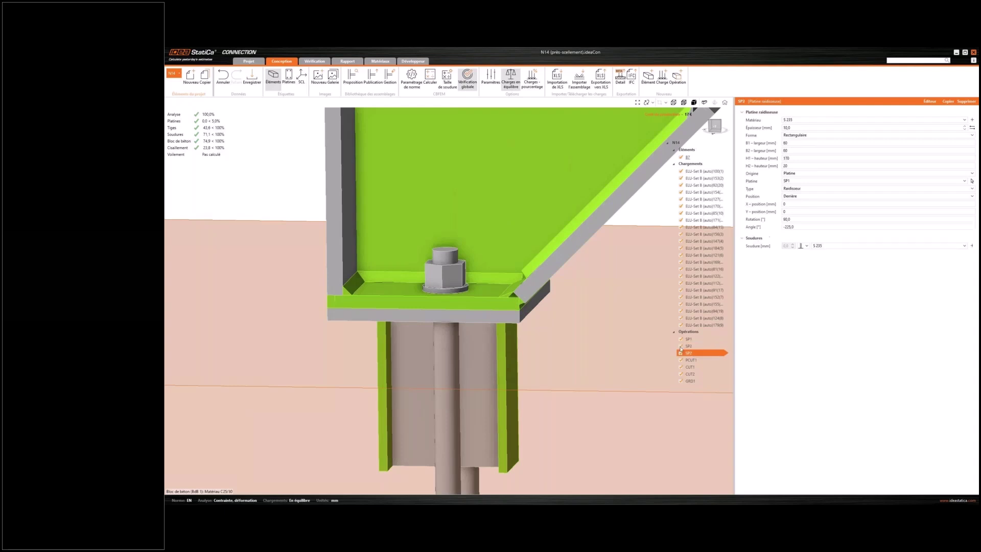
scroll(554, 251, down, 5)
middle_drag(538, 216, 467, 247)
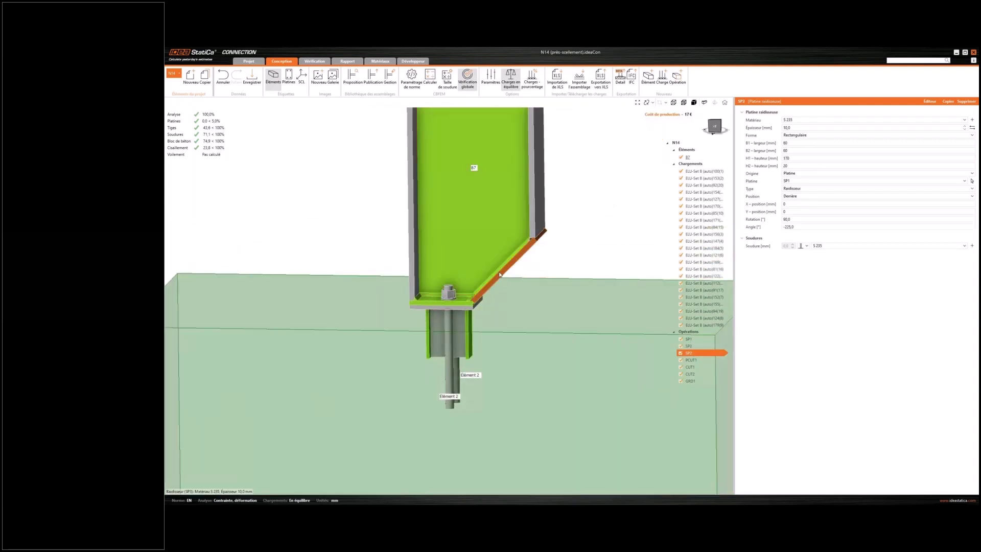
middle_drag(569, 233, 562, 235)
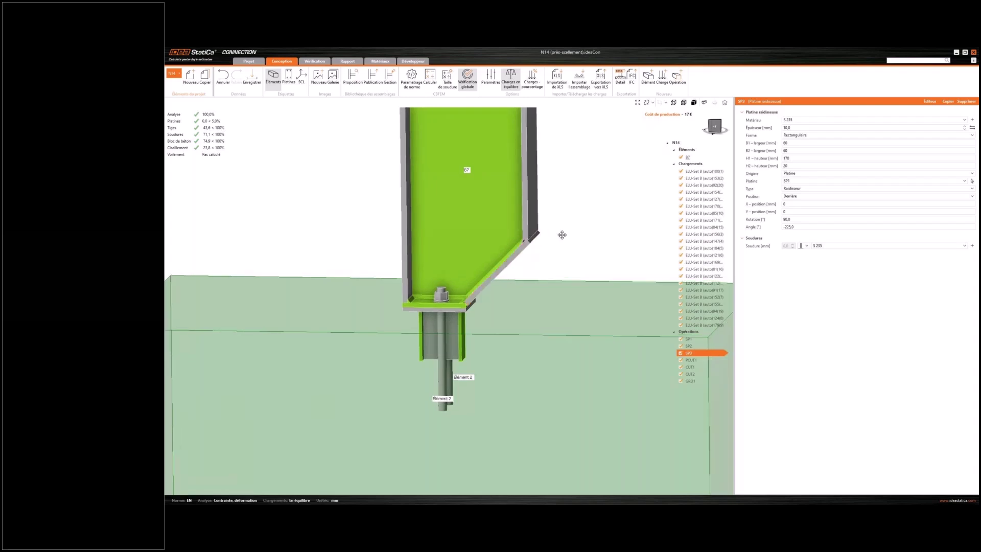
right_drag(562, 235, 526, 255)
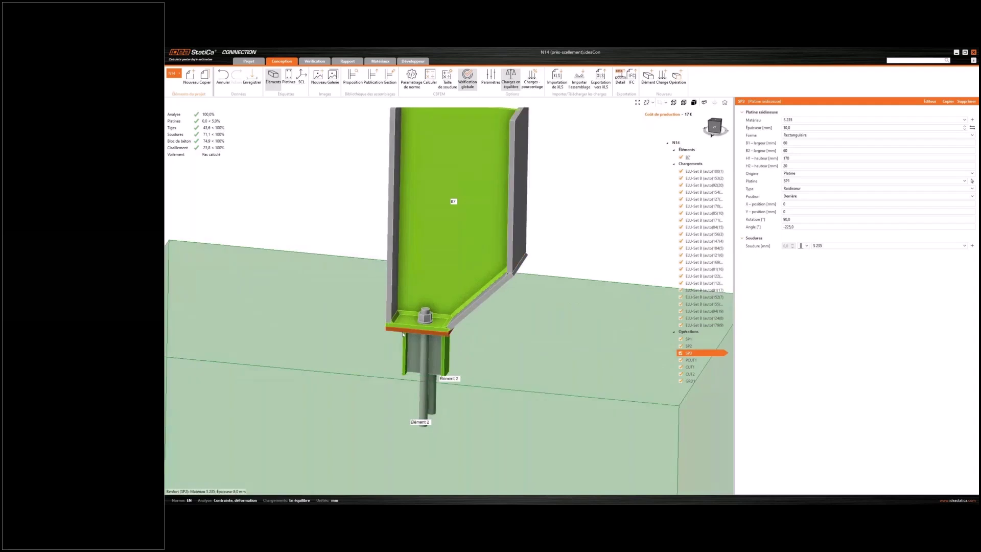
Examine plate cut PCUT1 and member cut CUT1, which trims column B7 by SP3, together with their weld settings.
click(696, 360)
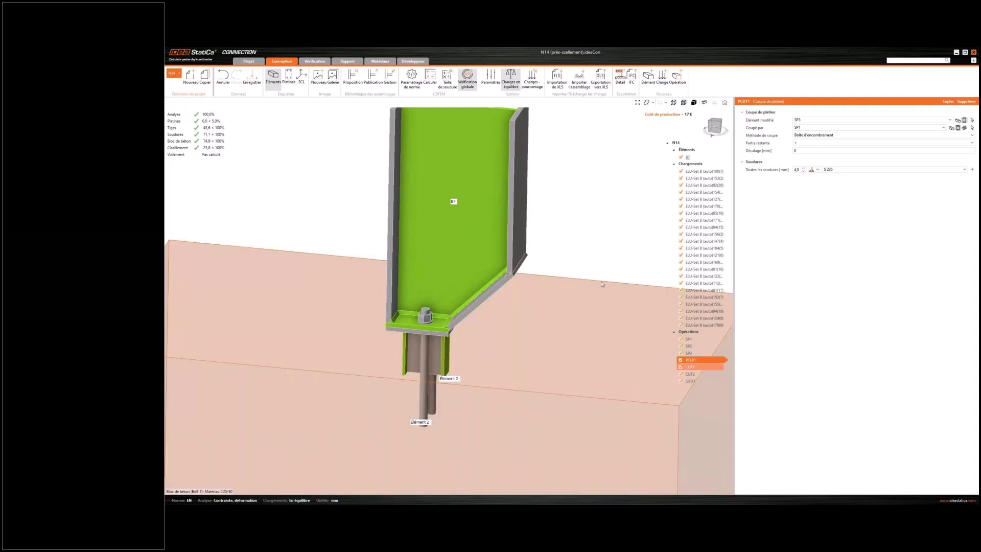
click(690, 367)
key(ctrl)
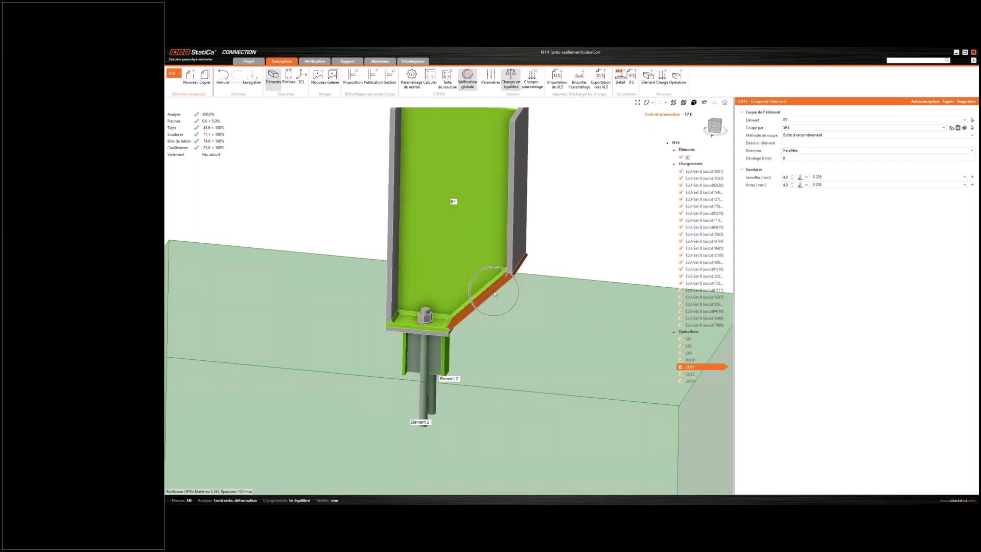
middle_drag(576, 225, 540, 221)
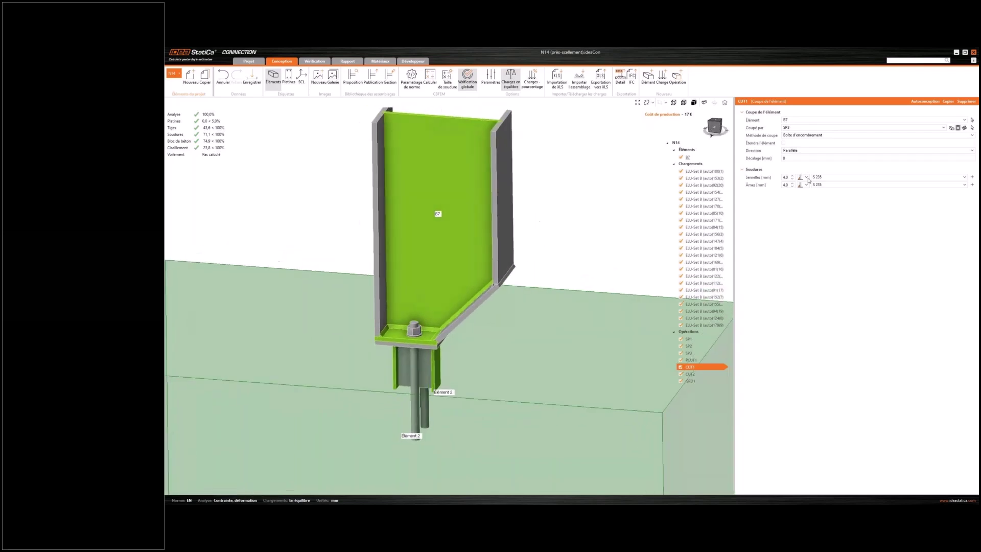
key(ctrl)
mouse_move(599, 236)
ctrl+middle_down()
mouse_move(508, 286)
mouse_move(415, 315)
mouse_move(595, 256)
ctrl+middle_up()
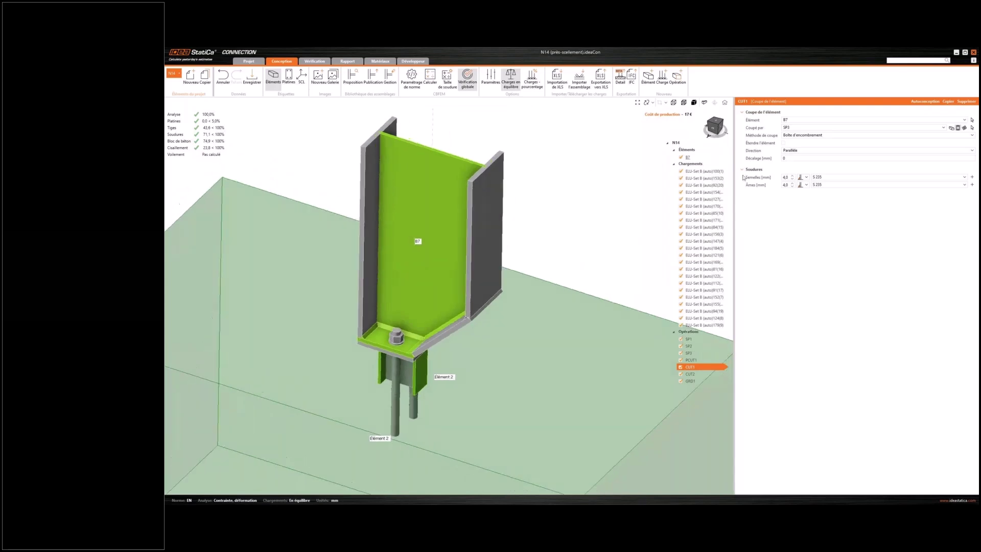
ctrl+middle_drag(544, 224, 528, 218)
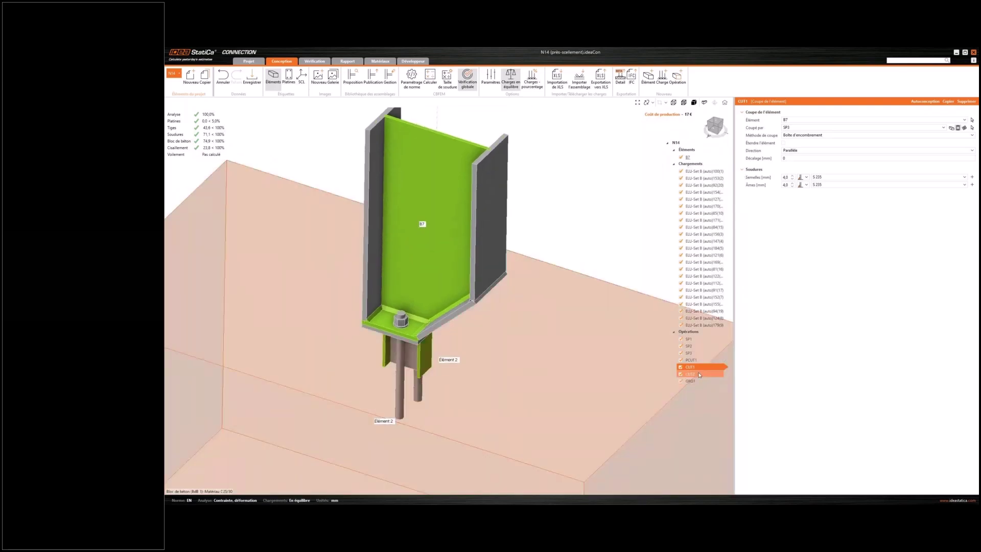
Examine member cut CUT2 of column B7 by plate SP1 and inspect the column foot where they meet.
click(690, 373)
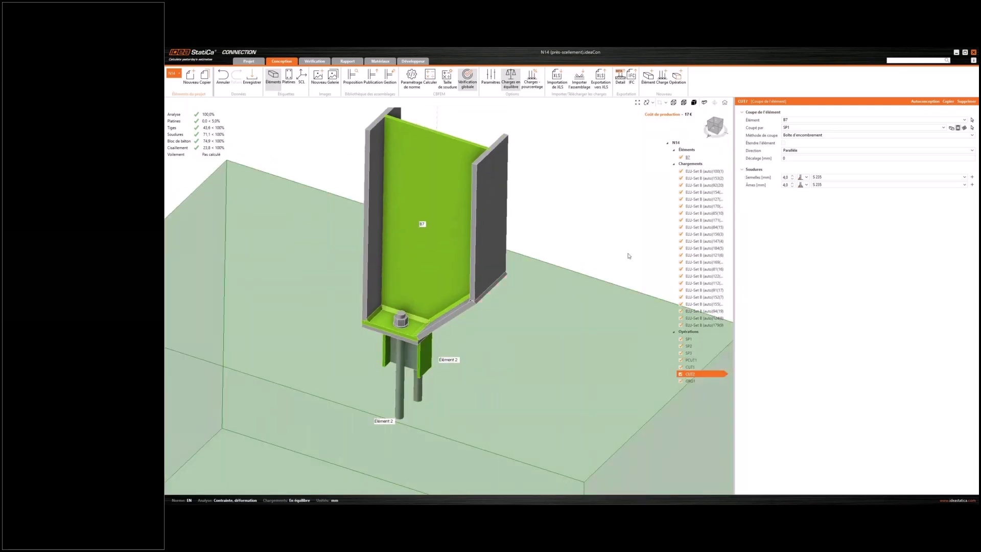
middle_drag(419, 316, 431, 322)
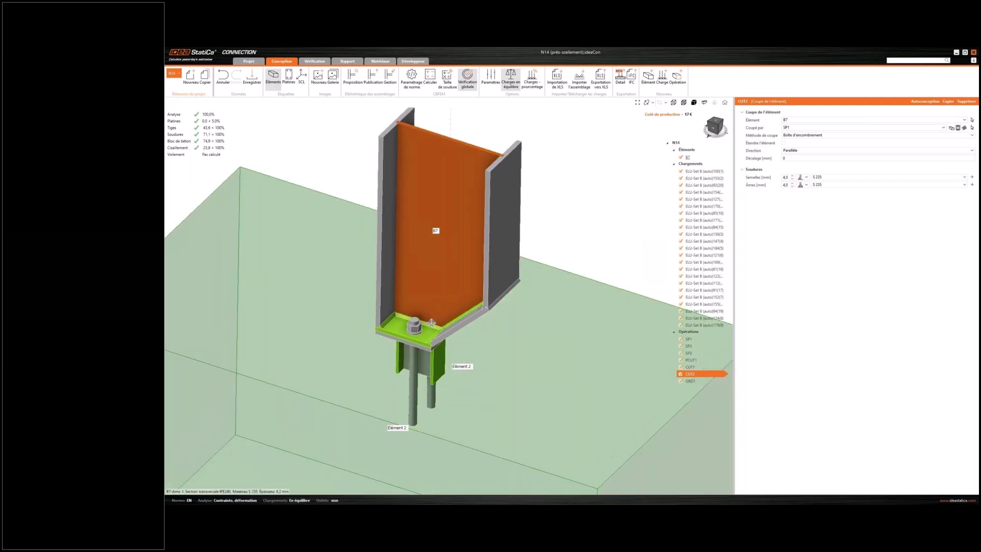
scroll(431, 323, up, 3)
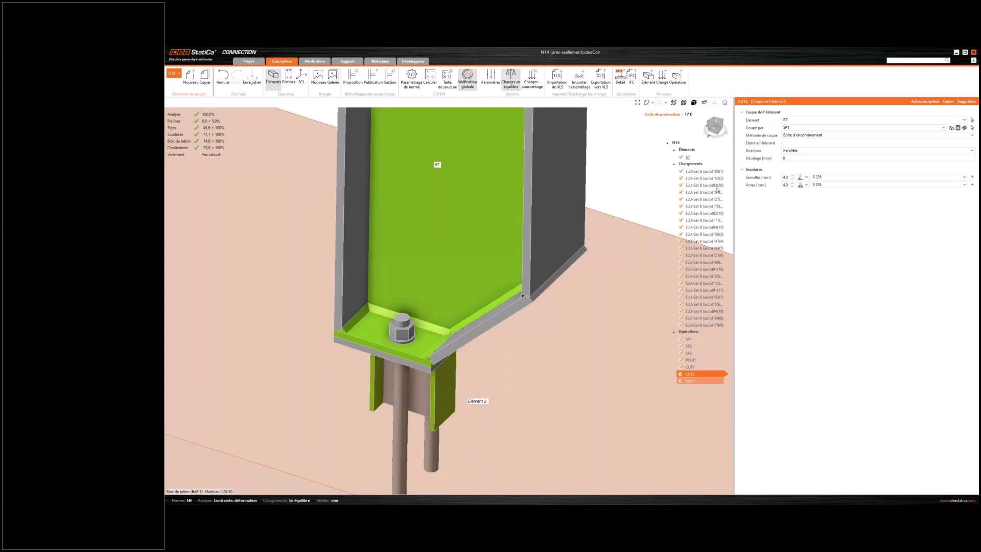
Examine the anchor grid GRID1 settings, covering its connected plates, fasteners, concrete foundation and shear lug.
key(ctrl)
key(ctrl)
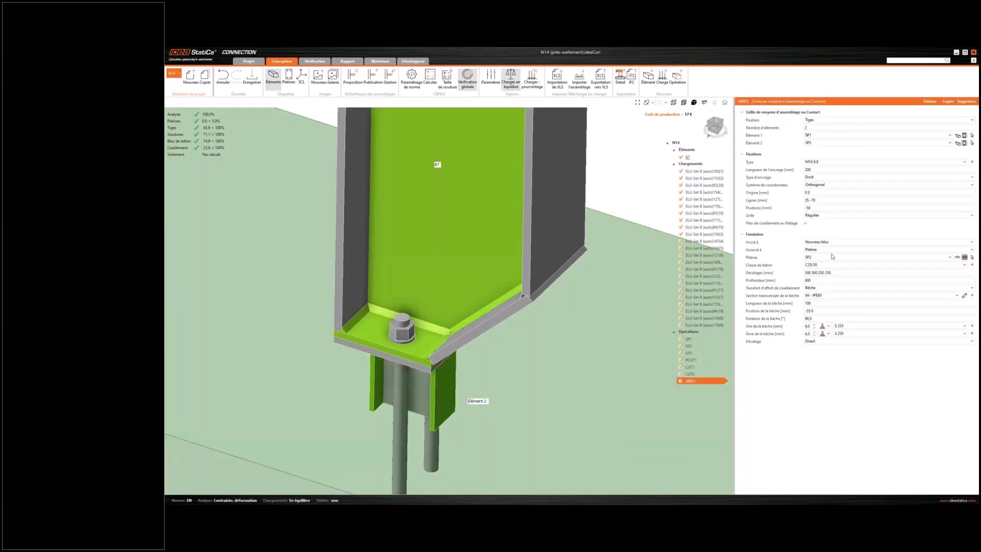
key(ctrl)
key(ctrl)
key(ctrl)
key(ctrl)
scroll(465, 225, down, 2)
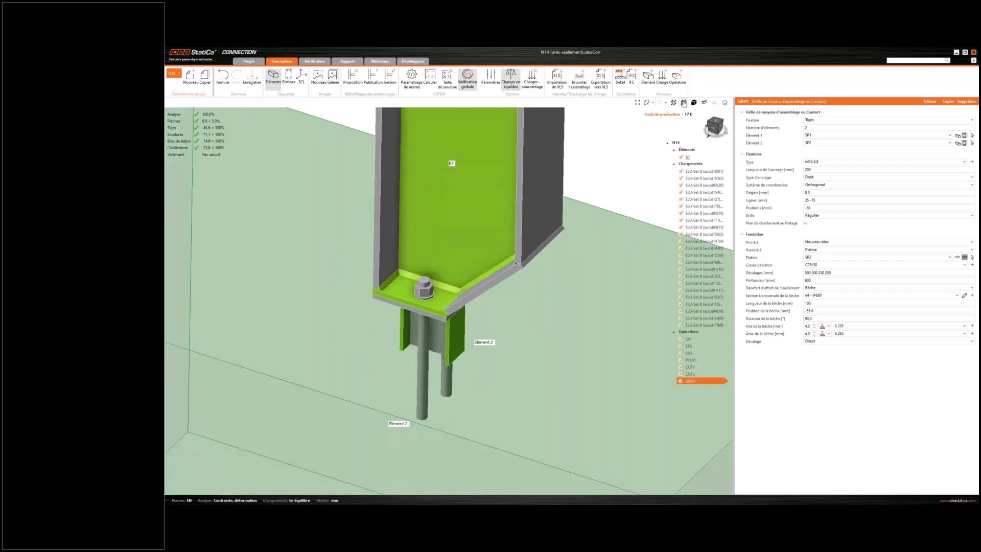
Show the N14 model as transparent and inspect the anchor and shear lug layout from above and in perspective.
click(714, 126)
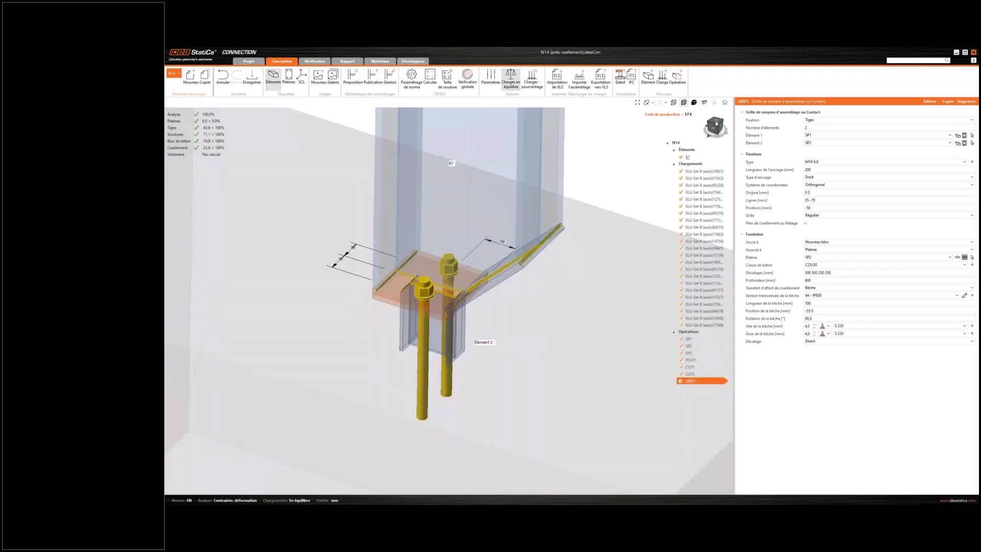
click(716, 123)
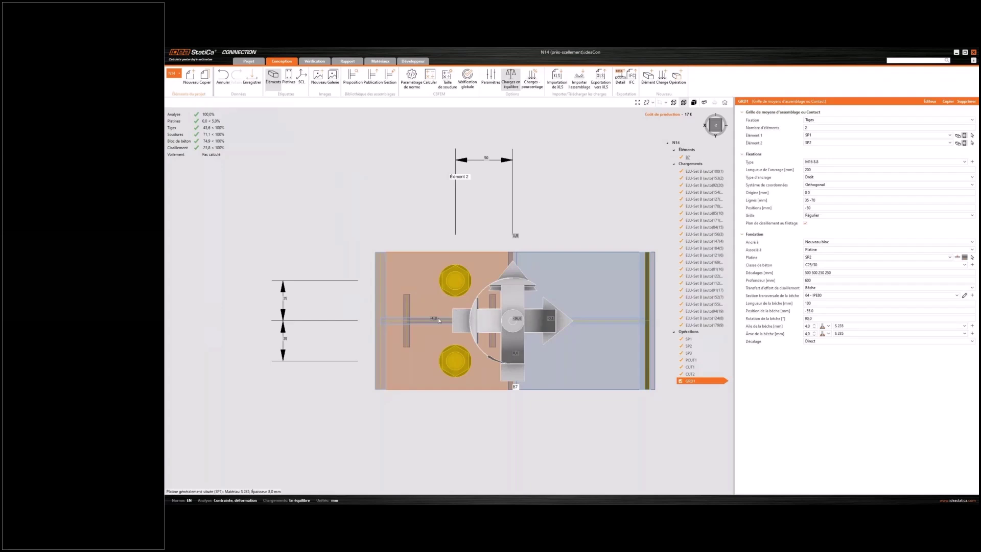
scroll(438, 321, down, 5)
middle_drag(439, 321, 441, 234)
mouse_move(525, 269)
middle_down()
mouse_move(521, 260)
mouse_move(560, 260)
mouse_move(530, 252)
mouse_move(527, 261)
middle_up()
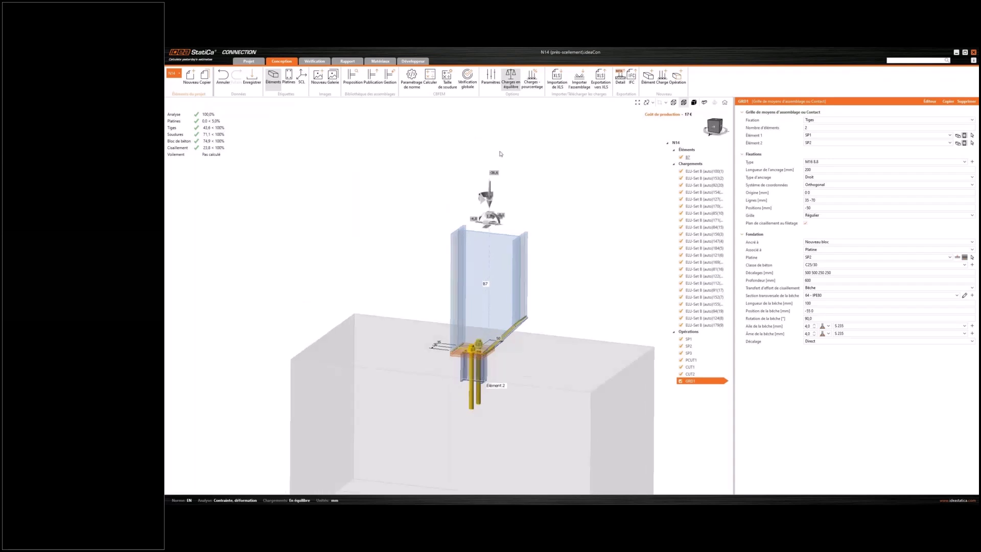
View the N14 analysis results, then return to the design and examine the concrete block and its offsets in GRID1.
click(309, 63)
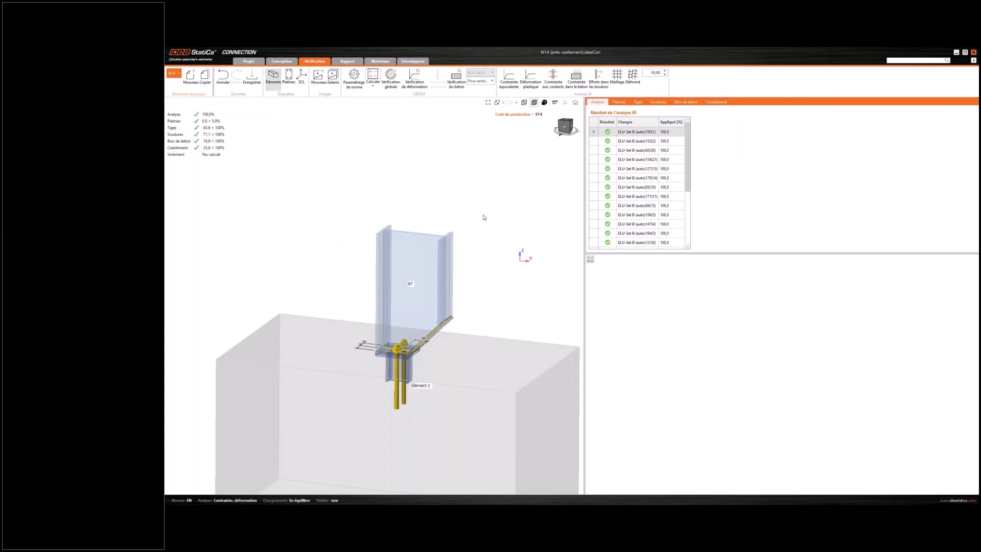
middle_drag(465, 228, 490, 226)
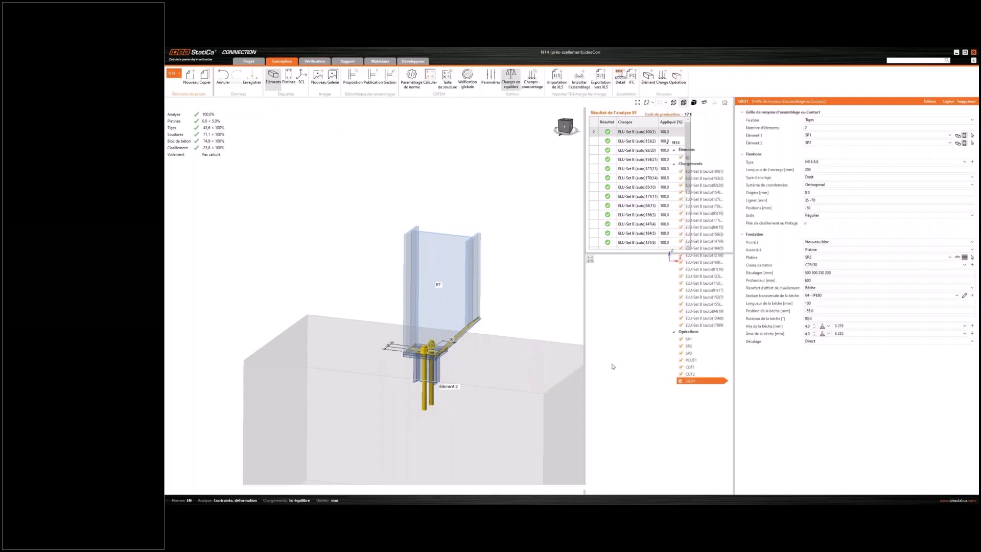
right_drag(513, 305, 468, 356)
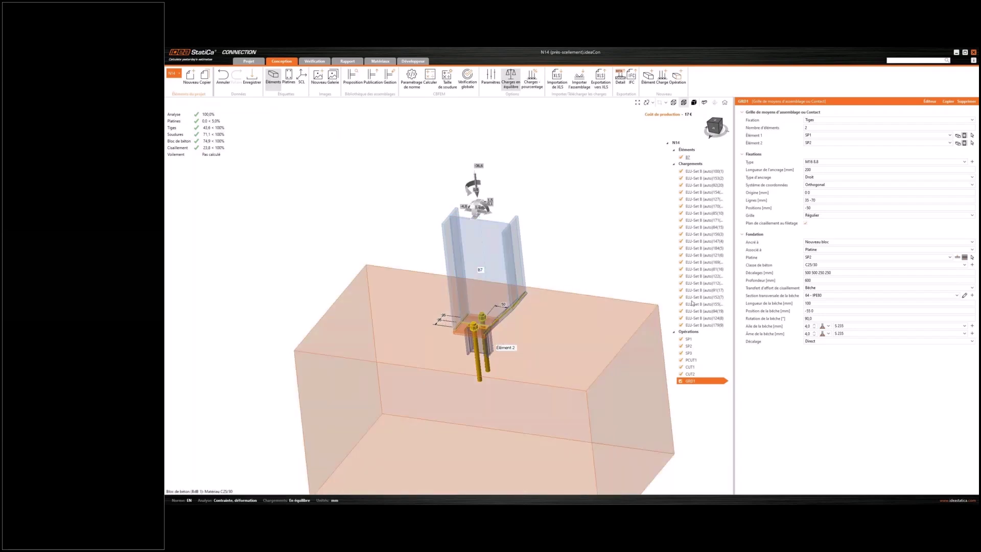
click(827, 271)
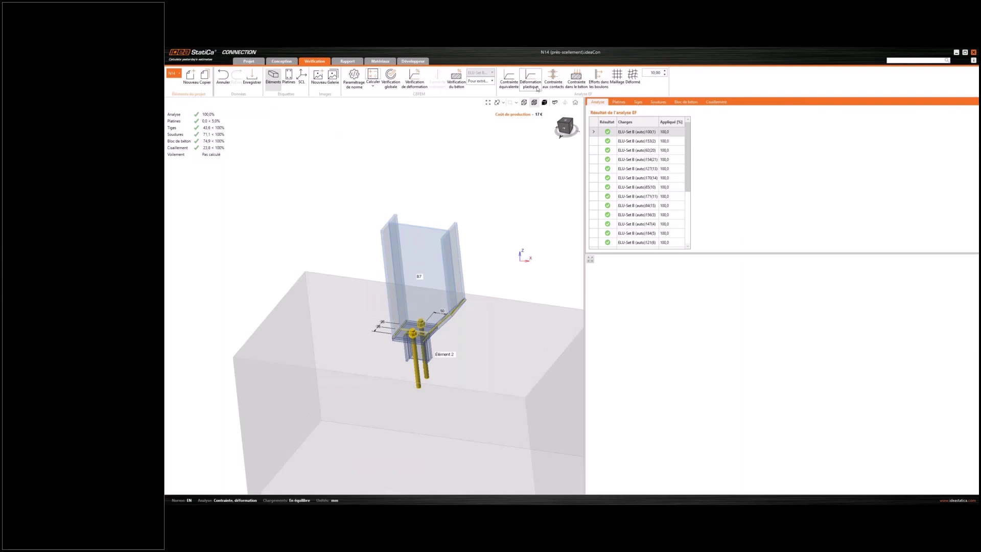
Display the equivalent stress results on the deformed shape of N14 with the finite element mesh.
click(508, 78)
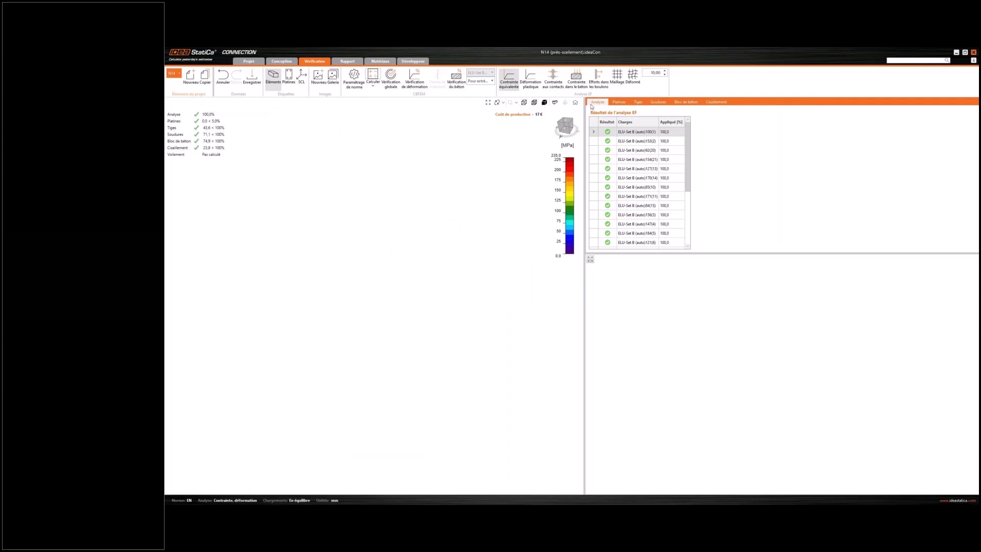
click(634, 78)
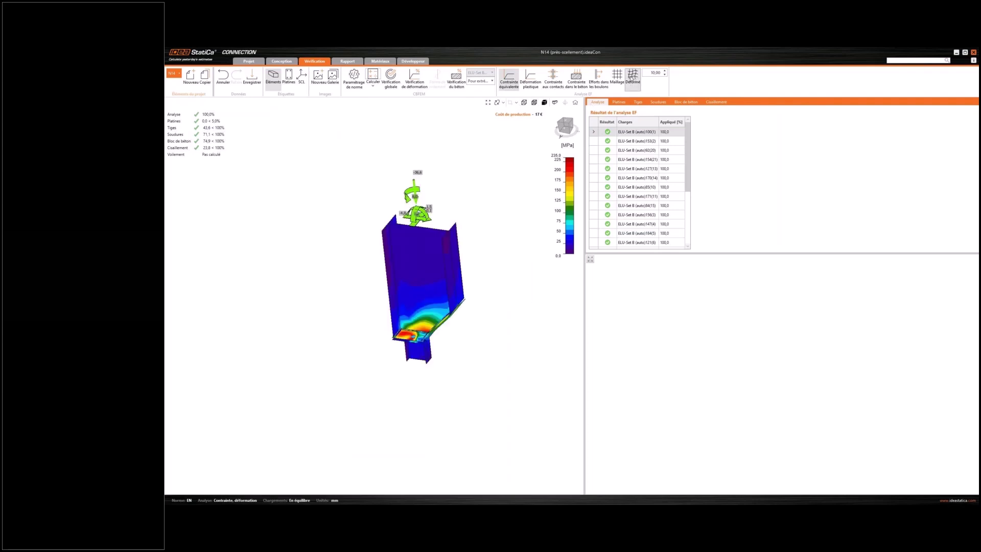
click(617, 77)
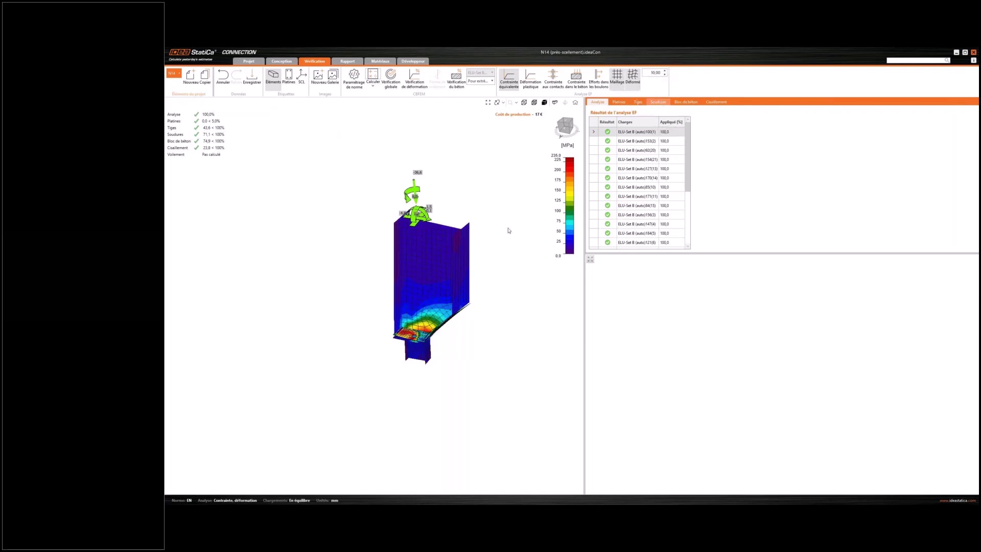
Examine the concrete block check for BdB 1 and the contact stress distribution over its effective area.
click(689, 102)
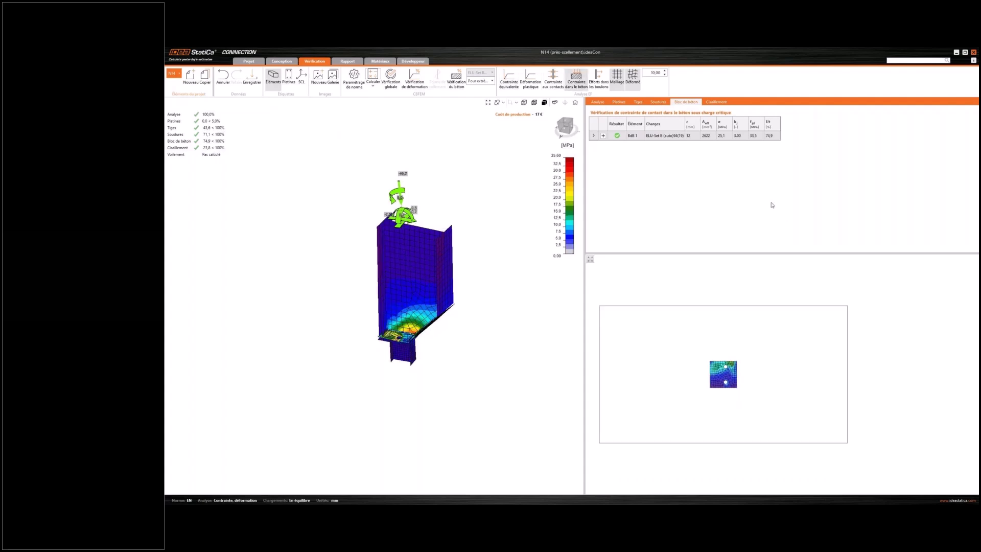
scroll(740, 376, up, 3)
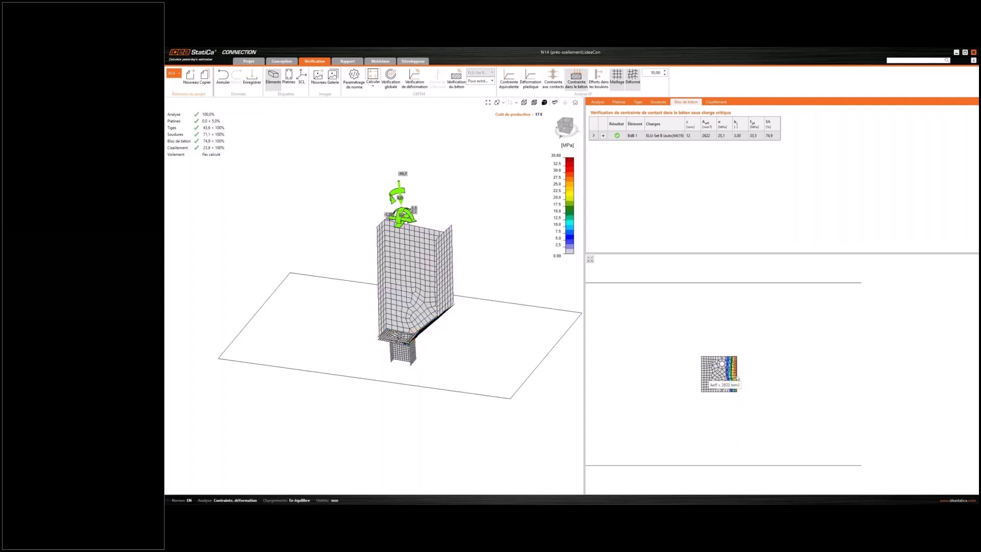
key(ctrl)
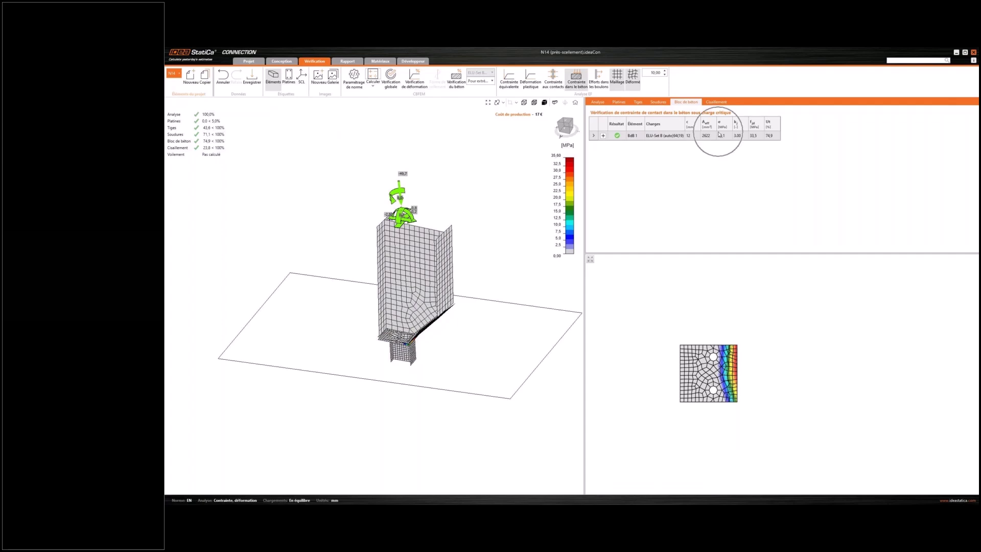
Examine the shear check of SP2 and read its detailed shear lug formulas in a print preview.
click(719, 104)
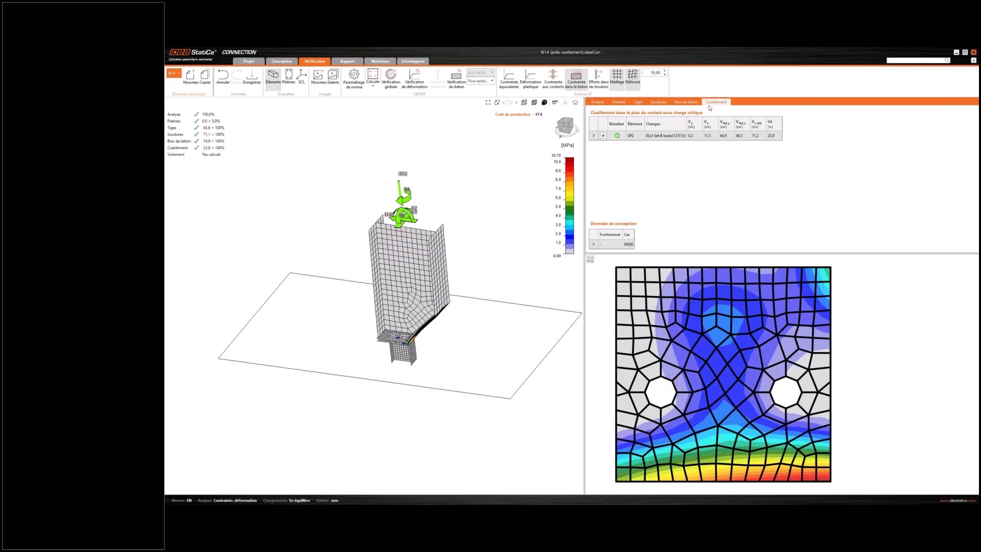
click(603, 136)
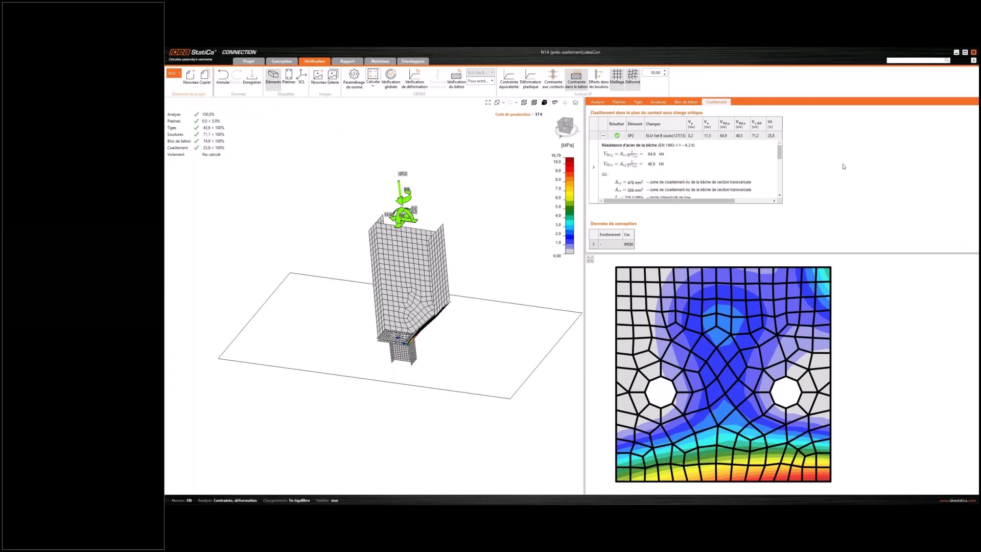
right_click(640, 161)
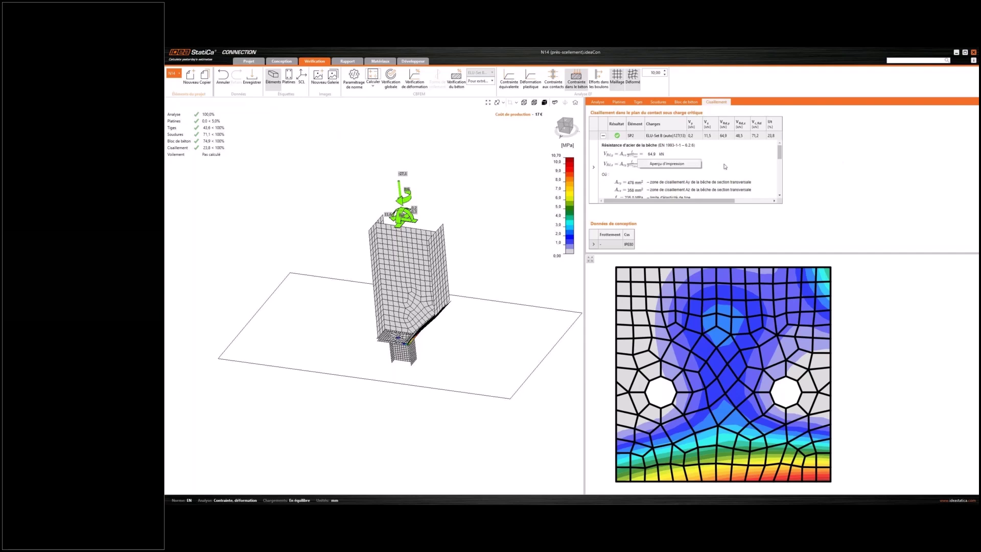
click(689, 164)
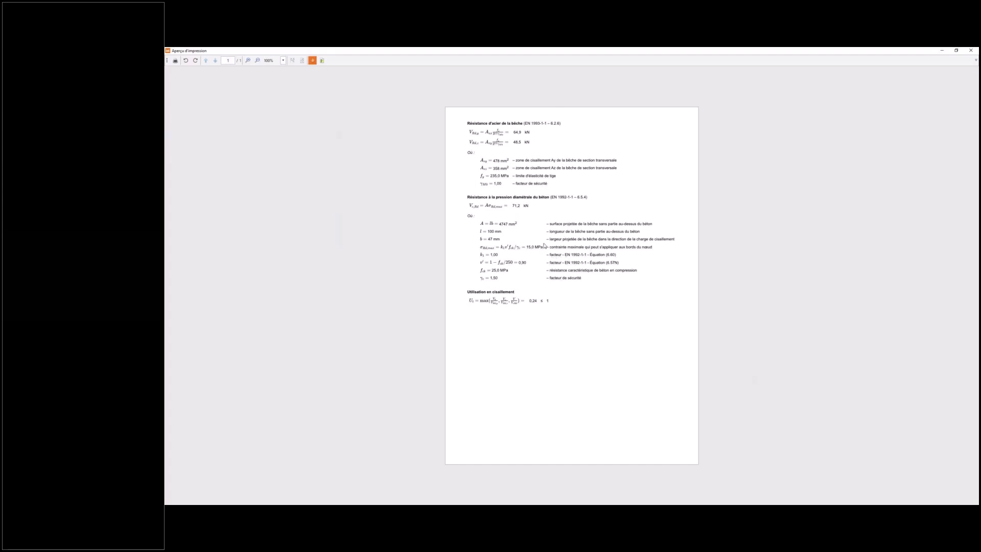
click(970, 51)
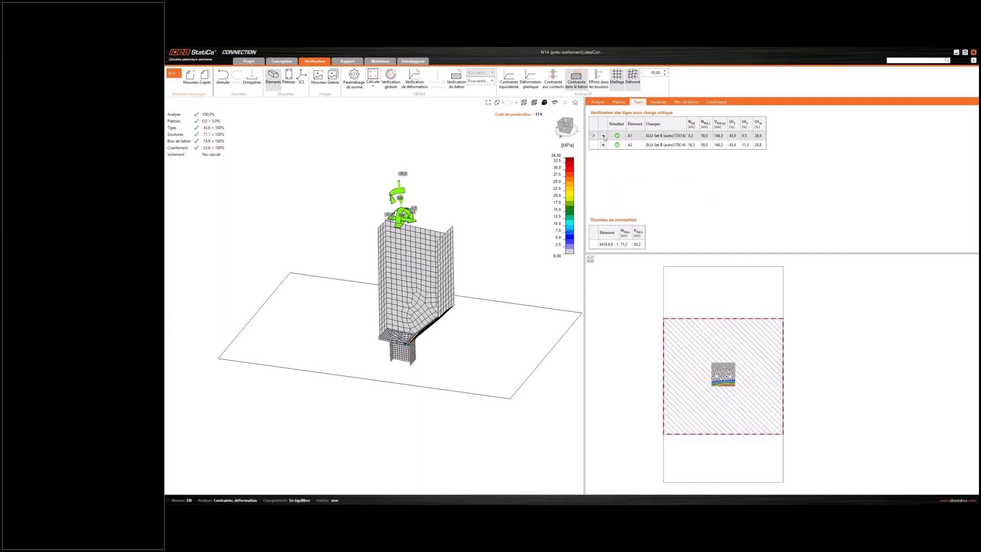
Open the detailed check of anchor A1 in a print preview and examine its tension, concrete cone and shear resistance formulas.
click(603, 136)
middle_drag(468, 294, 471, 271)
right_click(608, 166)
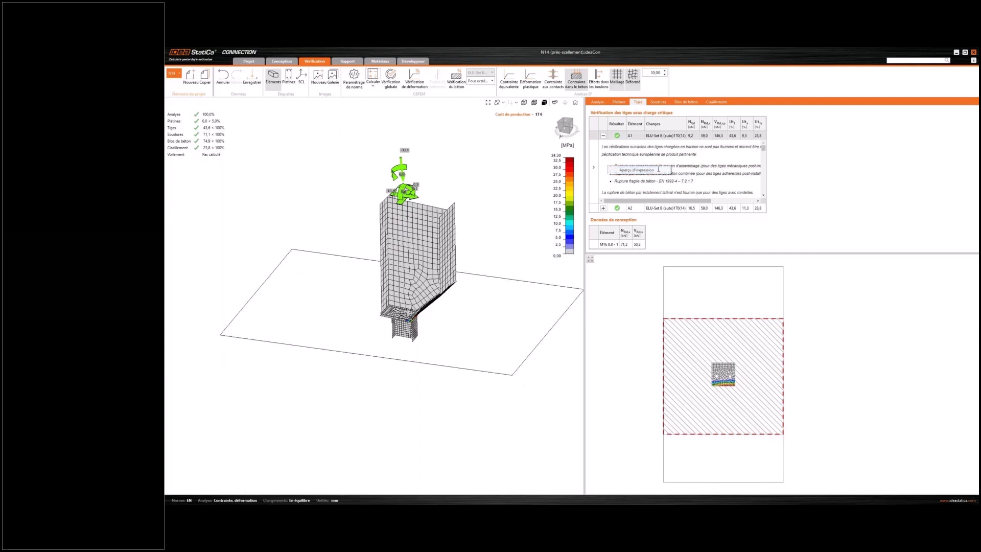
click(658, 170)
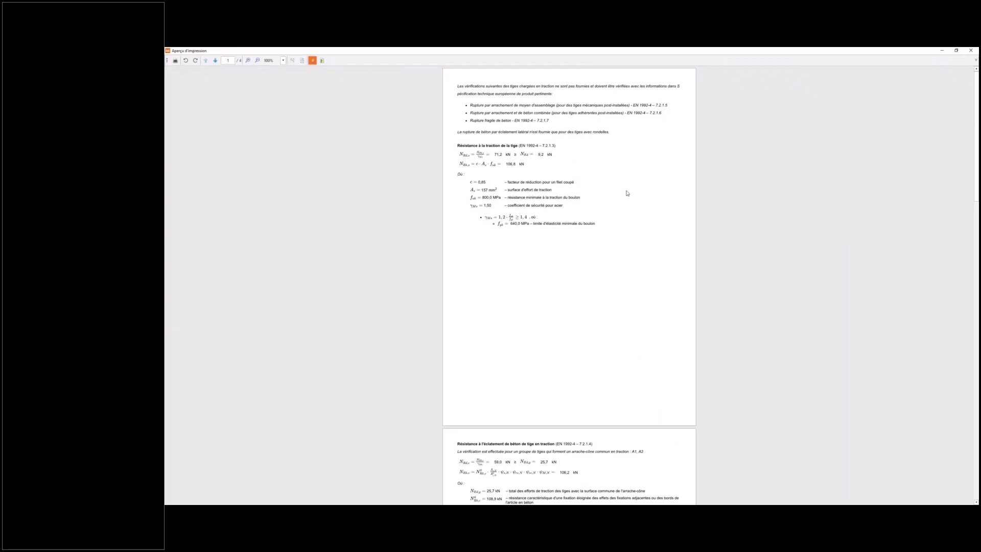
scroll(628, 192, down, 2)
scroll(628, 192, down, 12)
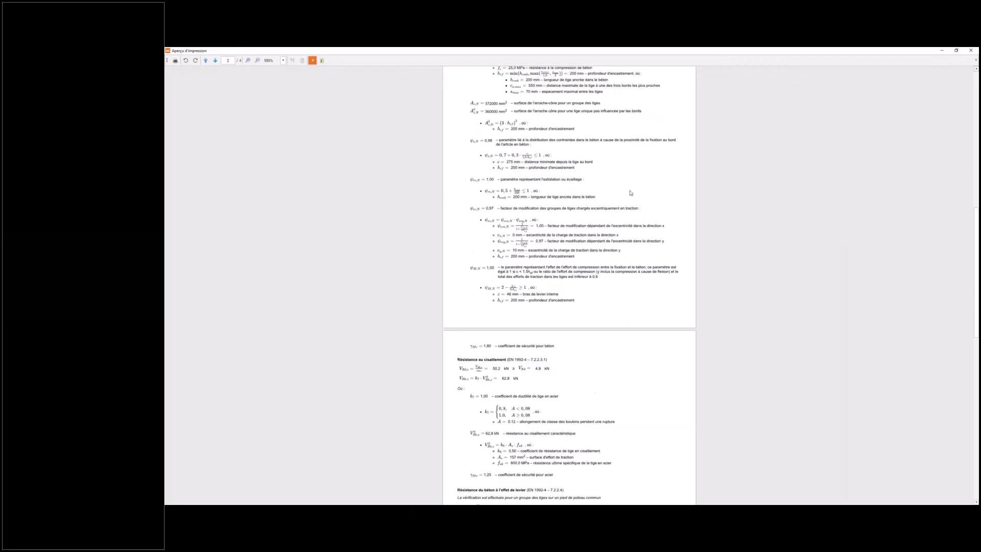
click(509, 301)
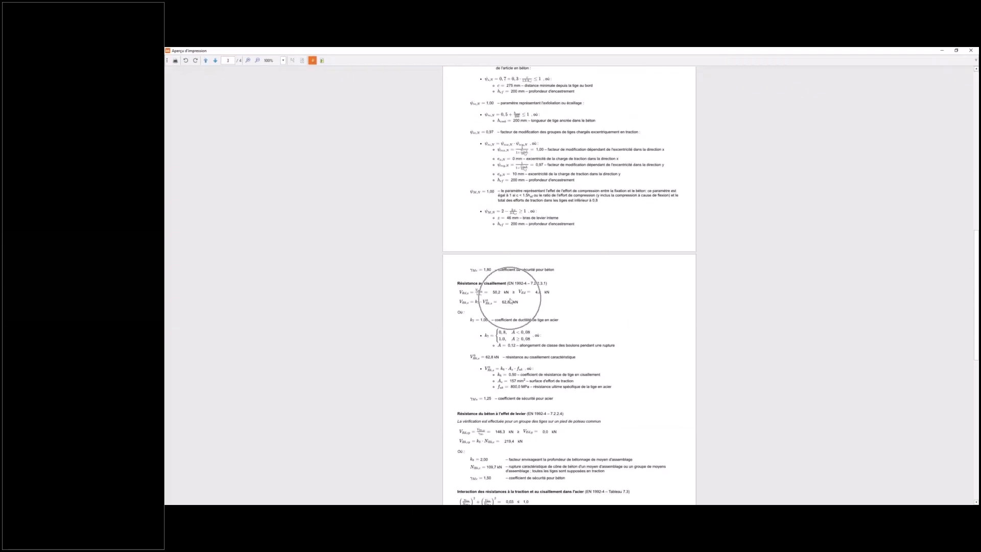